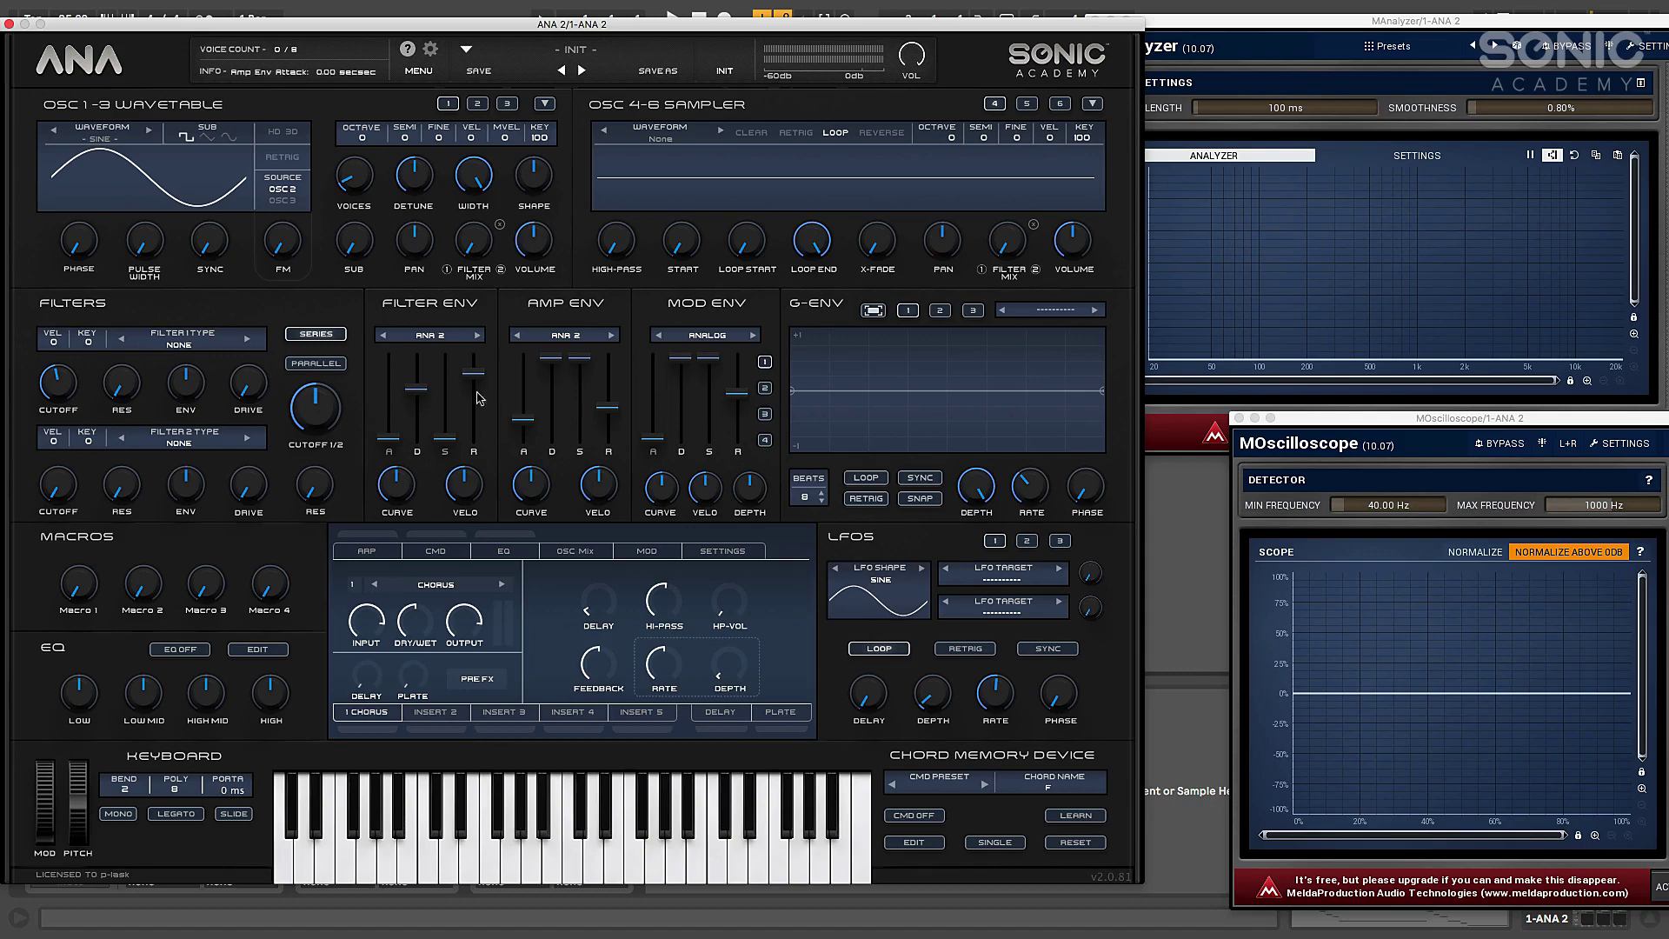
# Step: Inspect oscillator 2's settings, then return to oscillator 1's sine with OSC 2 as FM source
pyautogui.click(478, 104)
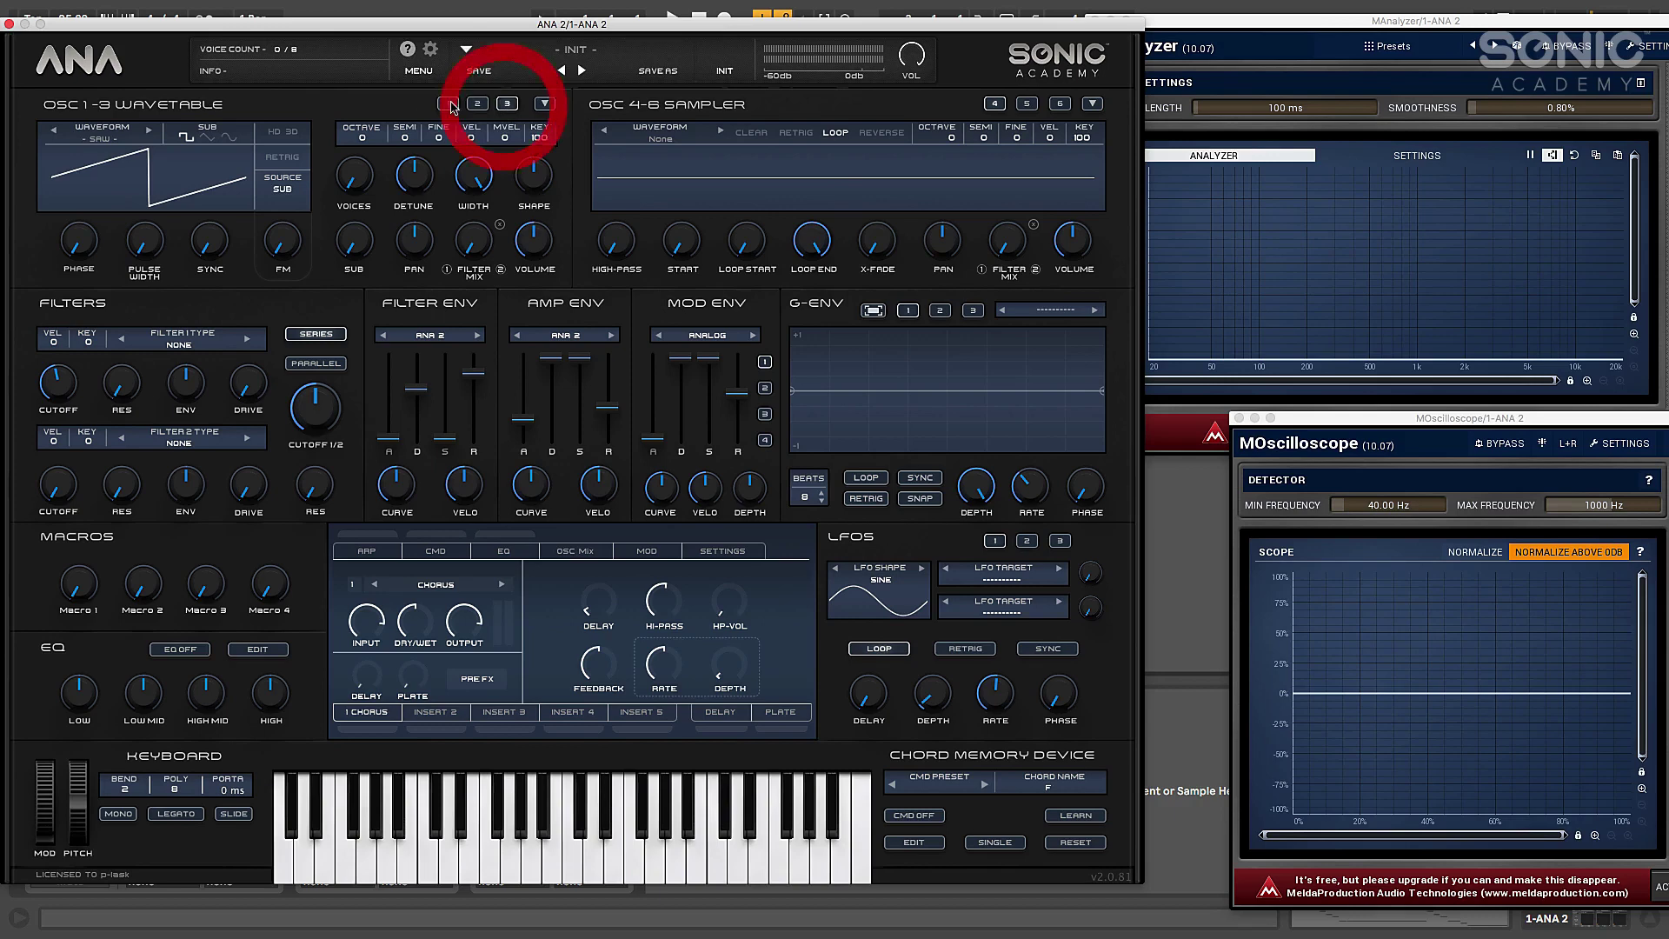
pyautogui.click(447, 103)
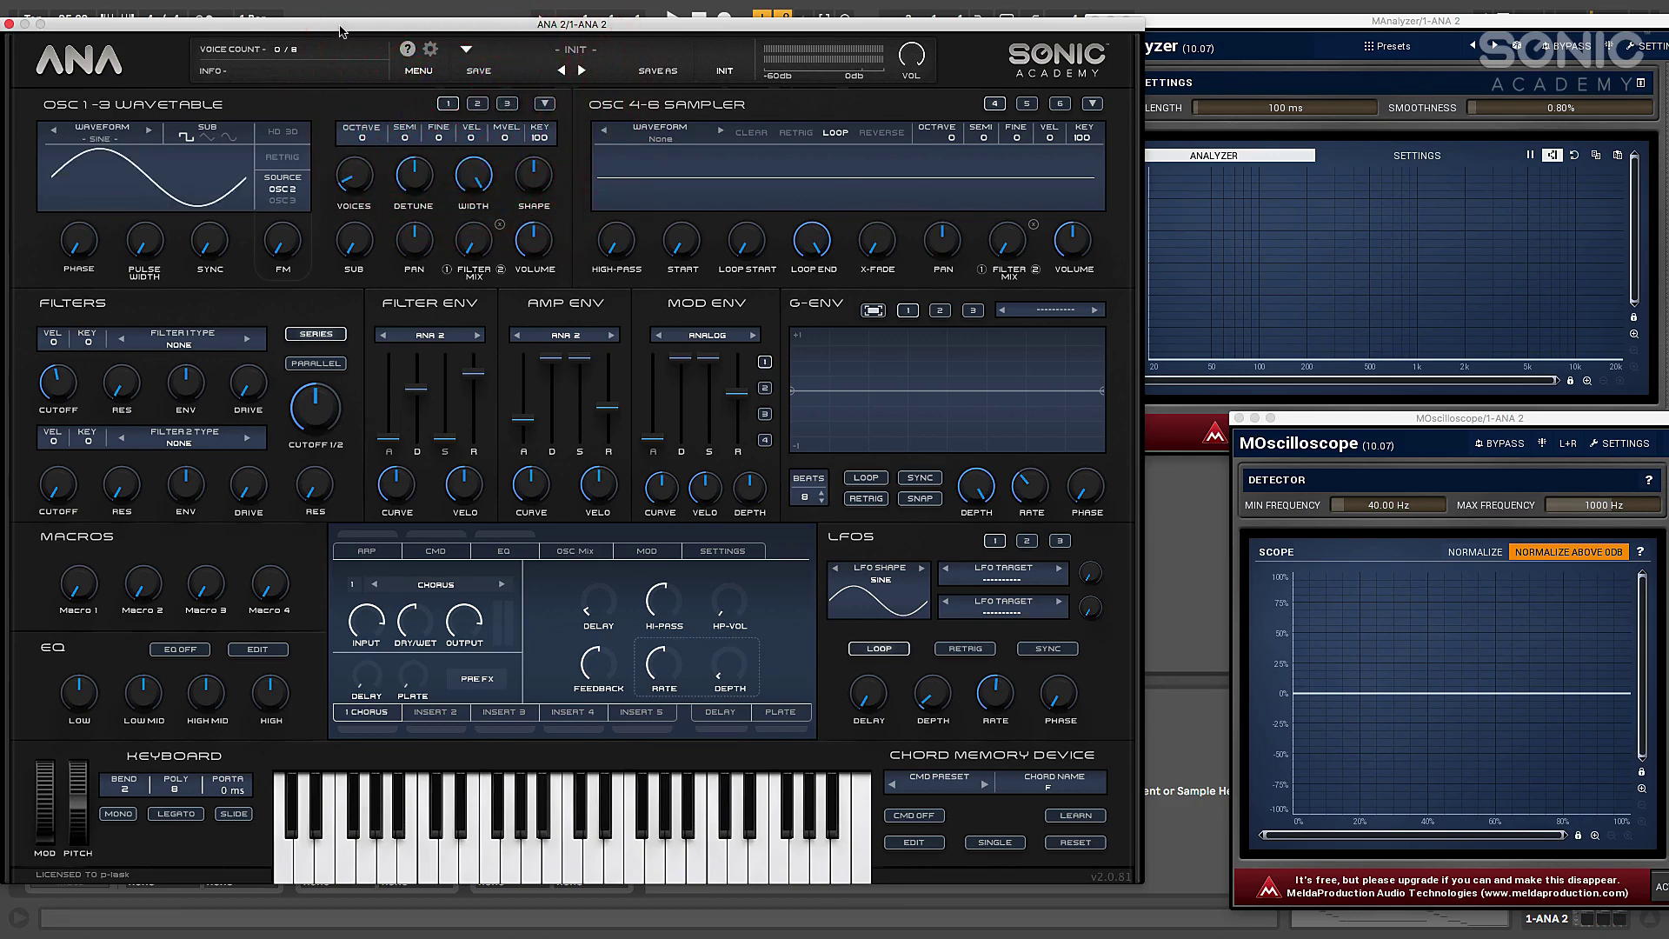
pyautogui.moveTo(339, 32); pyautogui.dragTo(345, 36)
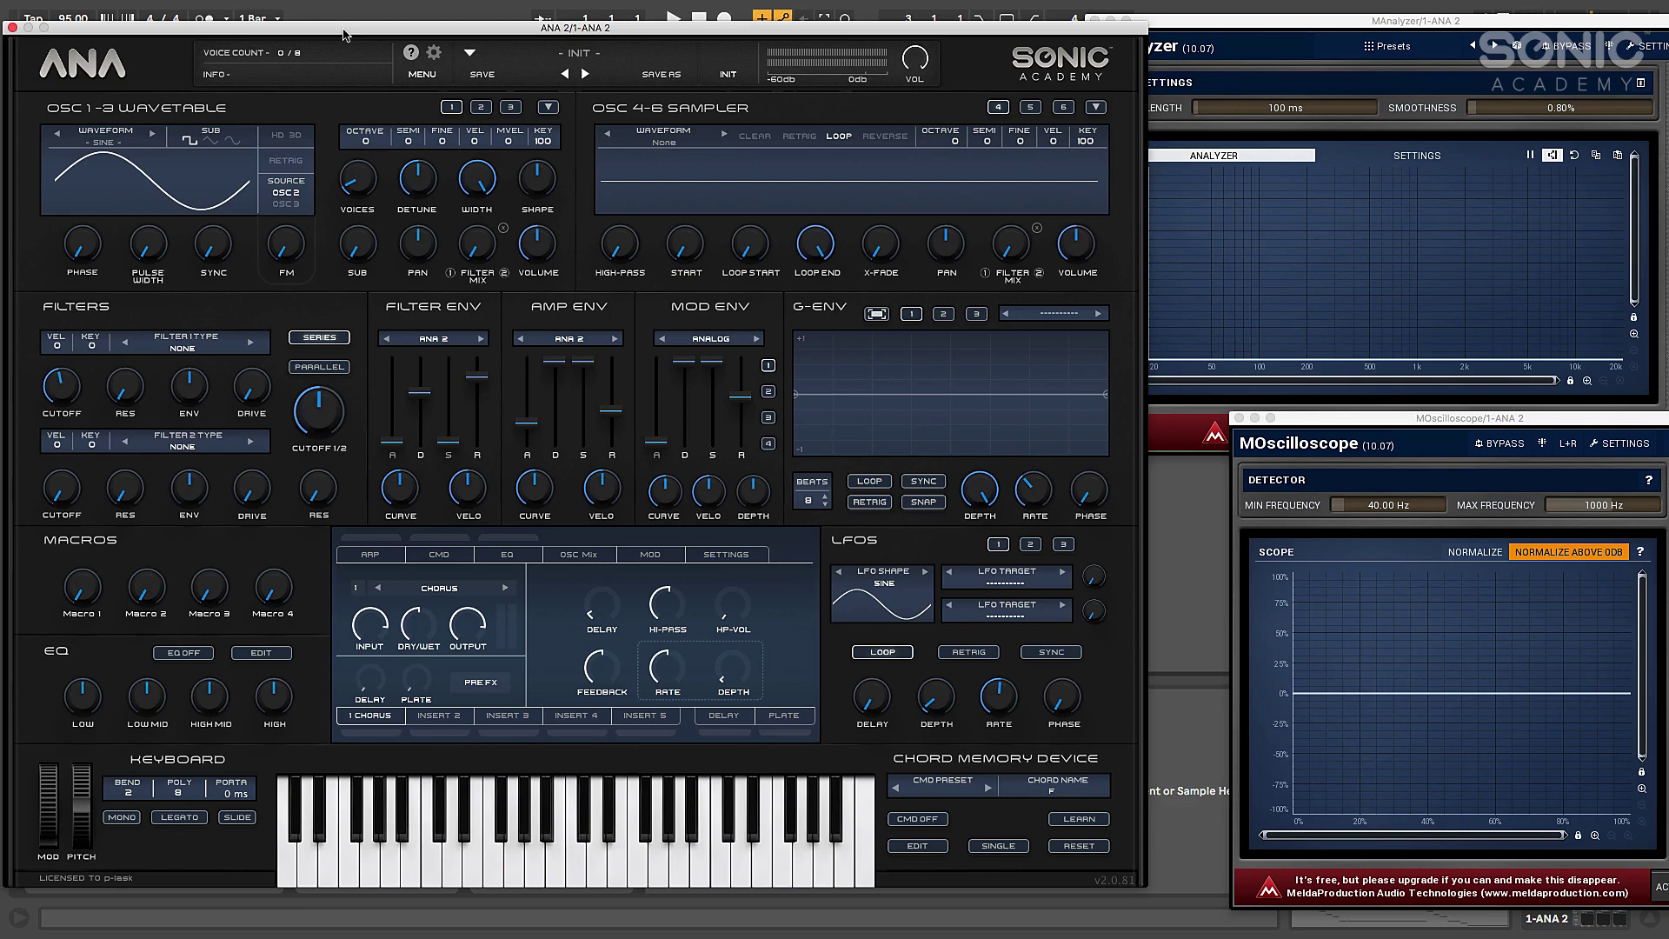
pyautogui.moveTo(343, 31); pyautogui.dragTo(346, 32)
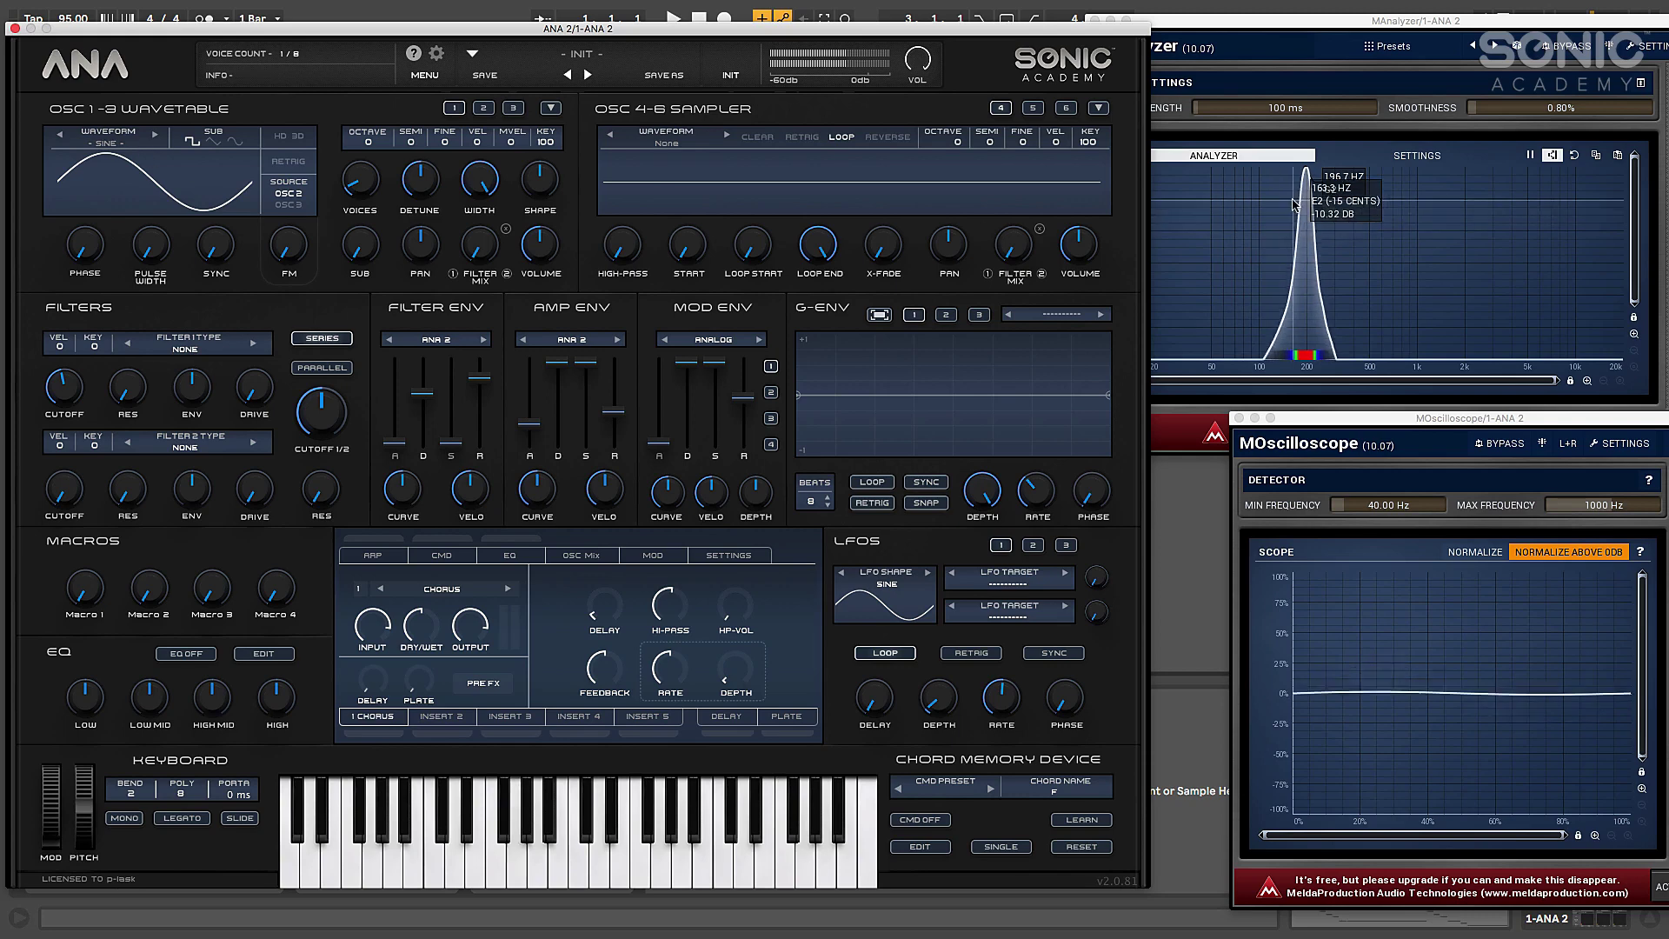
# Step: Audition a plain sine note and check its single peak in the analyzer
pyautogui.moveTo(1303, 176)
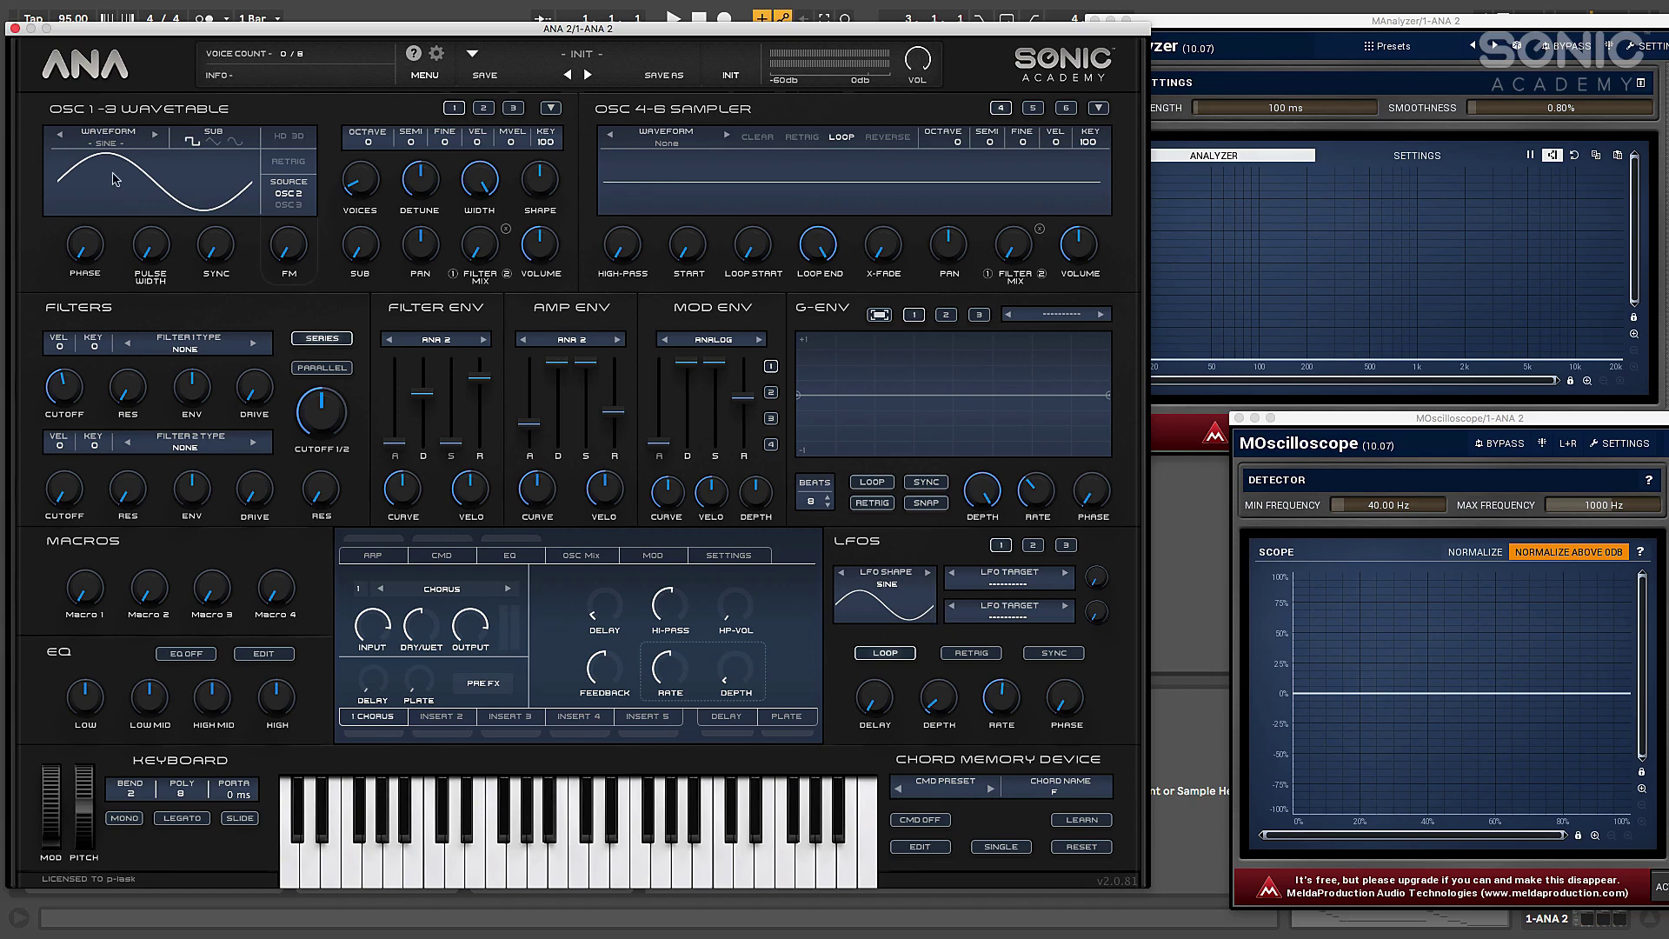
# Step: Route LFO 1 to OSC 1 PITCH COARSE and raise its depth to about 26.62 %
pyautogui.click(1012, 591)
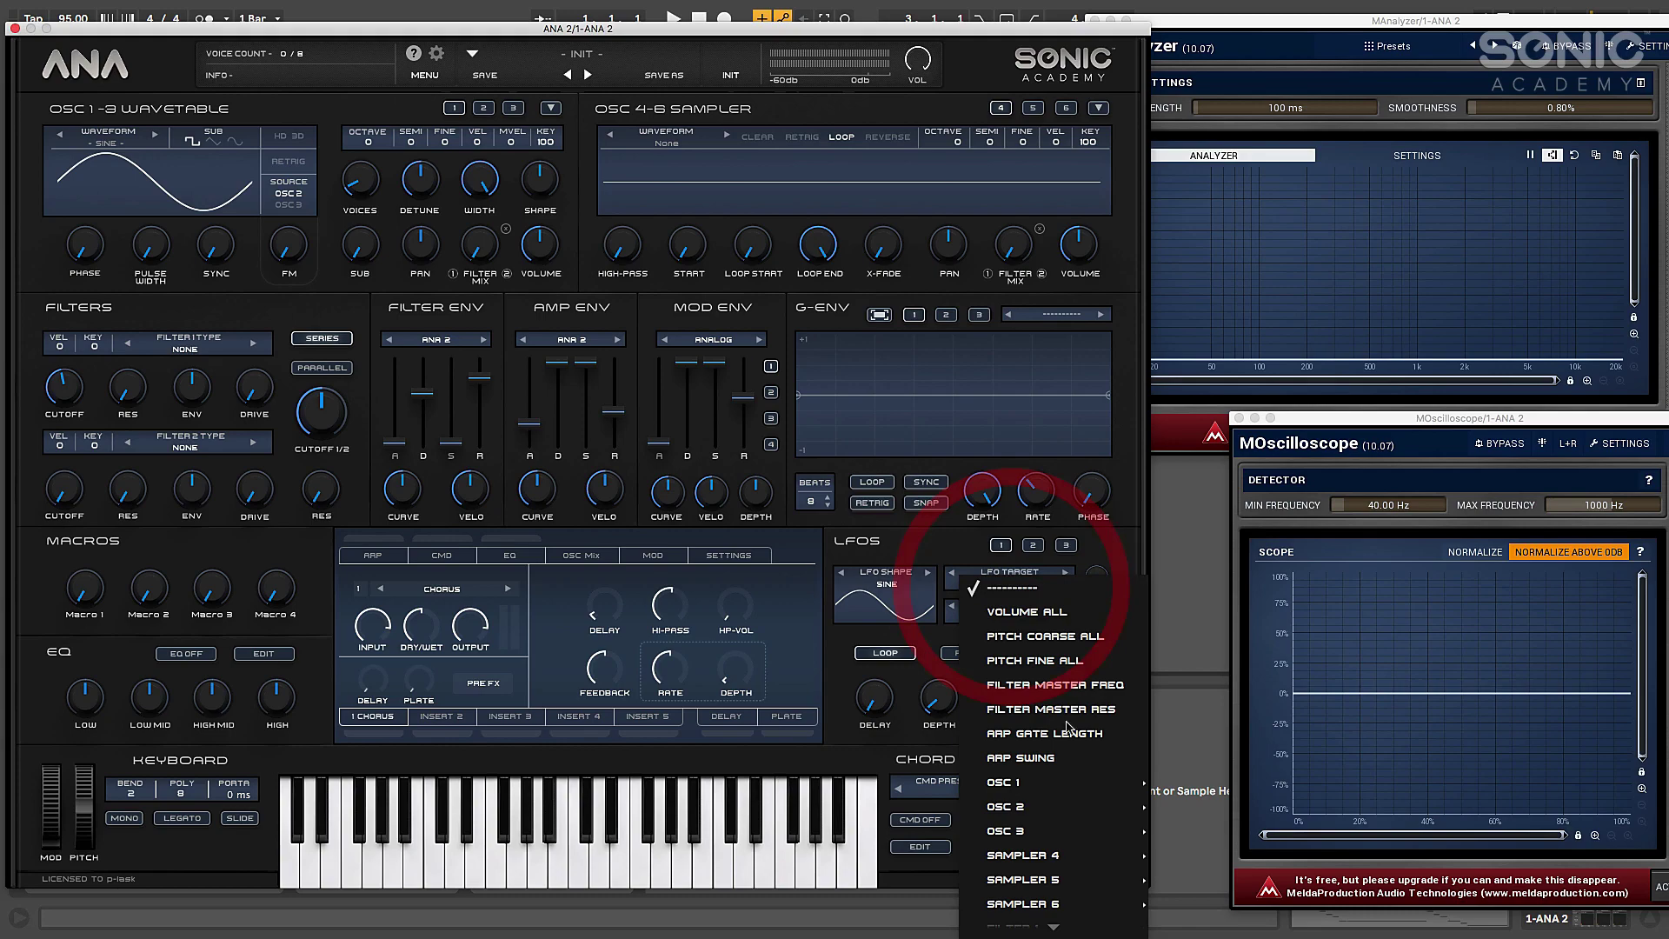
pyautogui.moveTo(1087, 782)
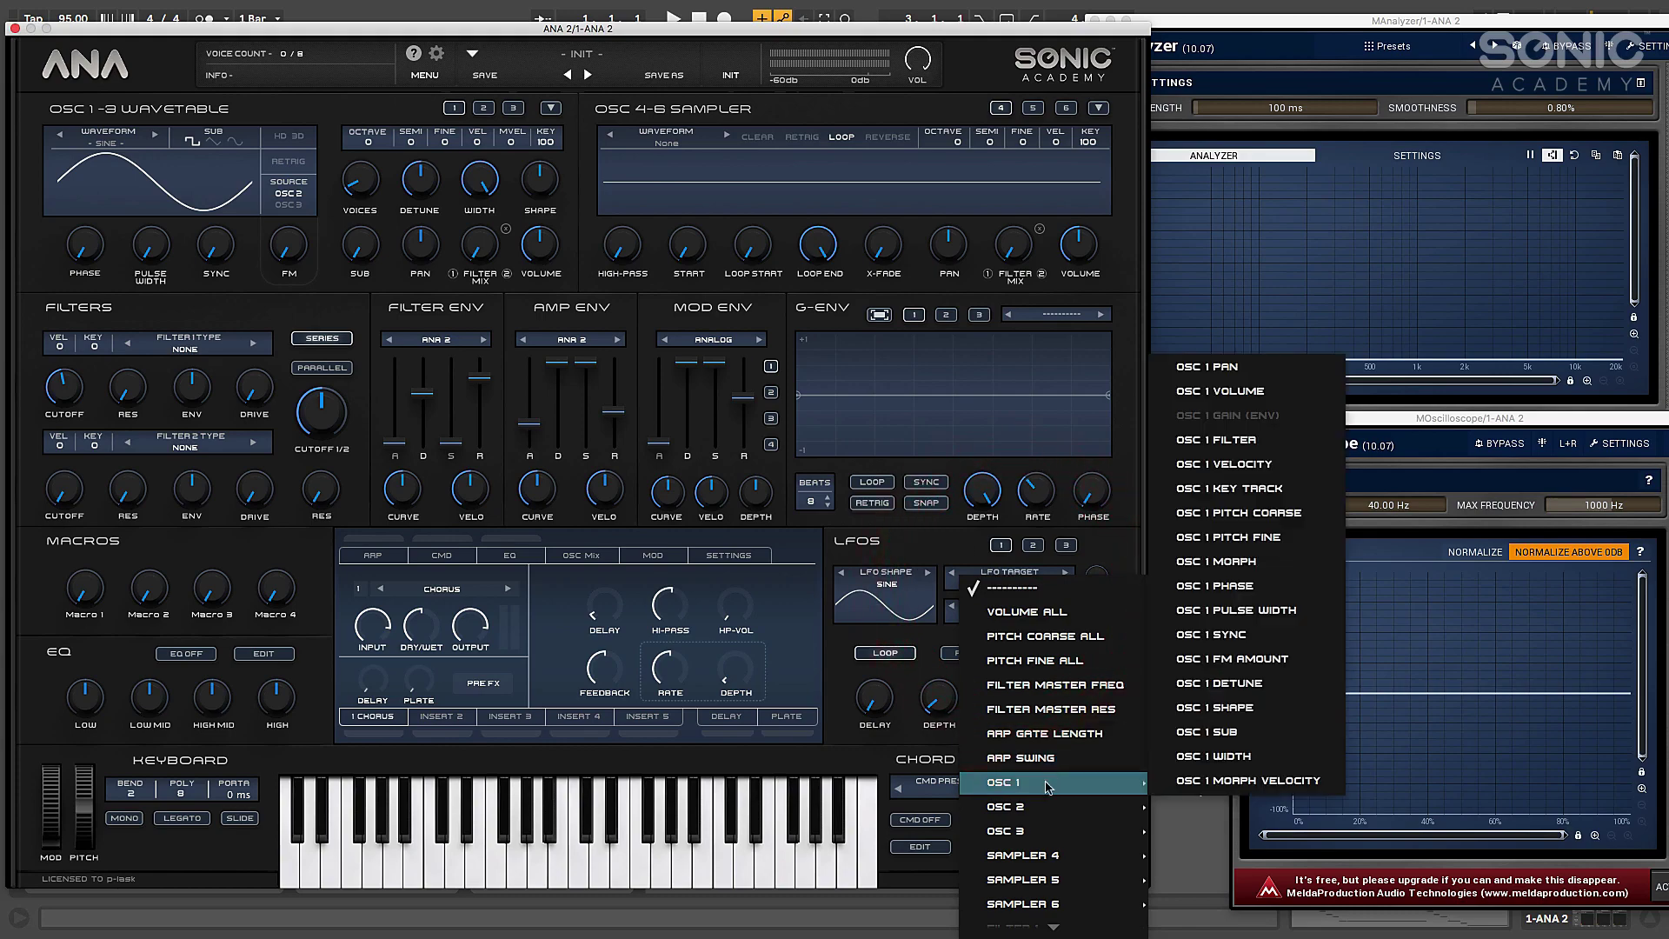
pyautogui.click(1251, 519)
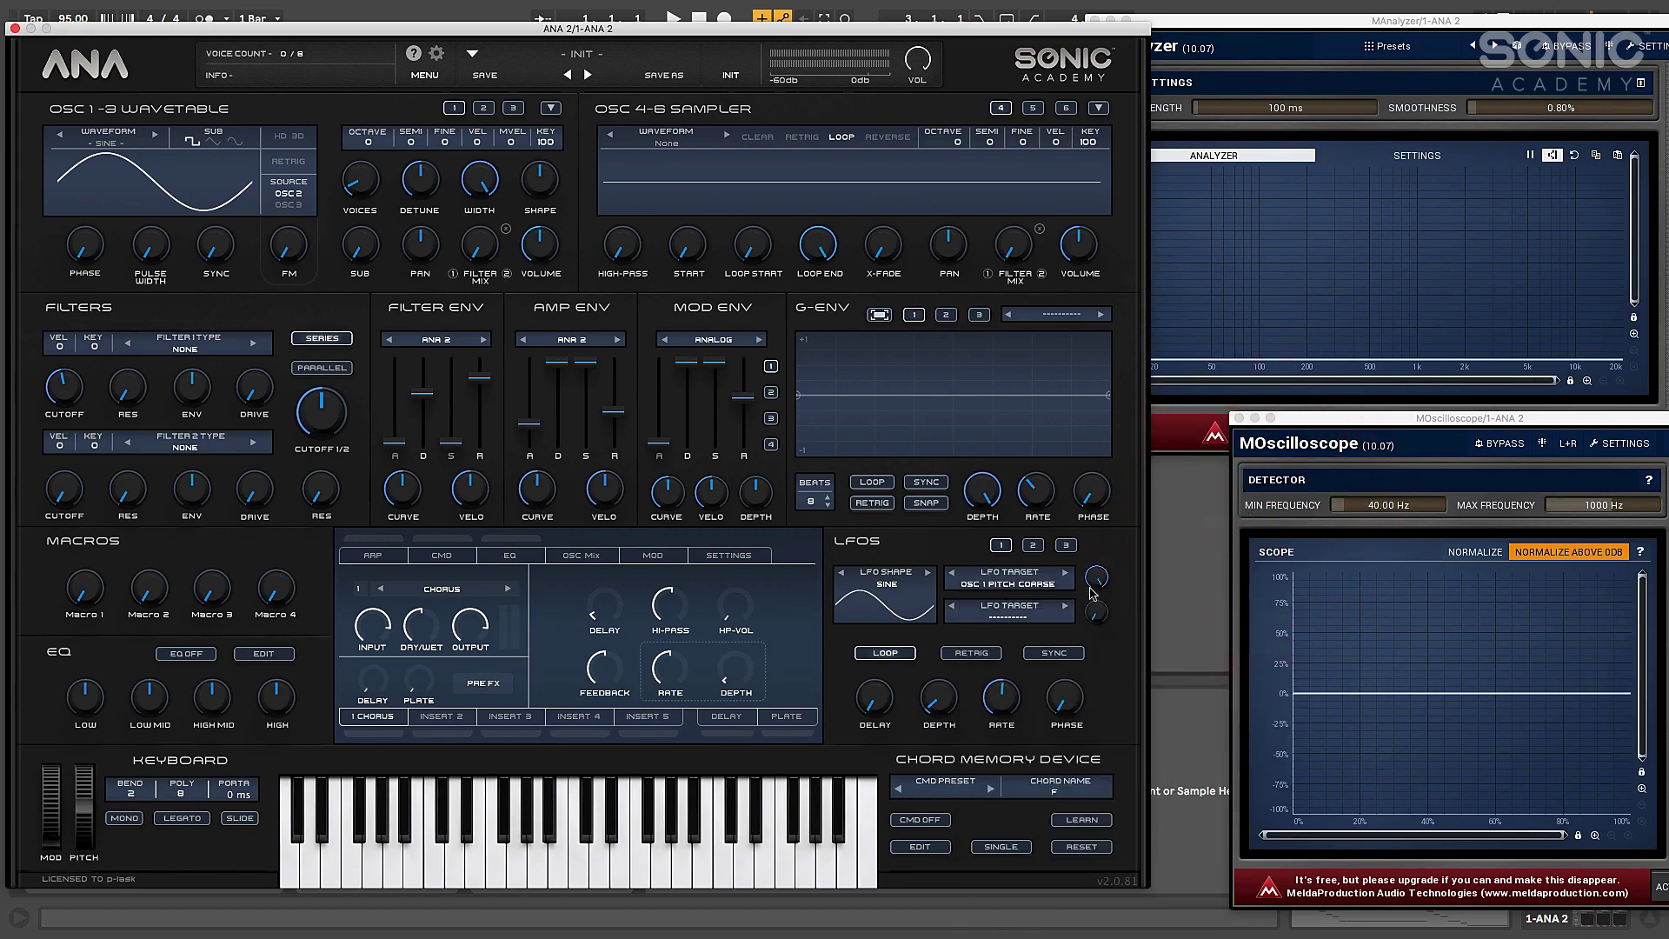
pyautogui.moveTo(943, 702)
pyautogui.mouseDown()
pyautogui.moveTo(998, 739)
pyautogui.moveTo(999, 765)
pyautogui.moveTo(1000, 716)
pyautogui.moveTo(930, 698)
pyautogui.moveTo(930, 672)
pyautogui.mouseUp()
# Step: Push LFO 1's rate from 1.41 Hz into audio range (200 Hz, then 132 Hz) and depth to 38.05 %
pyautogui.click(1229, 466)
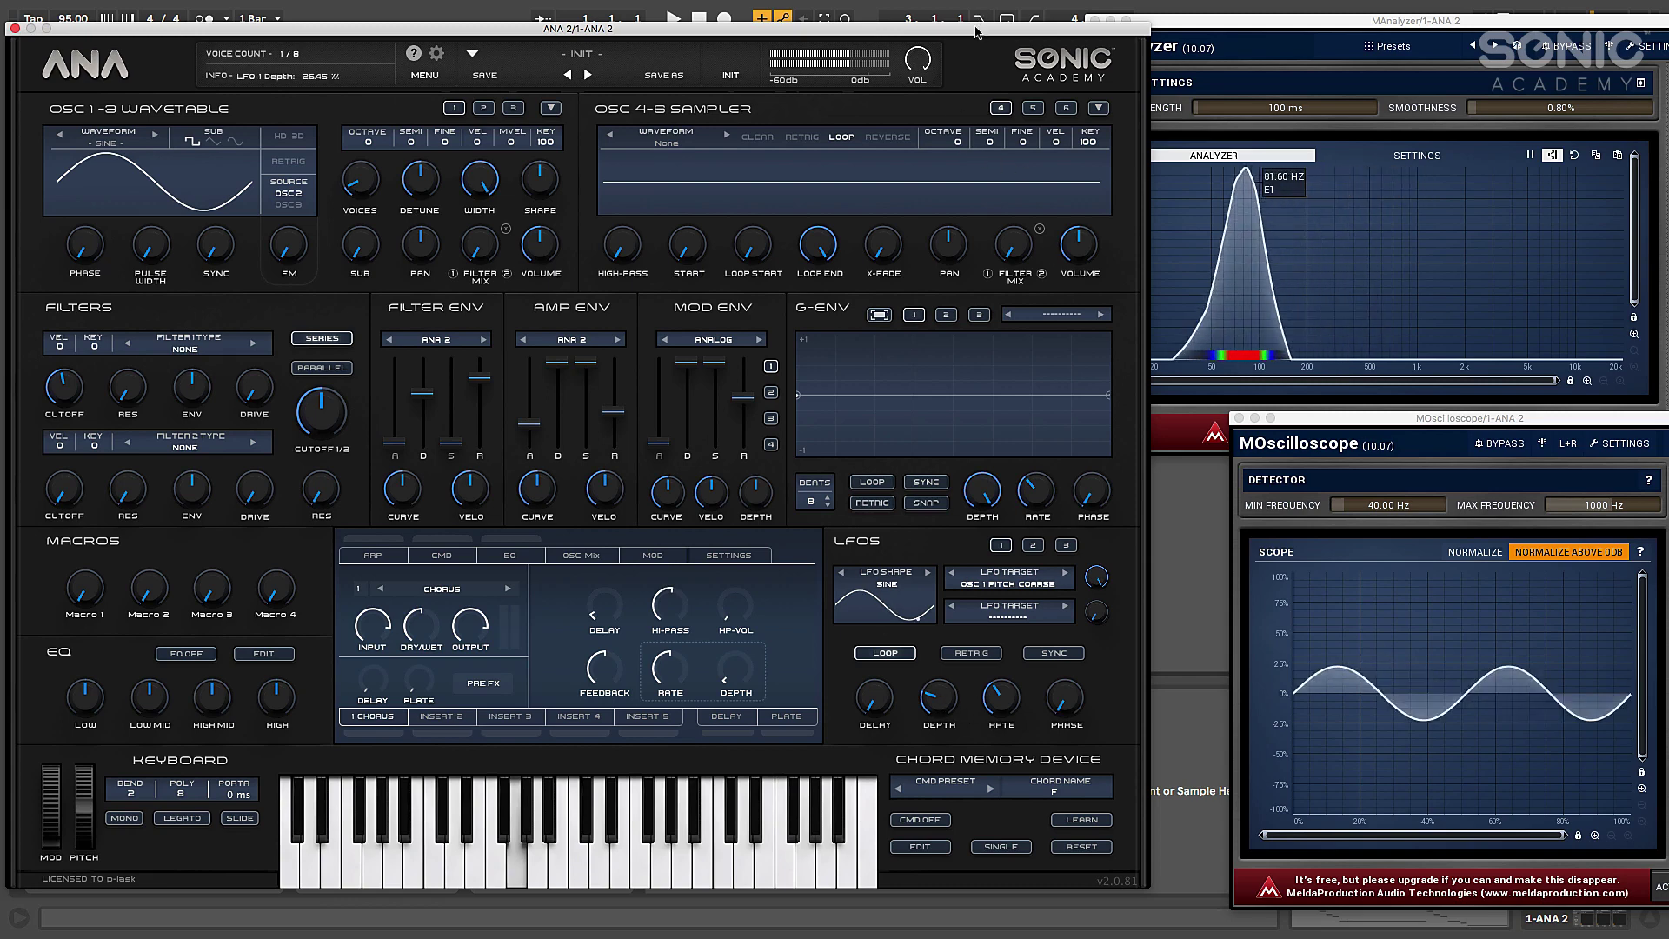
pyautogui.moveTo(975, 29); pyautogui.dragTo(976, 31)
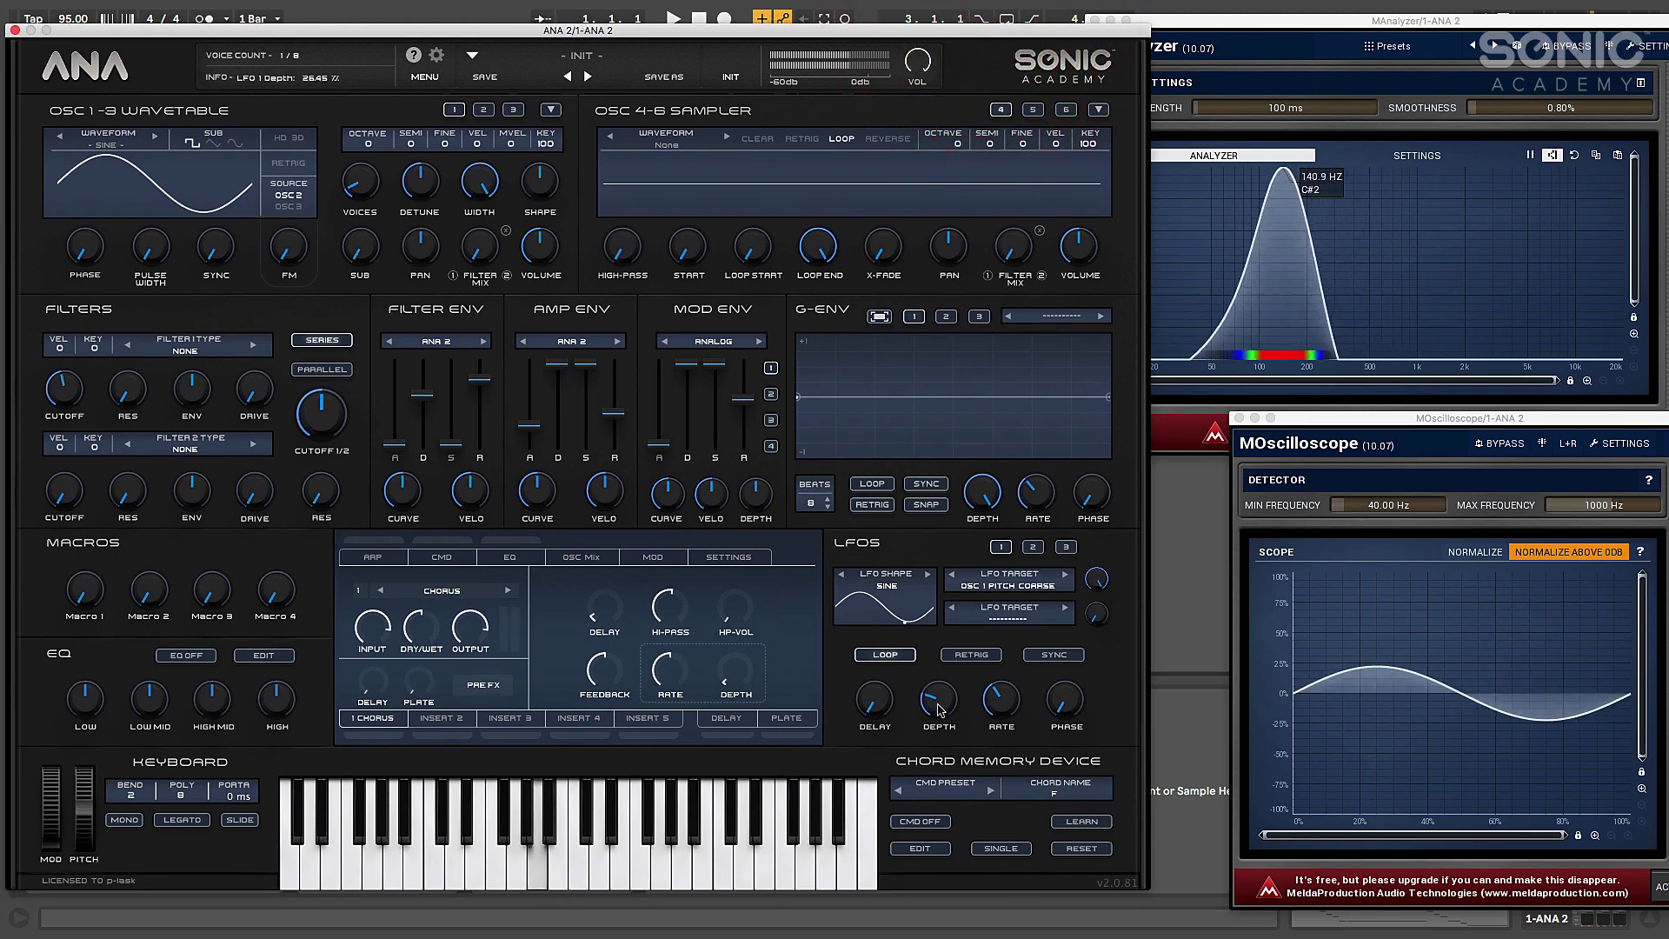
pyautogui.moveTo(995, 705); pyautogui.dragTo(996, 709)
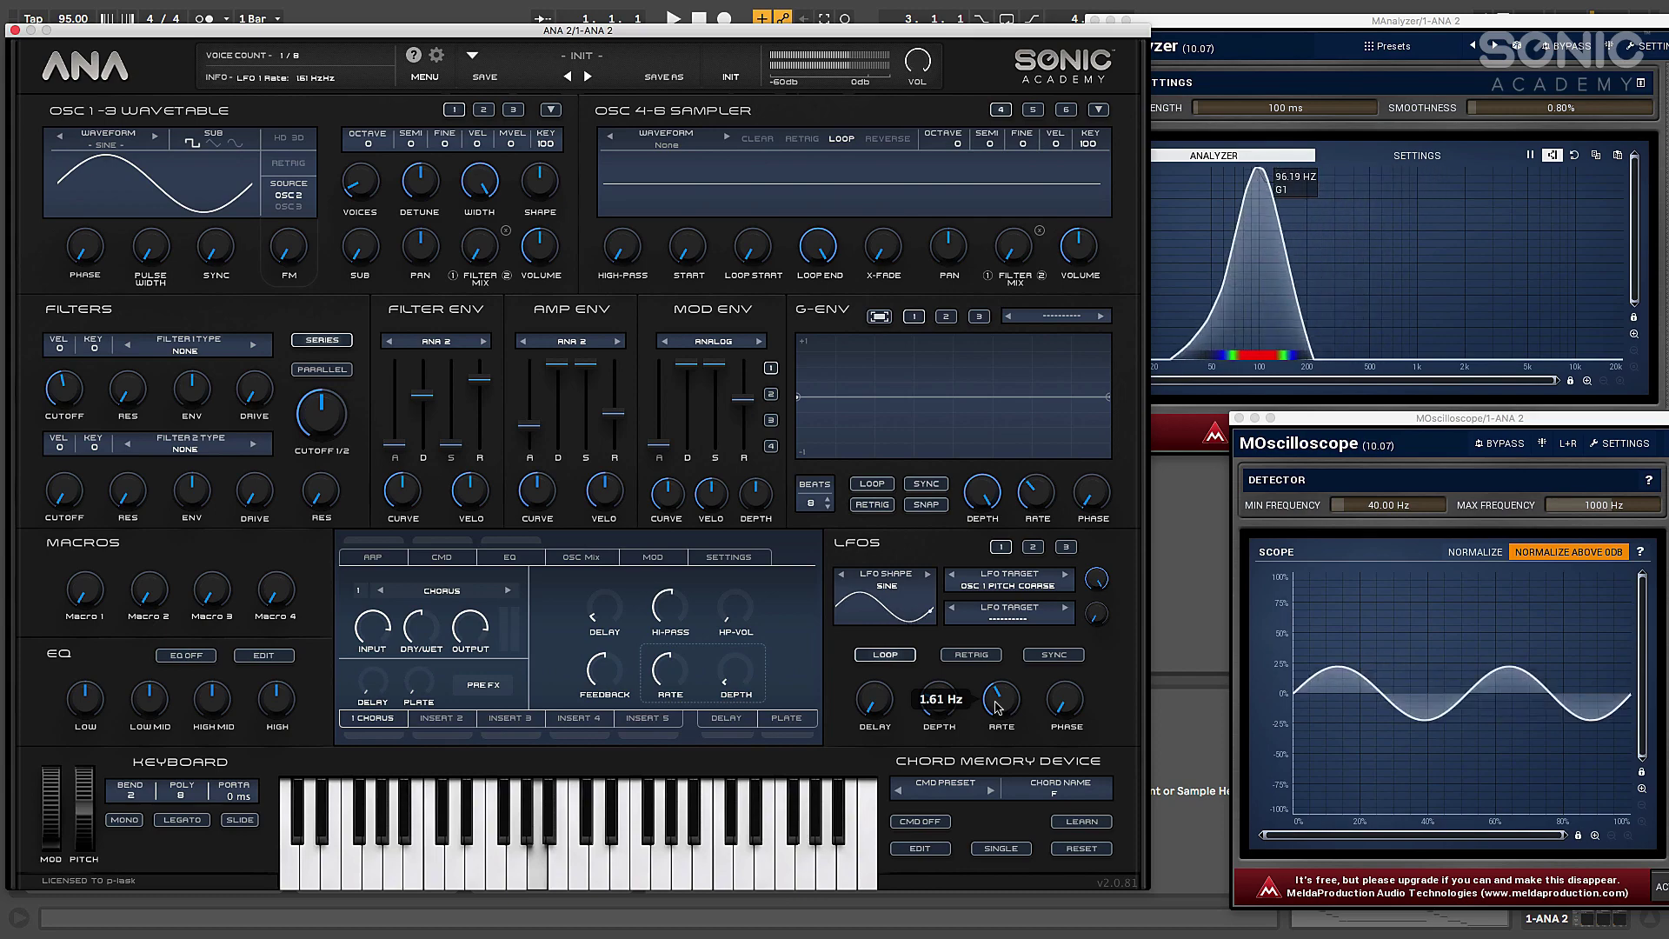
pyautogui.moveTo(997, 706); pyautogui.dragTo(993, 608)
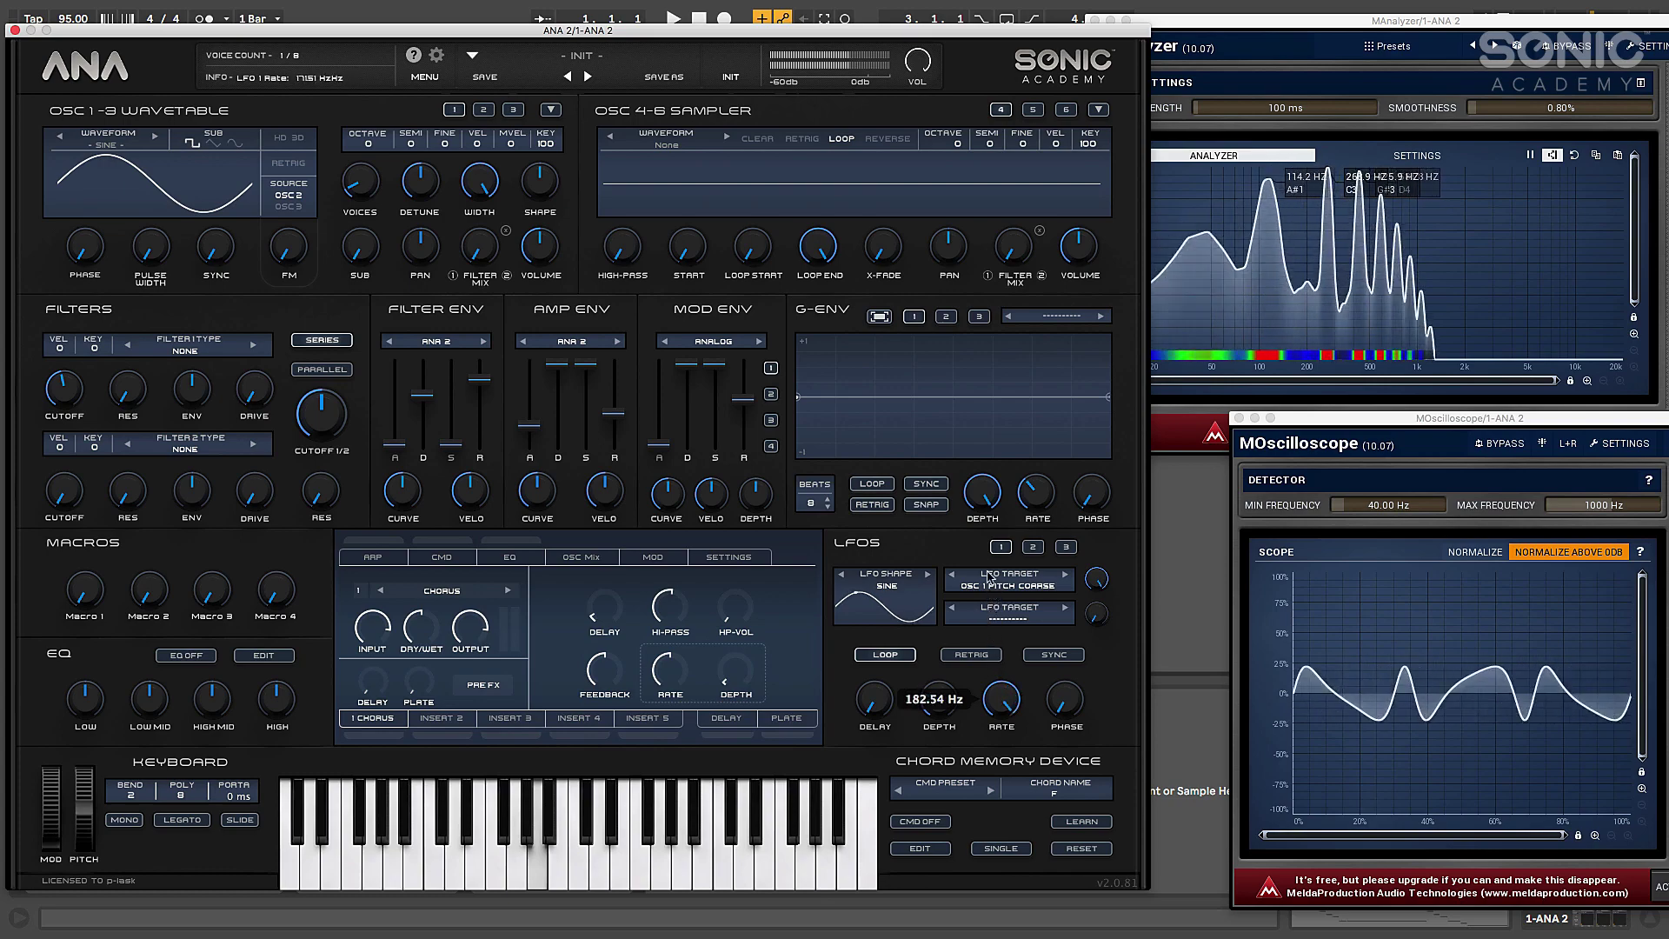
pyautogui.moveTo(987, 571); pyautogui.dragTo(985, 549)
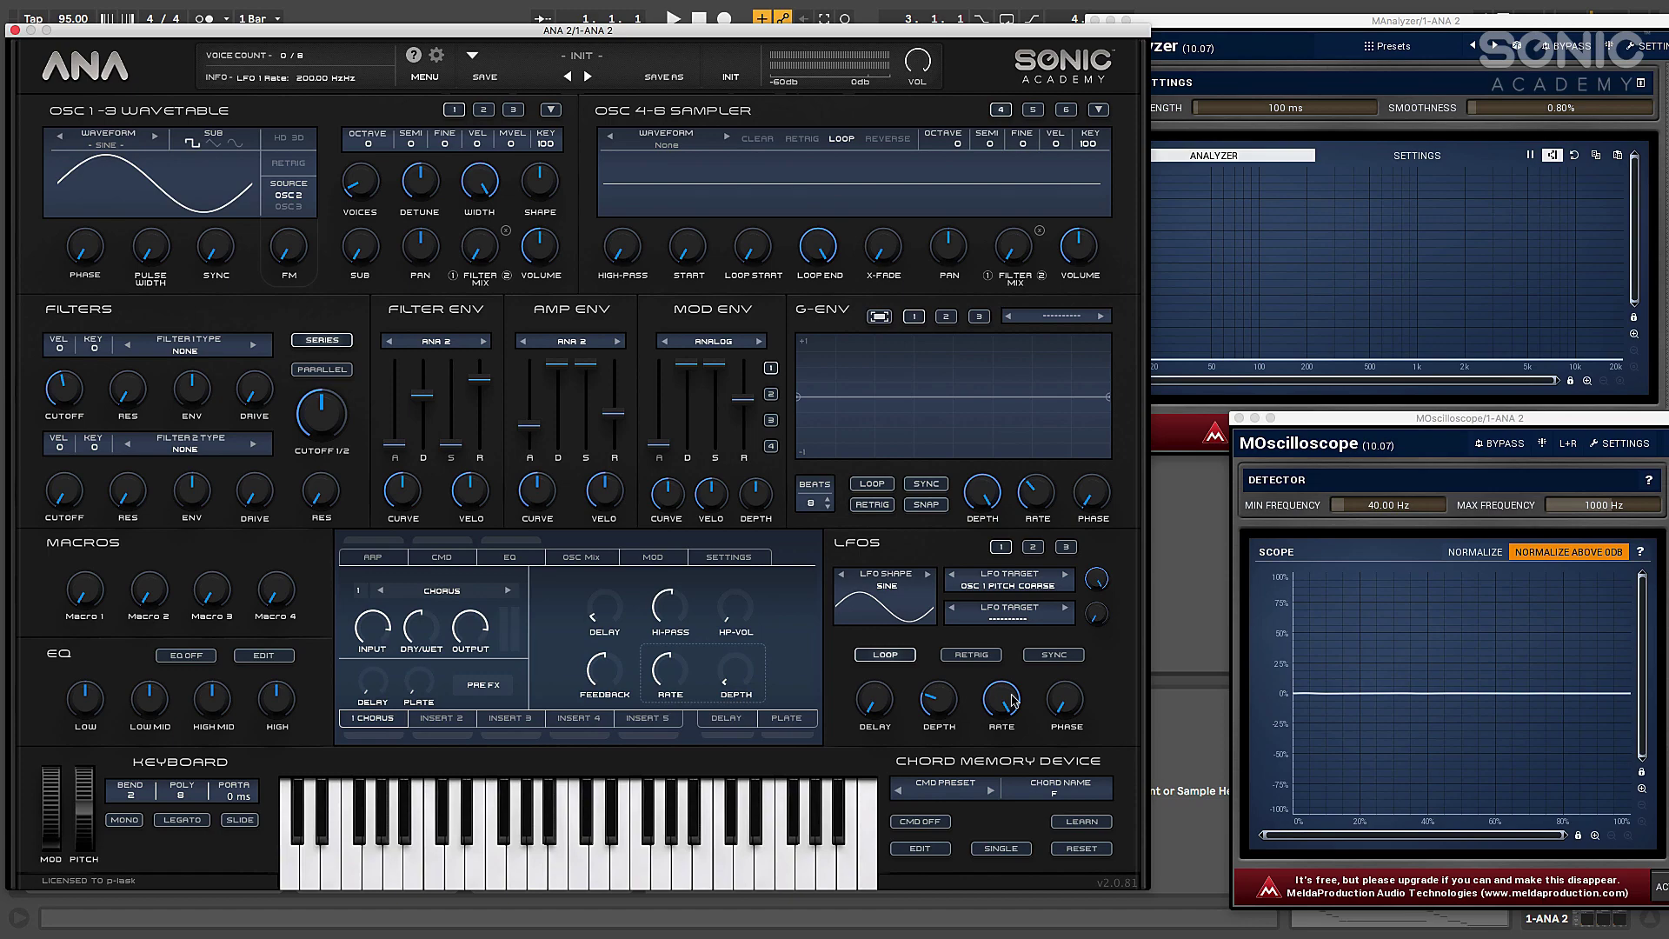
pyautogui.moveTo(1008, 704); pyautogui.dragTo(1046, 586)
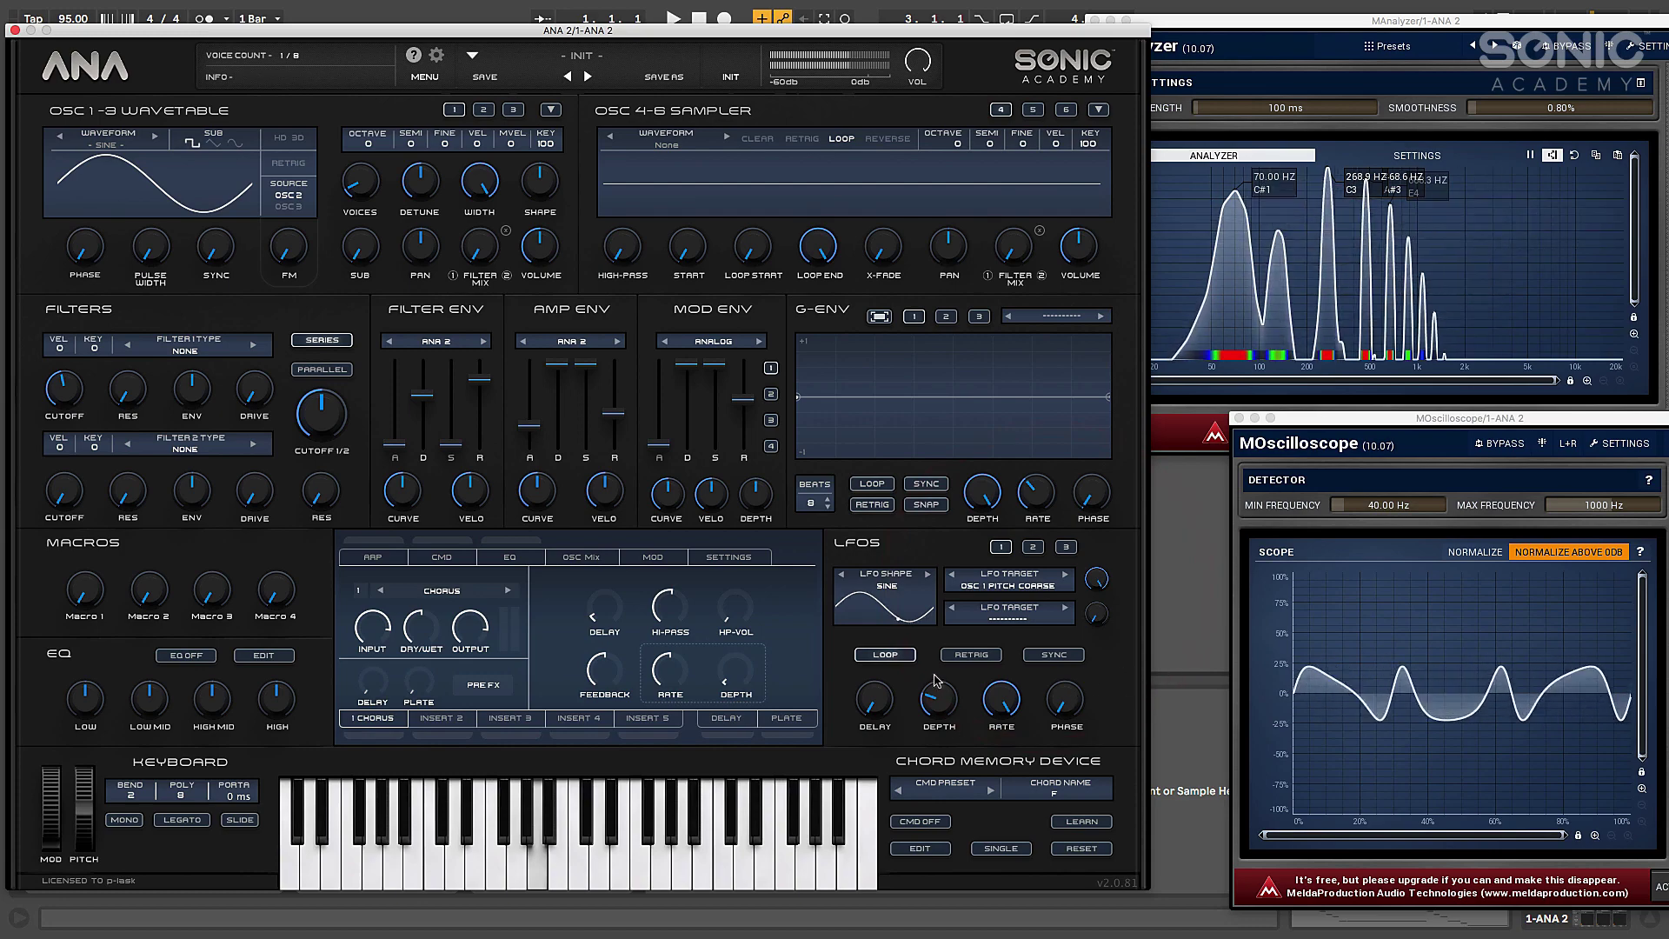
pyautogui.moveTo(933, 695)
pyautogui.mouseDown()
pyautogui.moveTo(937, 634)
pyautogui.moveTo(941, 679)
pyautogui.mouseUp()
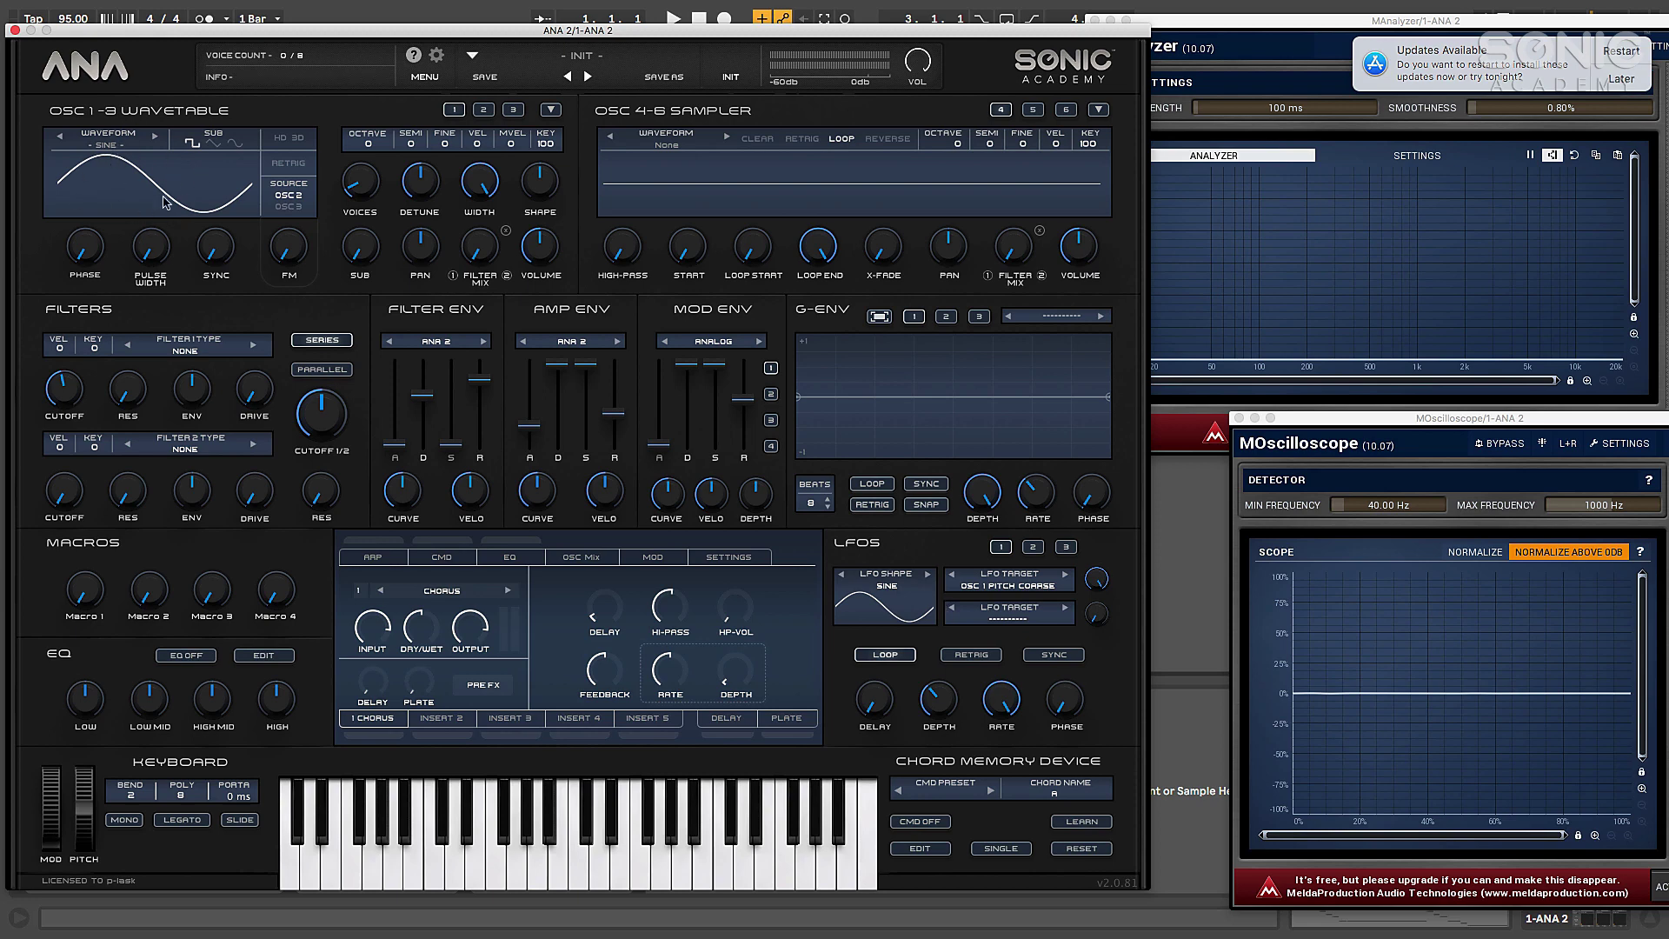
# Step: Play several notes with the d and t keys and on-screen keys to hear the FM sidebands
pyautogui.press('d')
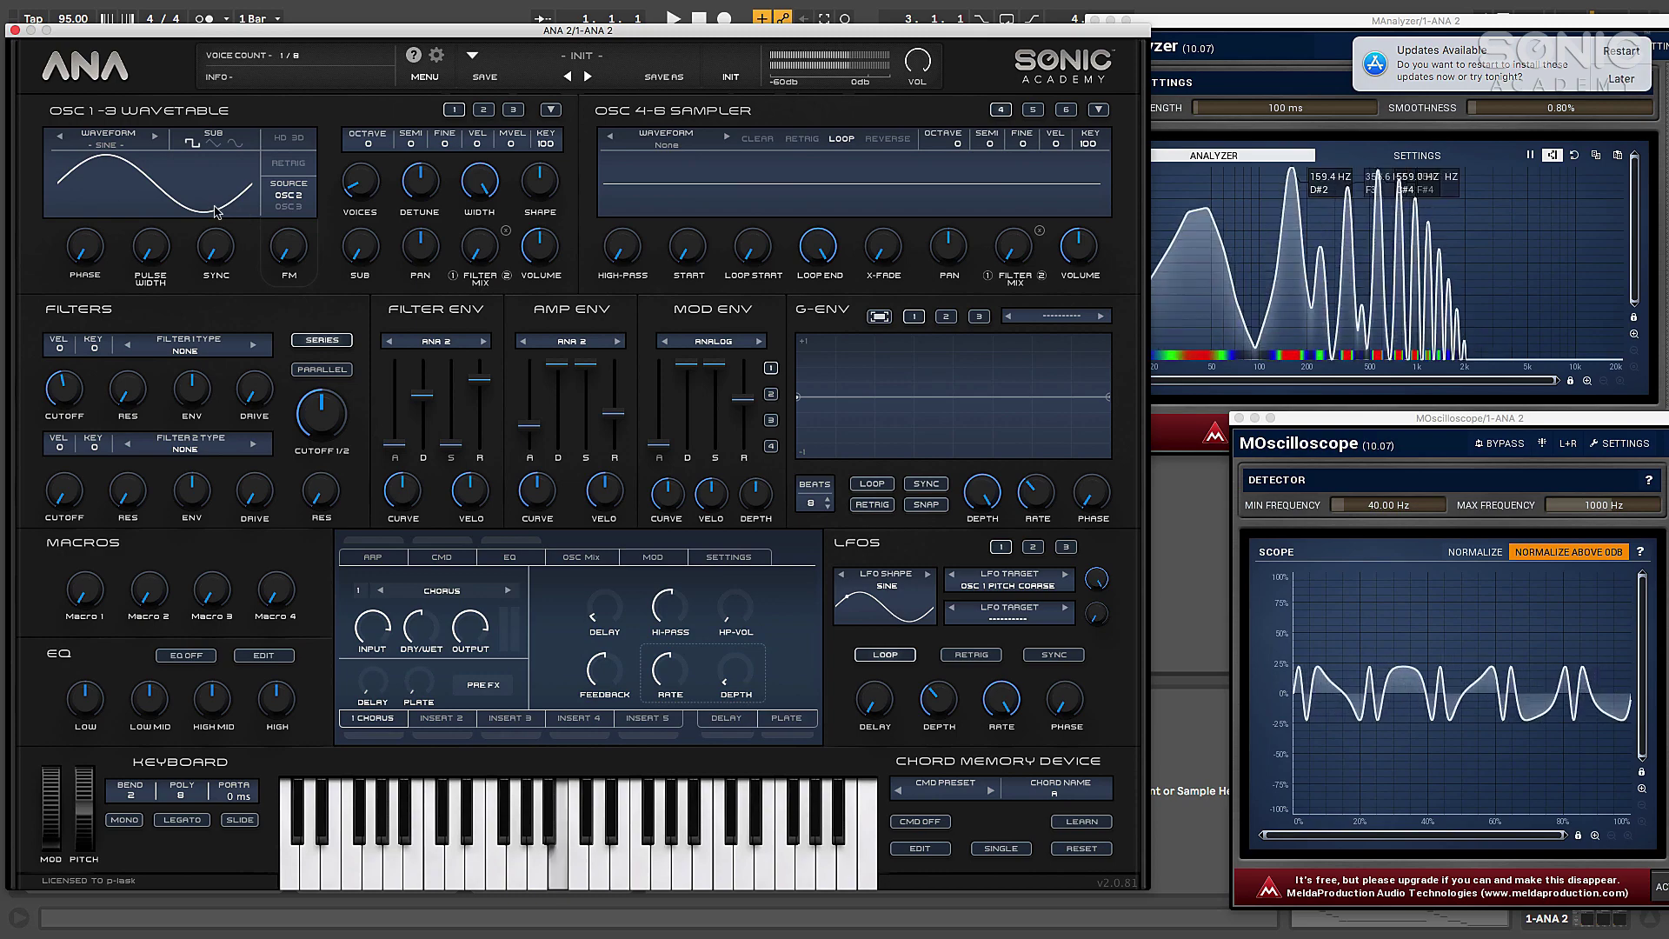
pyautogui.press('t')
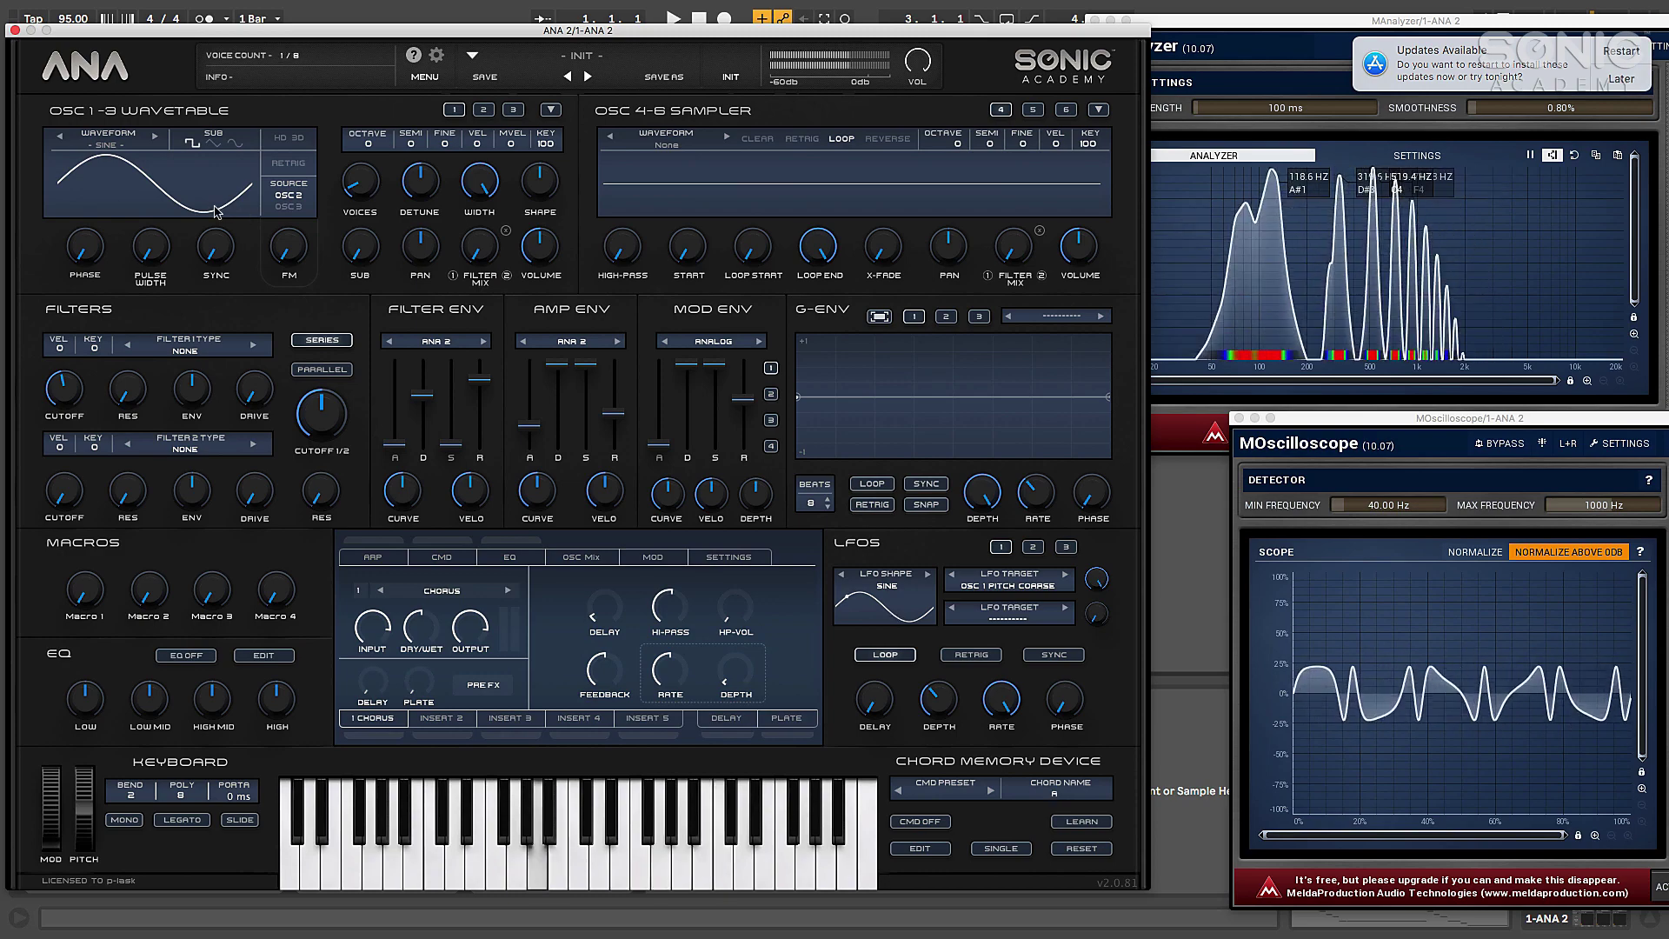
pyautogui.press('d')
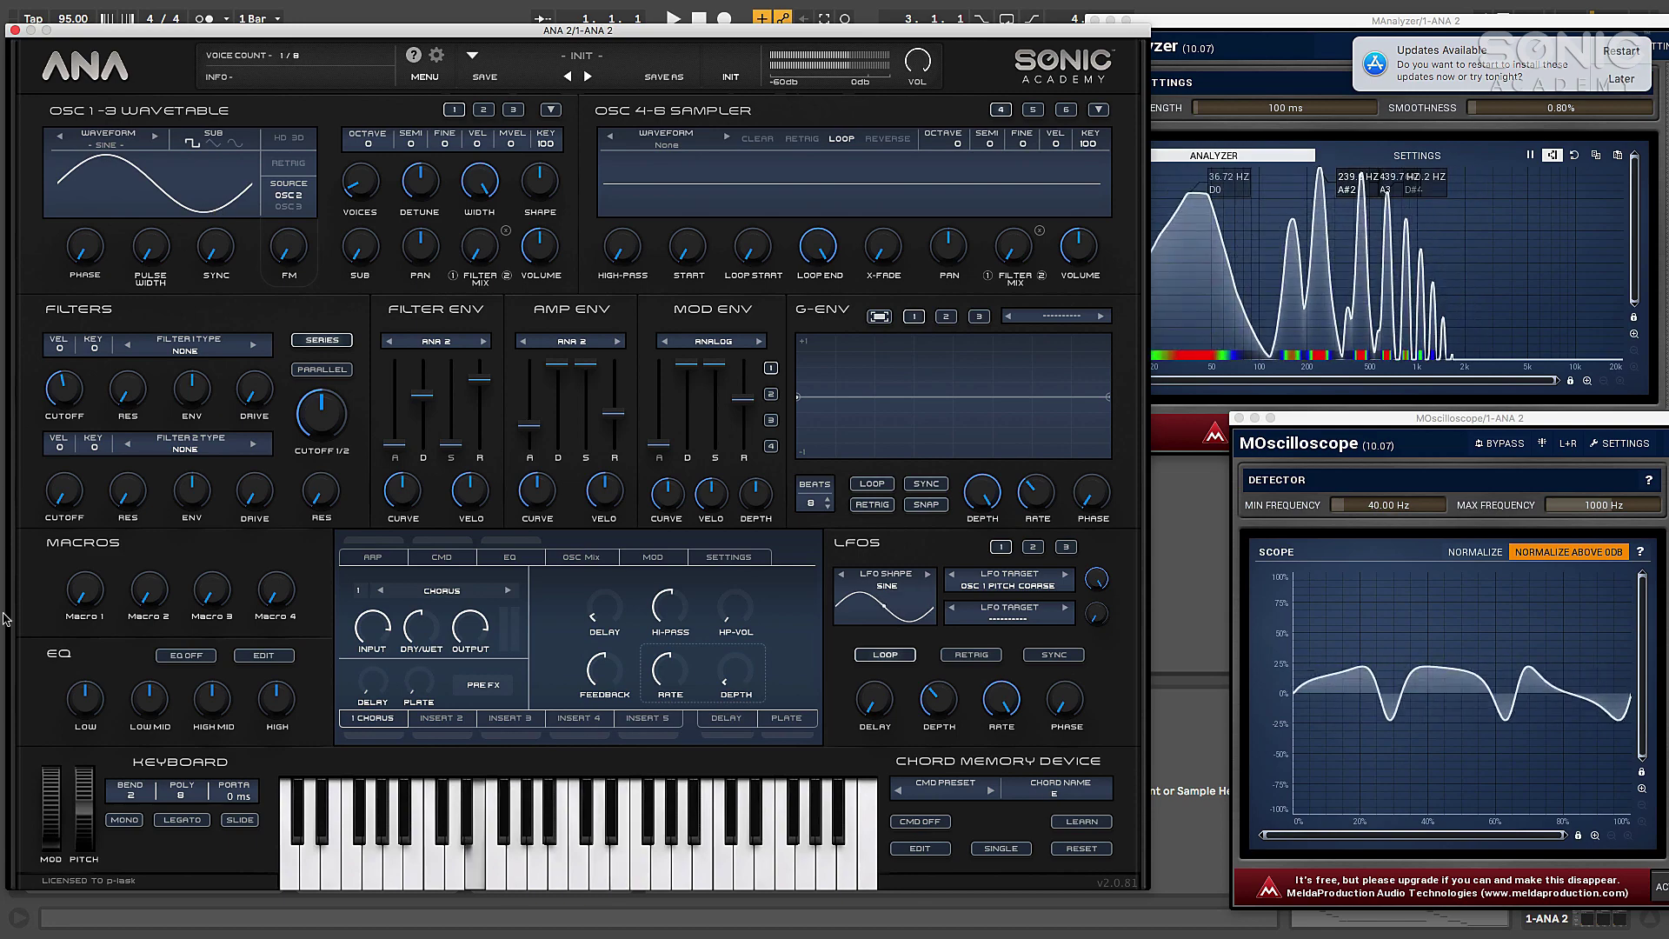
pyautogui.click(584, 873)
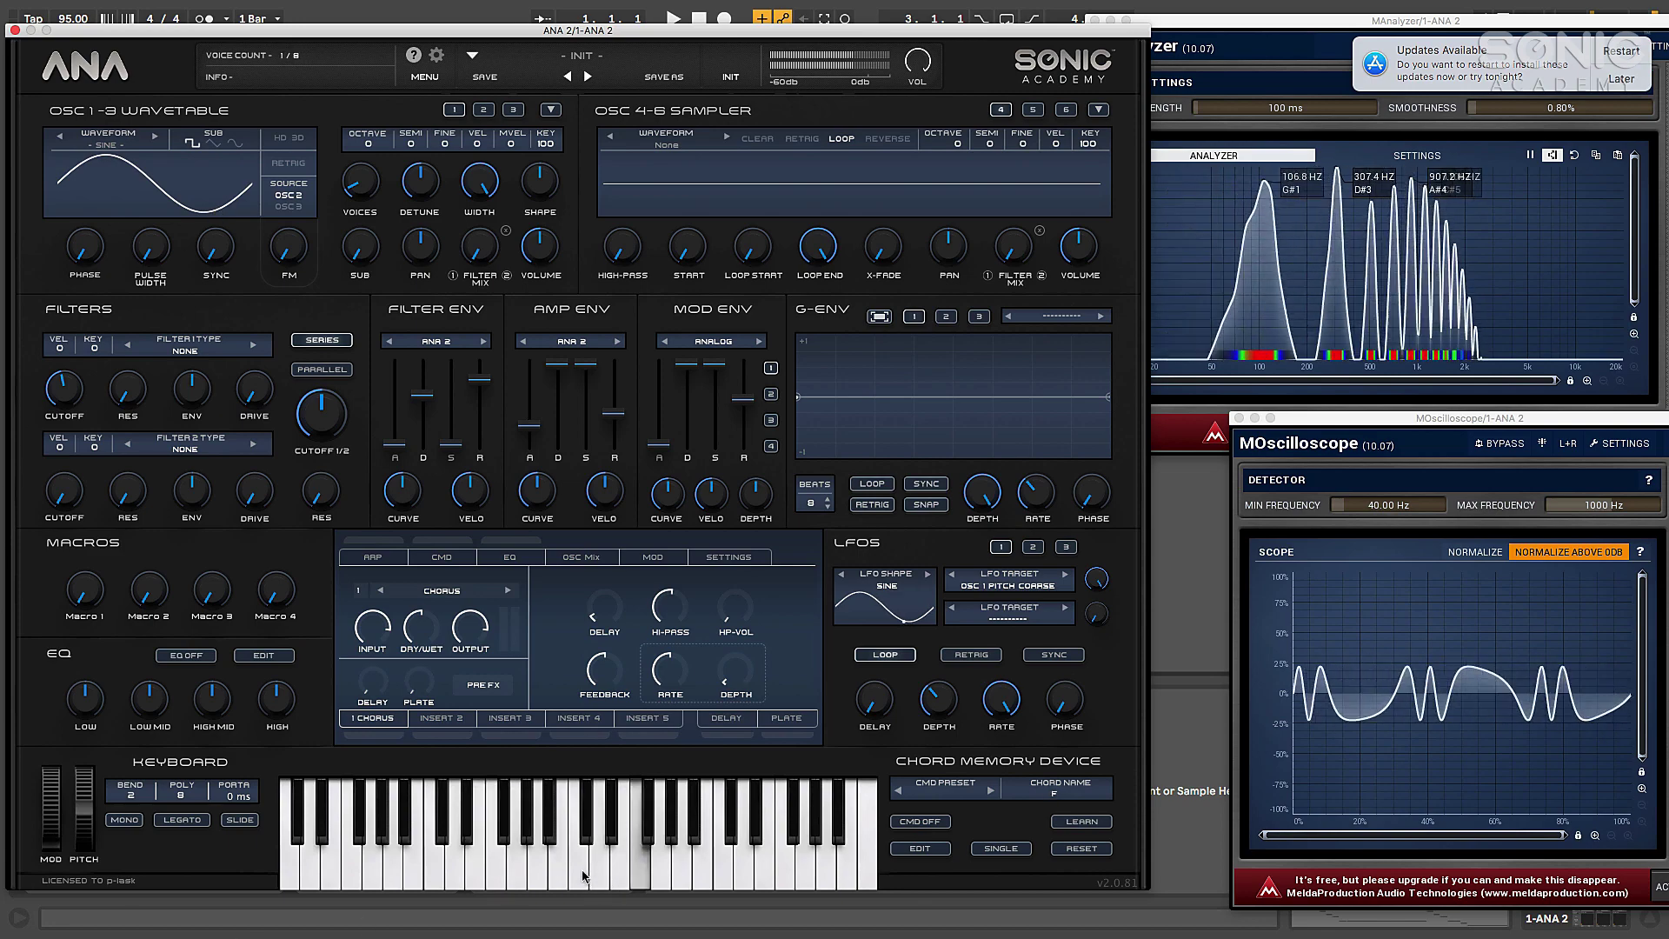
pyautogui.click(536, 874)
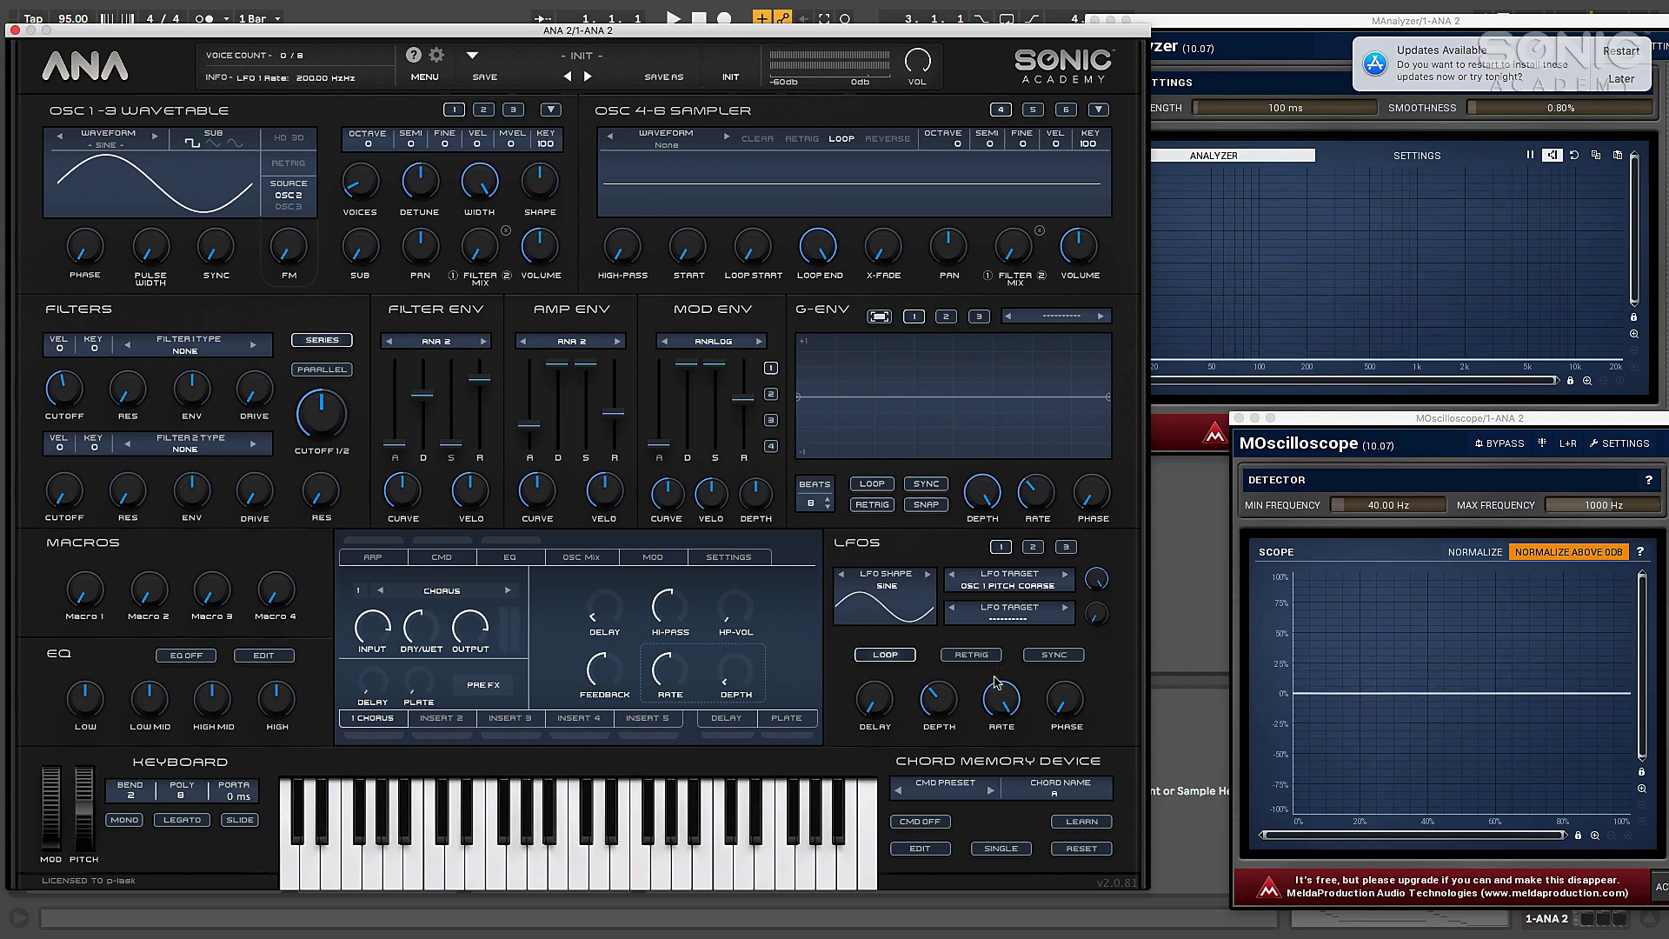
# Step: Postpone the software update notice so it is dismissed
pyautogui.click(1635, 84)
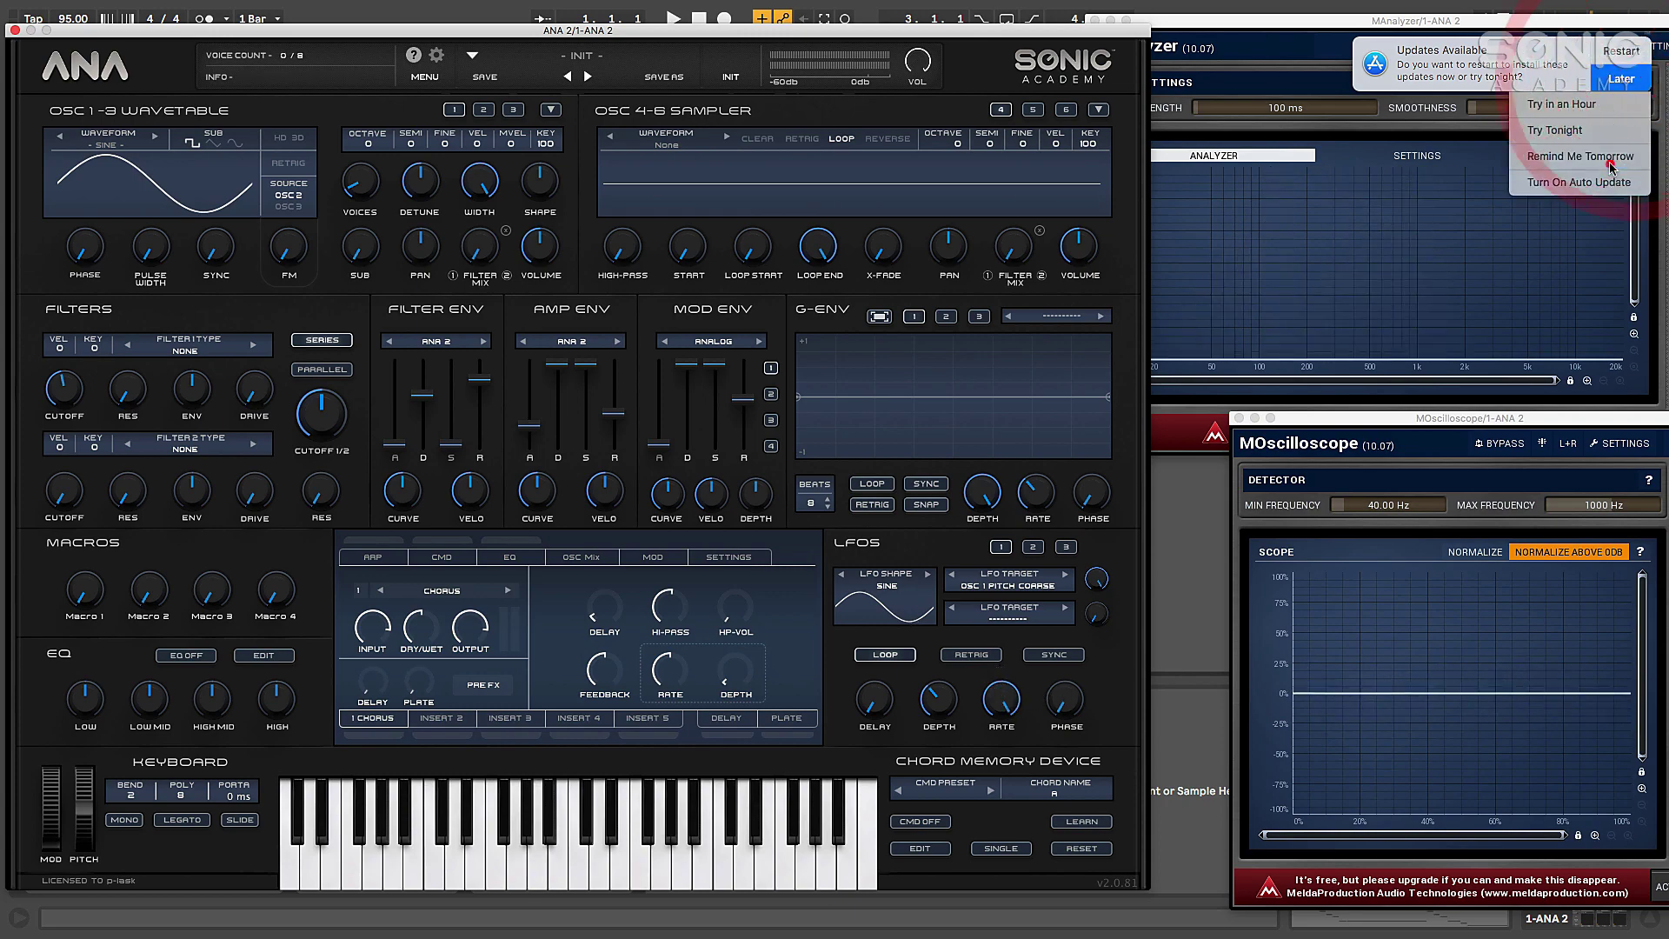
pyautogui.click(1604, 166)
pyautogui.moveTo(874, 39); pyautogui.dragTo(877, 35)
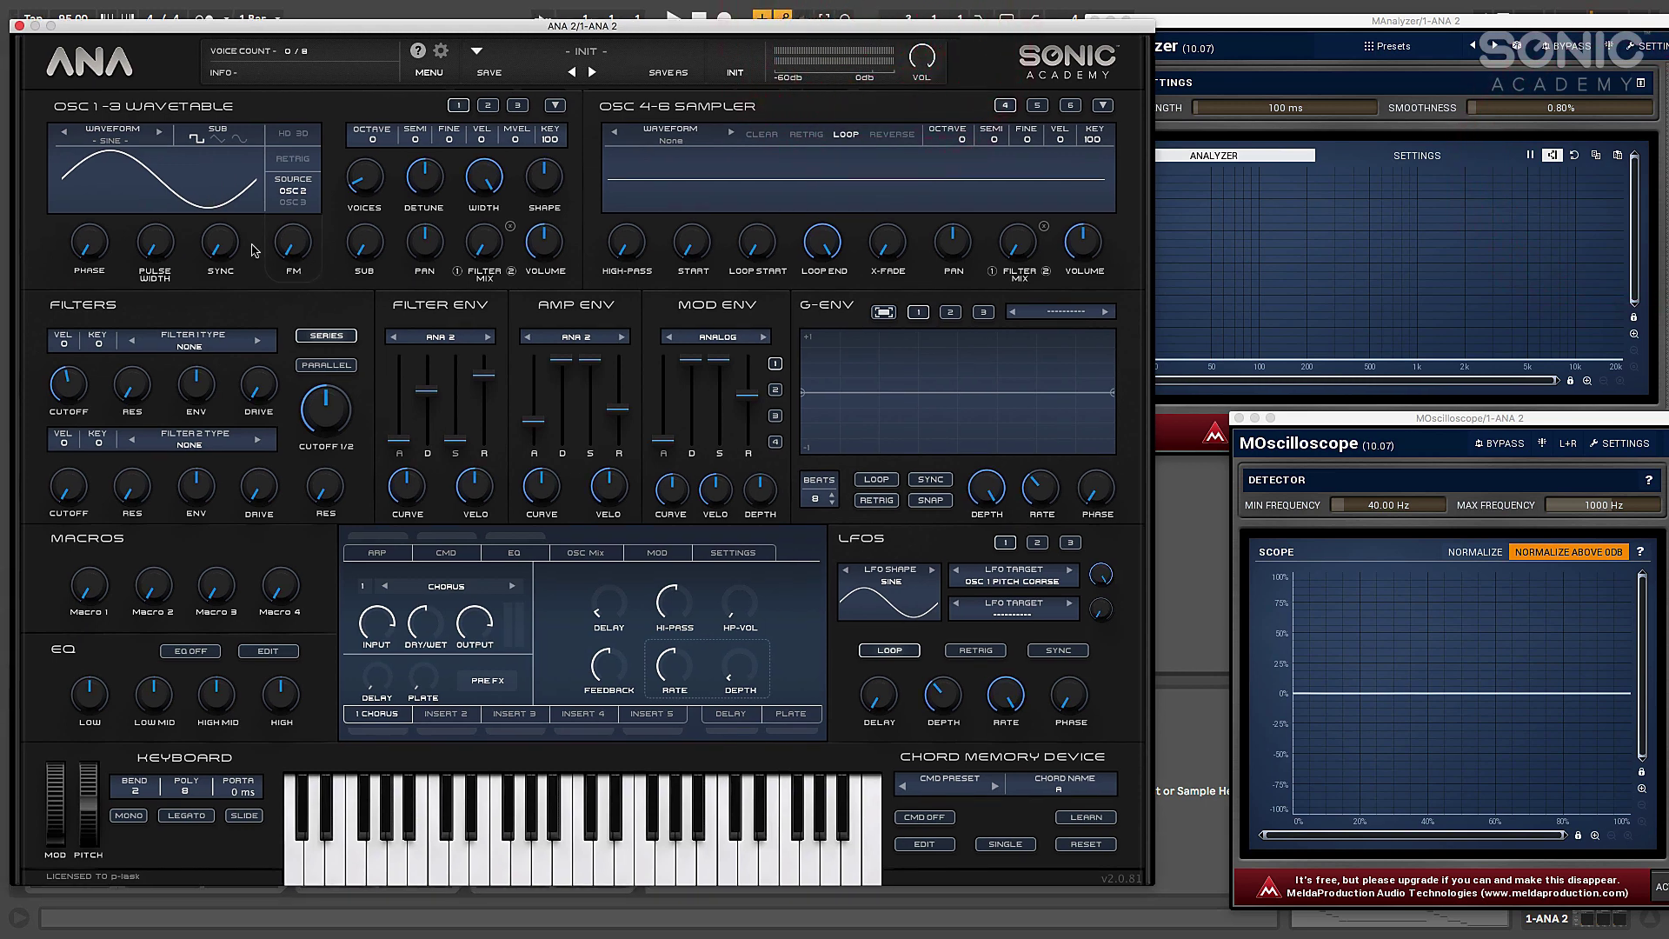
# Step: Clear LFO 1's modulation target and set oscillator 1's FM amount to 0.00 %
pyautogui.click(1043, 588)
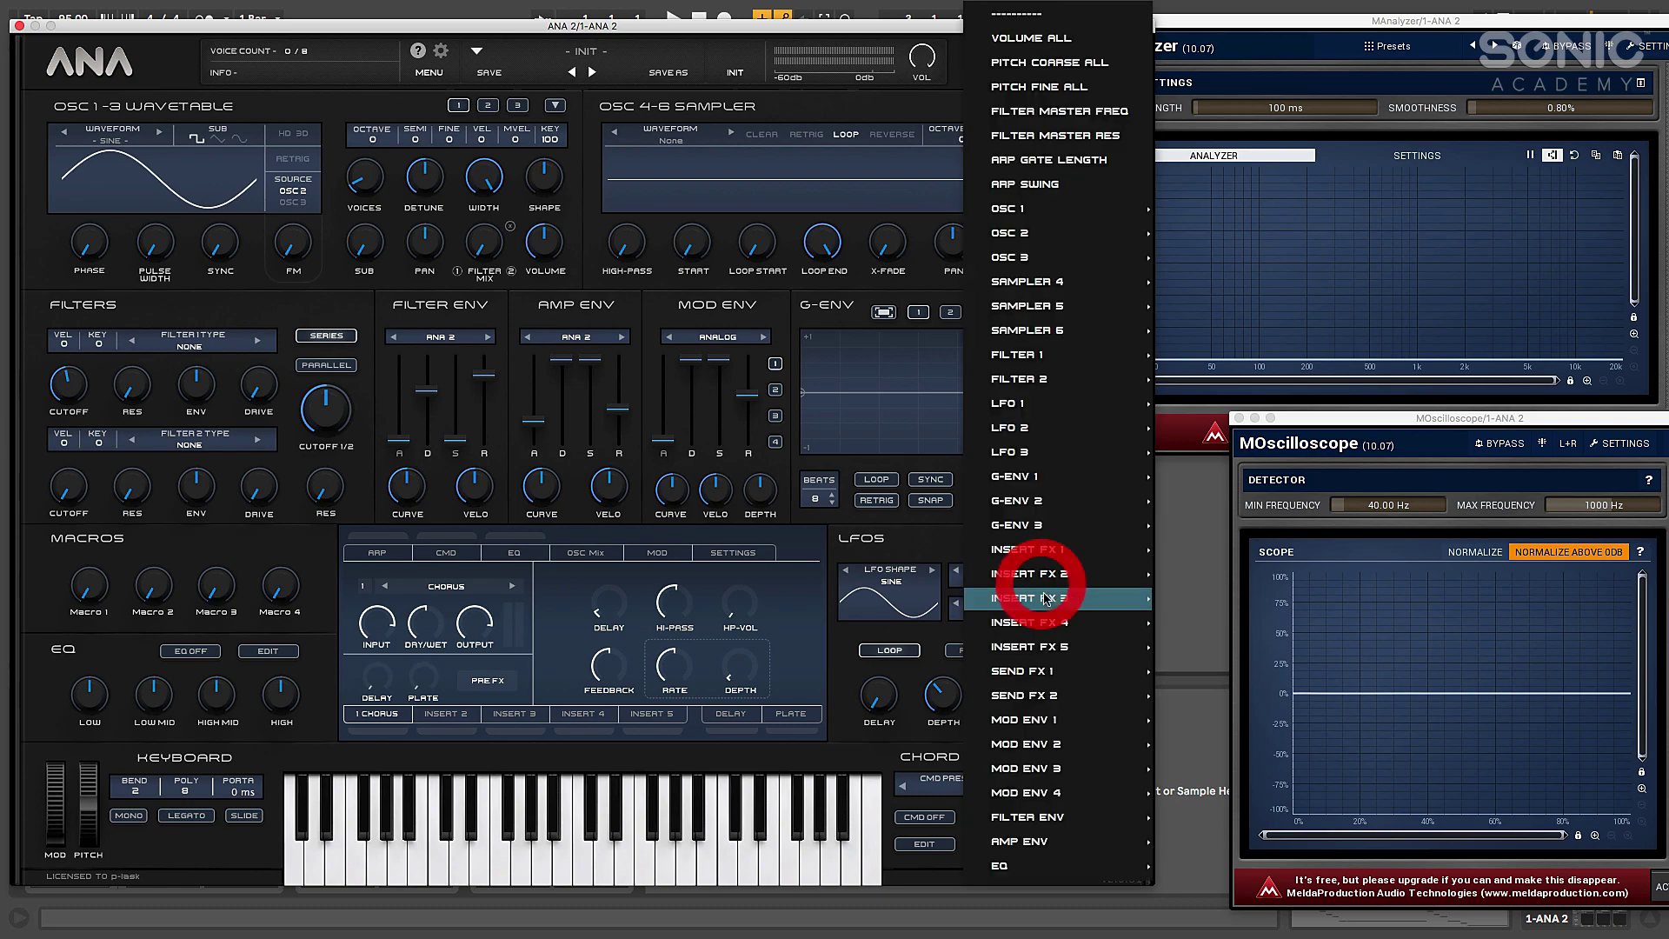
pyautogui.click(1038, 14)
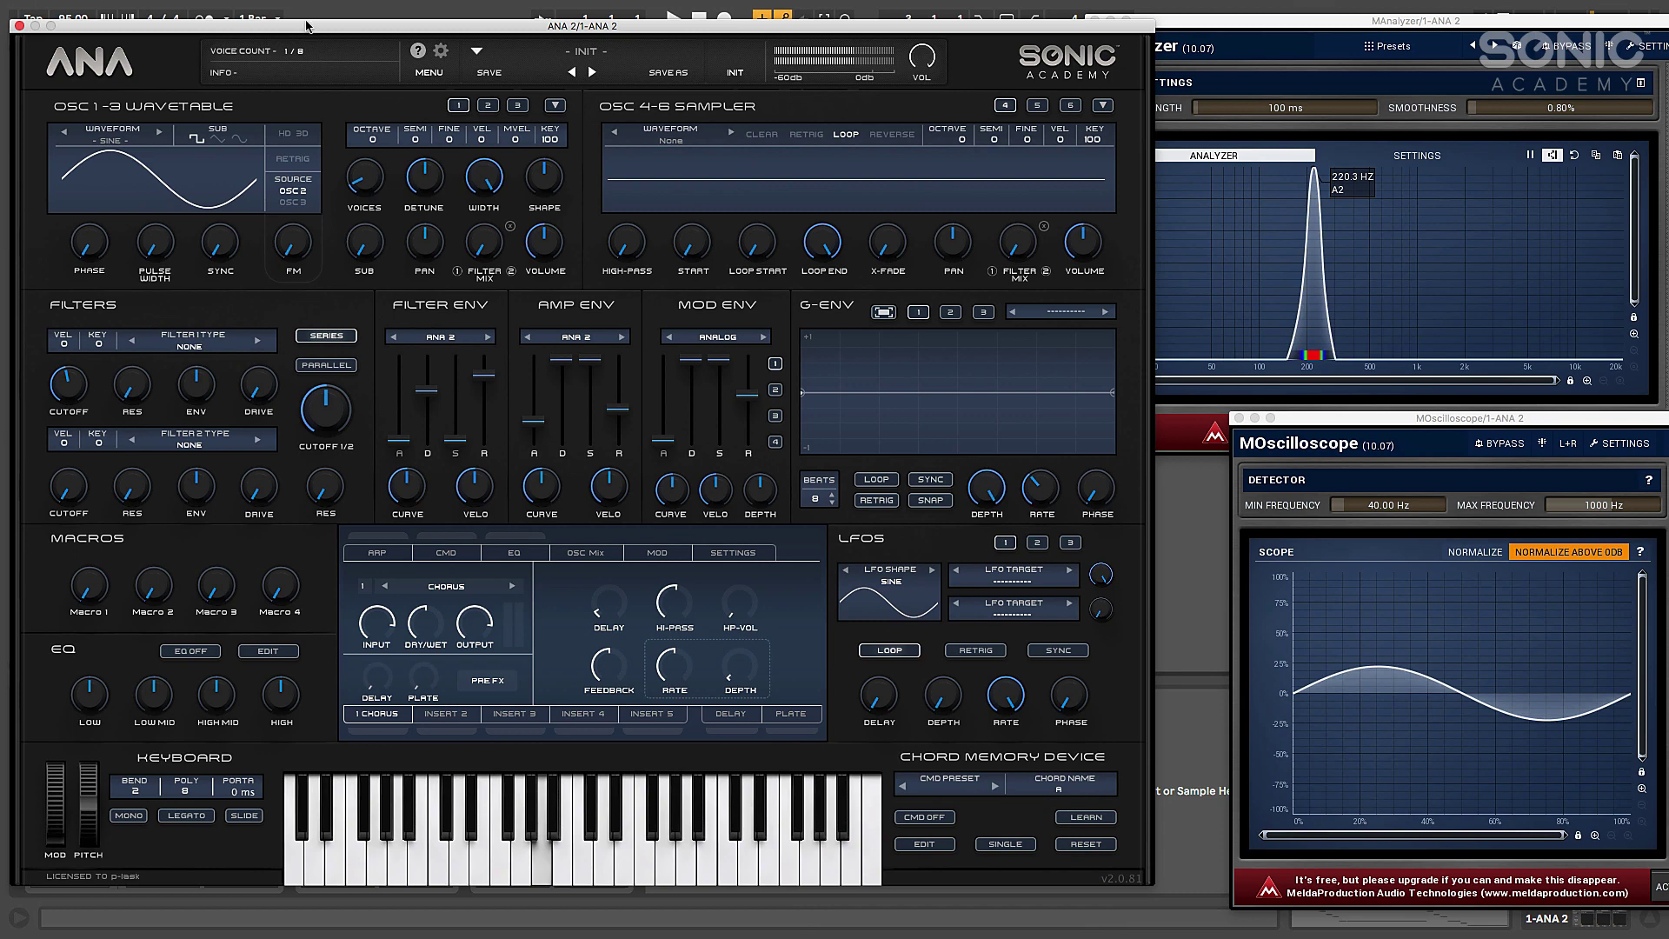
pyautogui.moveTo(295, 250)
pyautogui.mouseDown()
pyautogui.moveTo(296, 237)
pyautogui.moveTo(296, 272)
pyautogui.mouseUp()
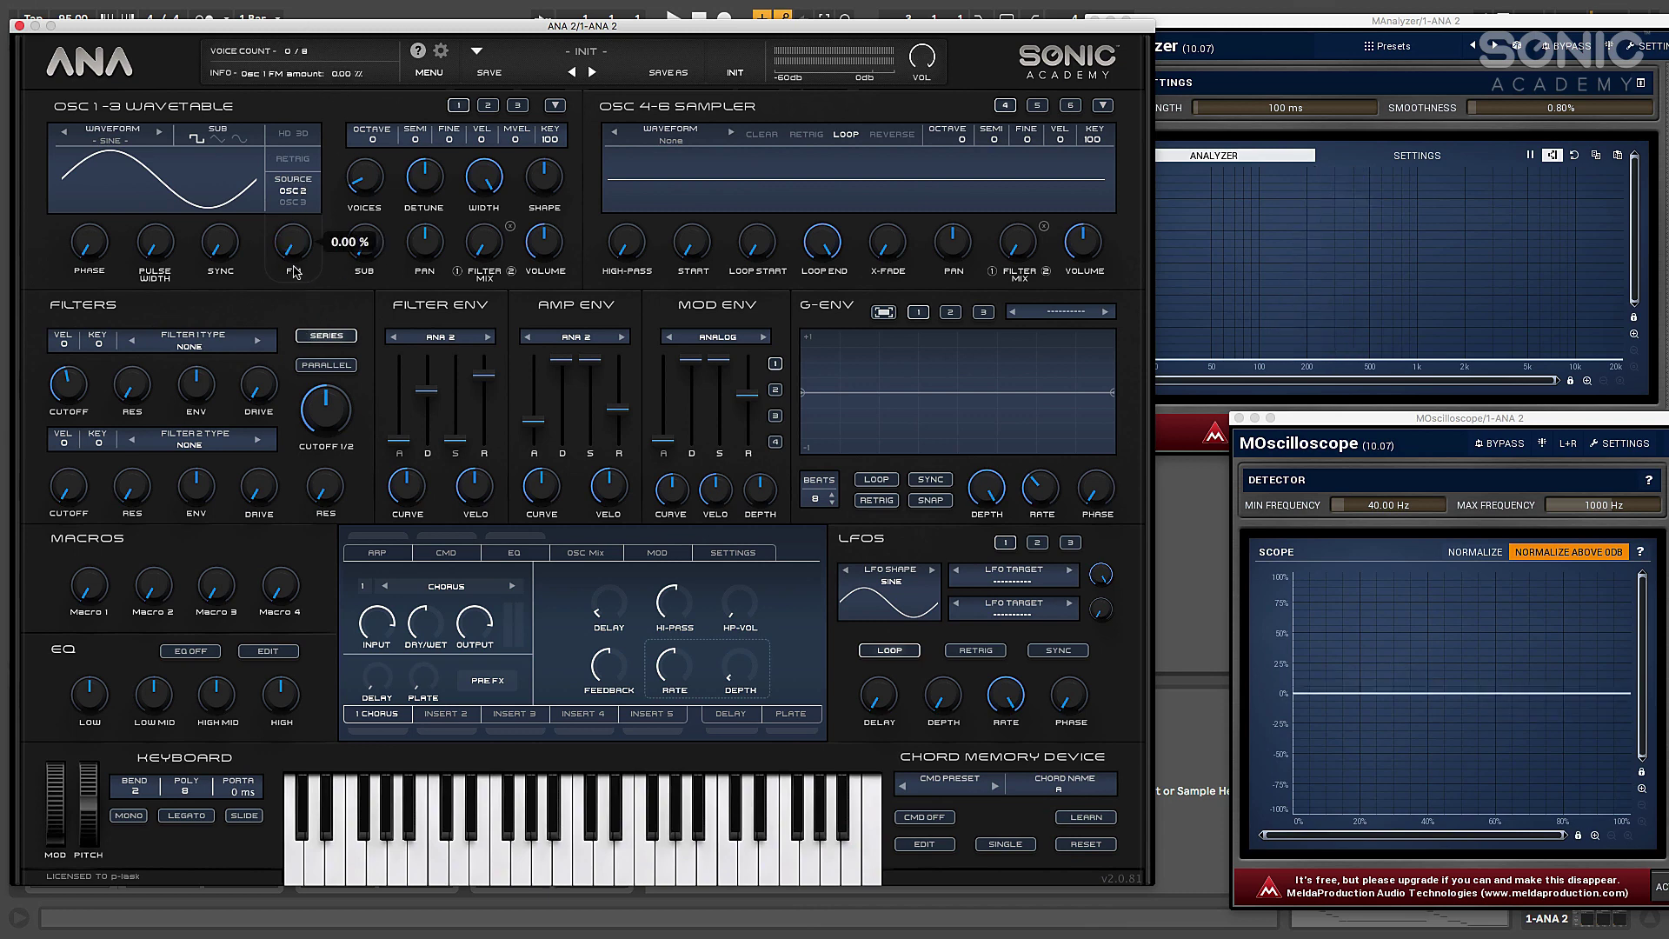
pyautogui.click(296, 271)
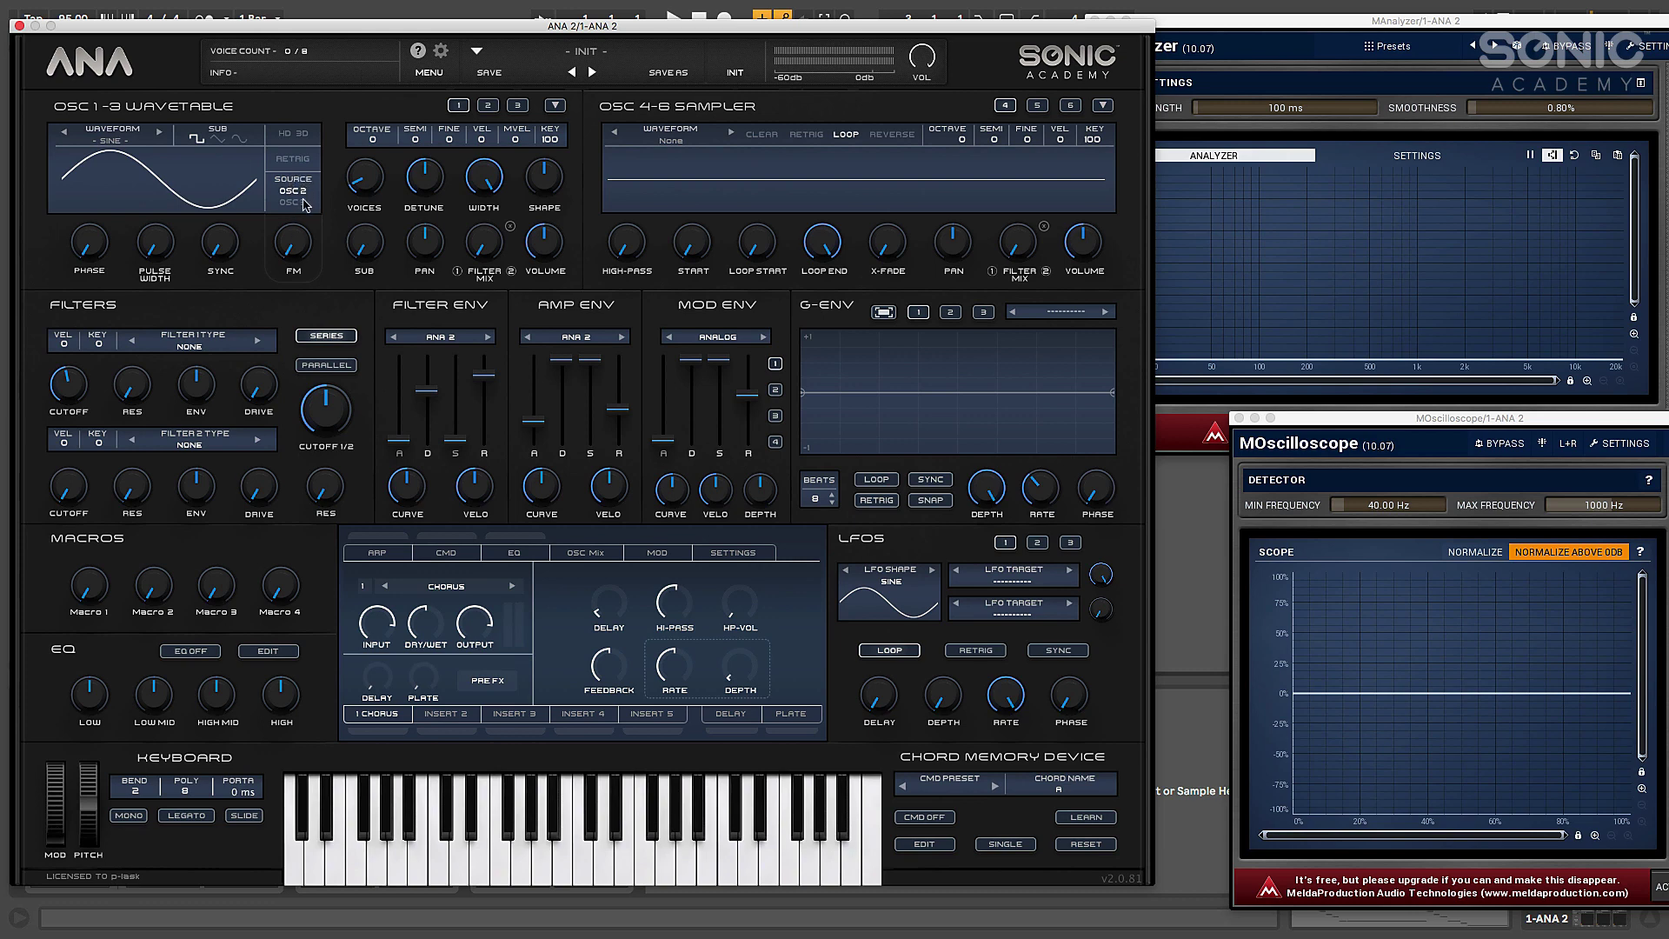
# Step: On oscillator 2, switch the FM source to SUB and back to OSC 3
pyautogui.click(489, 106)
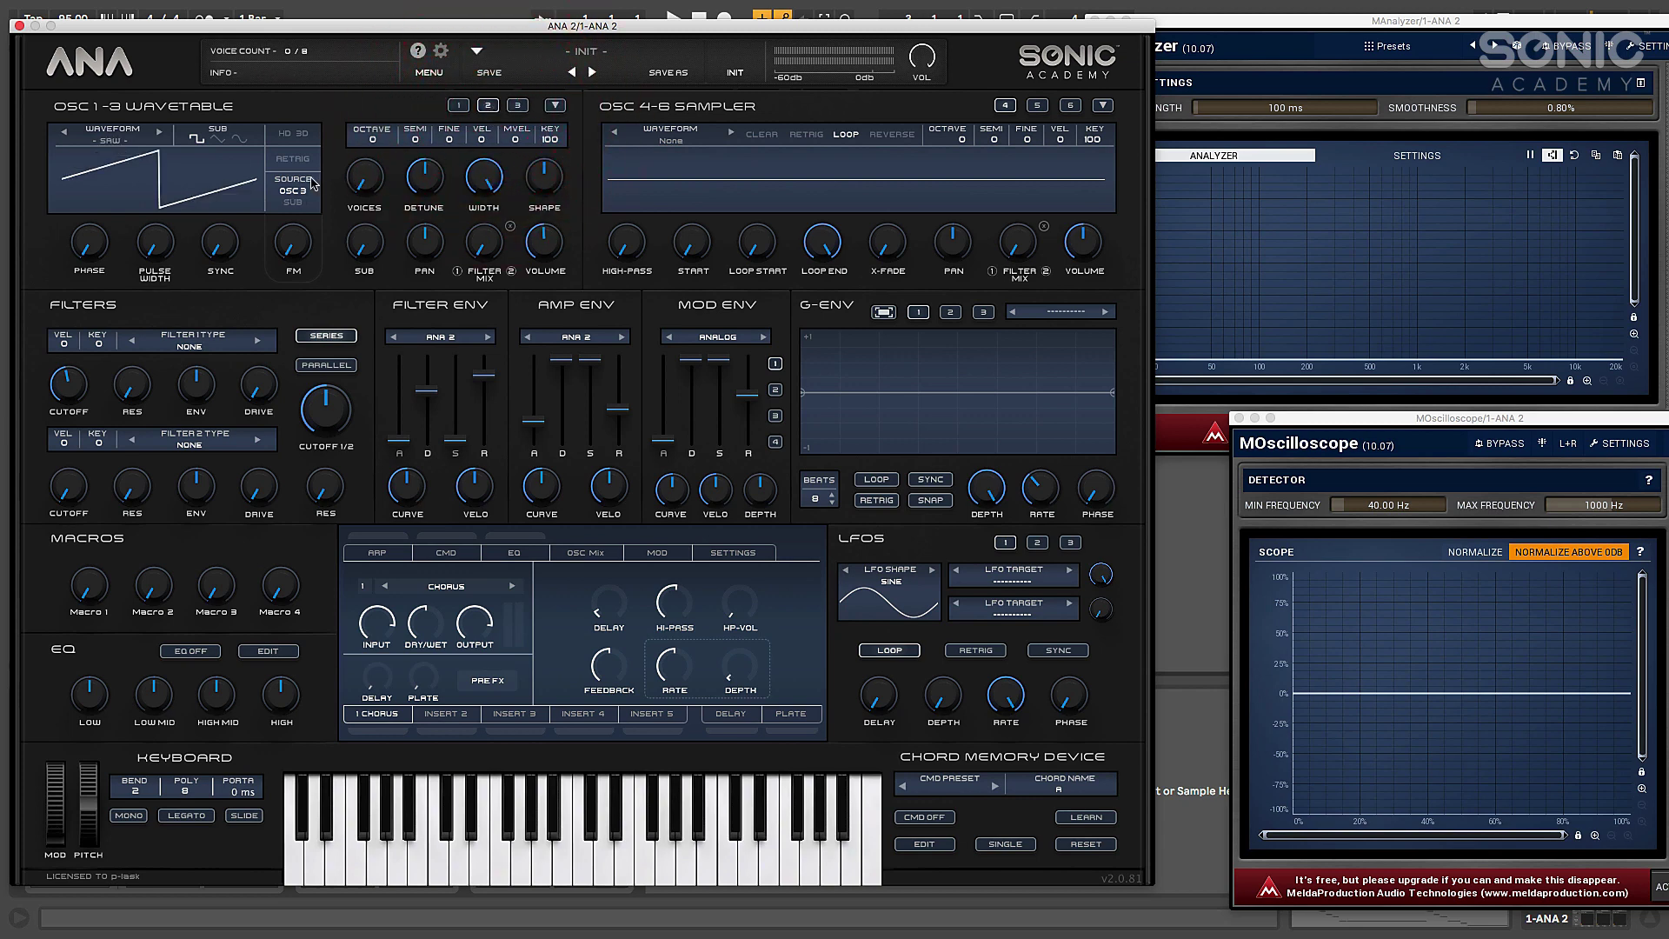
pyautogui.click(298, 204)
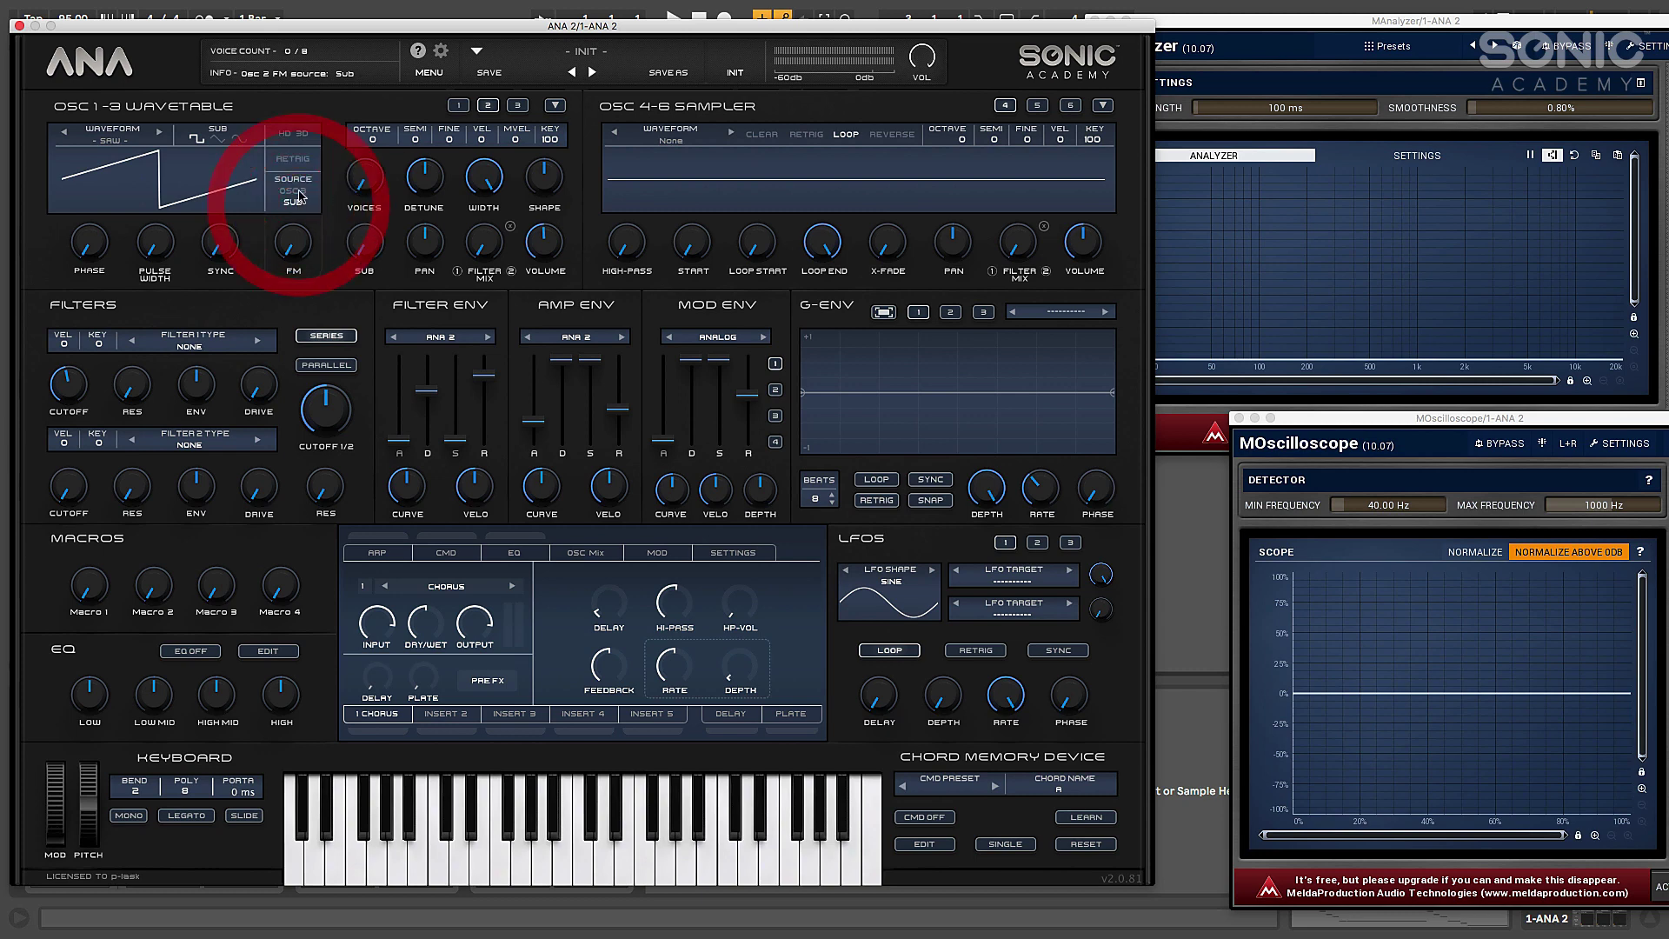
pyautogui.click(300, 191)
# Step: Check oscillator 3, then raise oscillator 1's FM amount to 27.43%
pyautogui.click(518, 106)
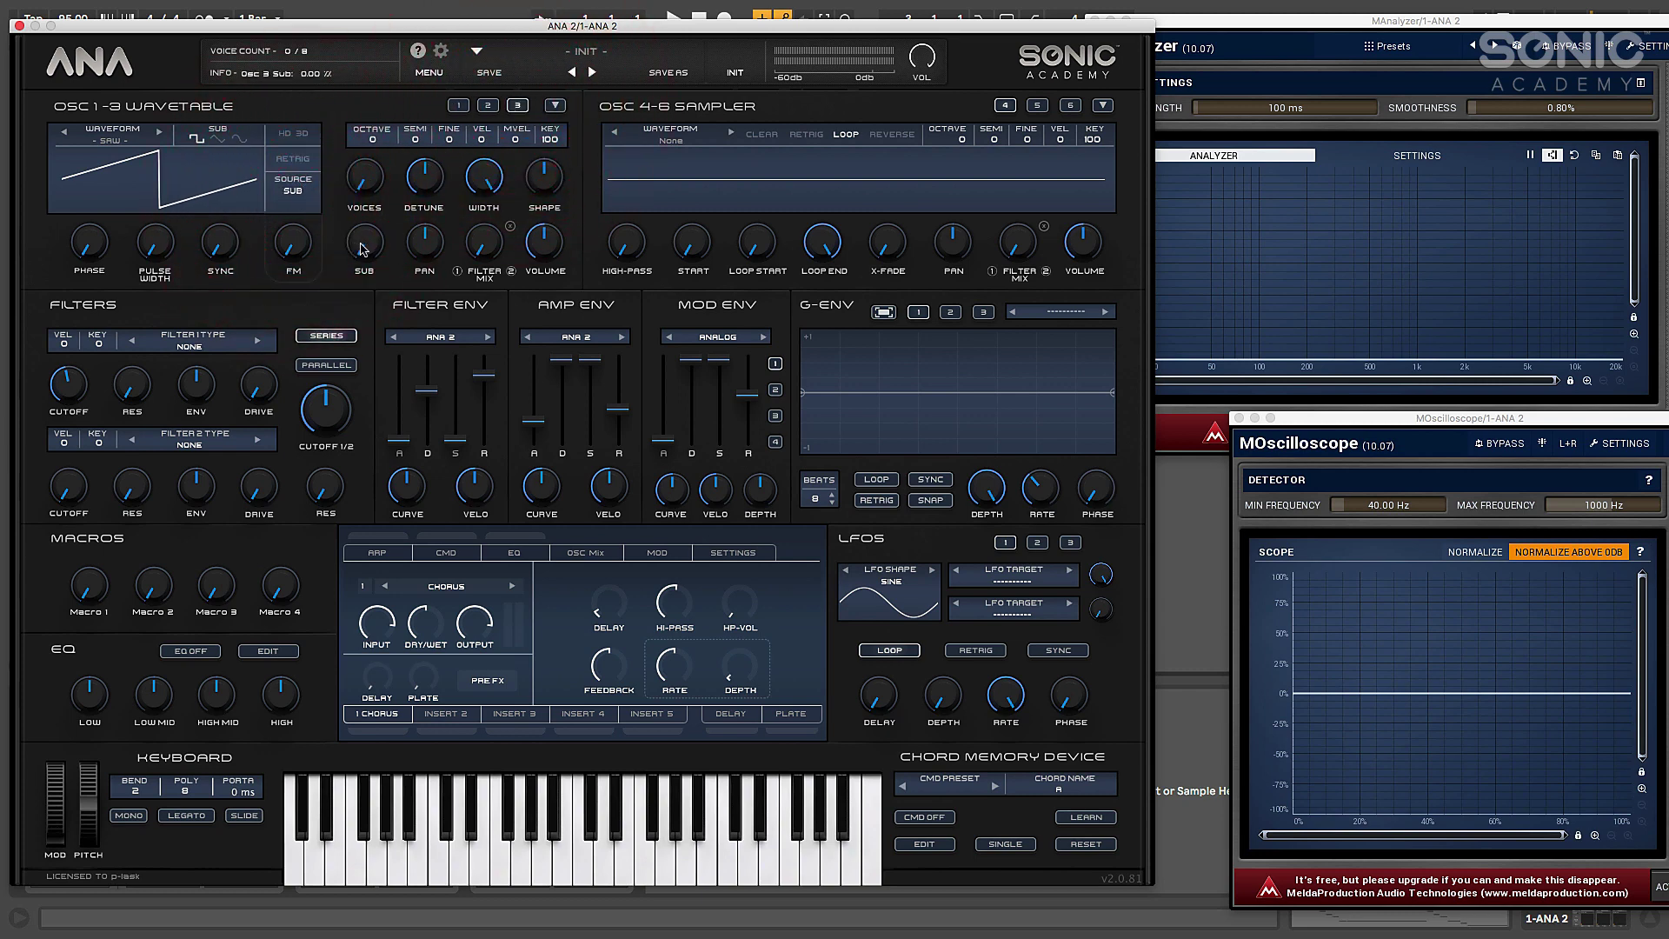
pyautogui.click(461, 106)
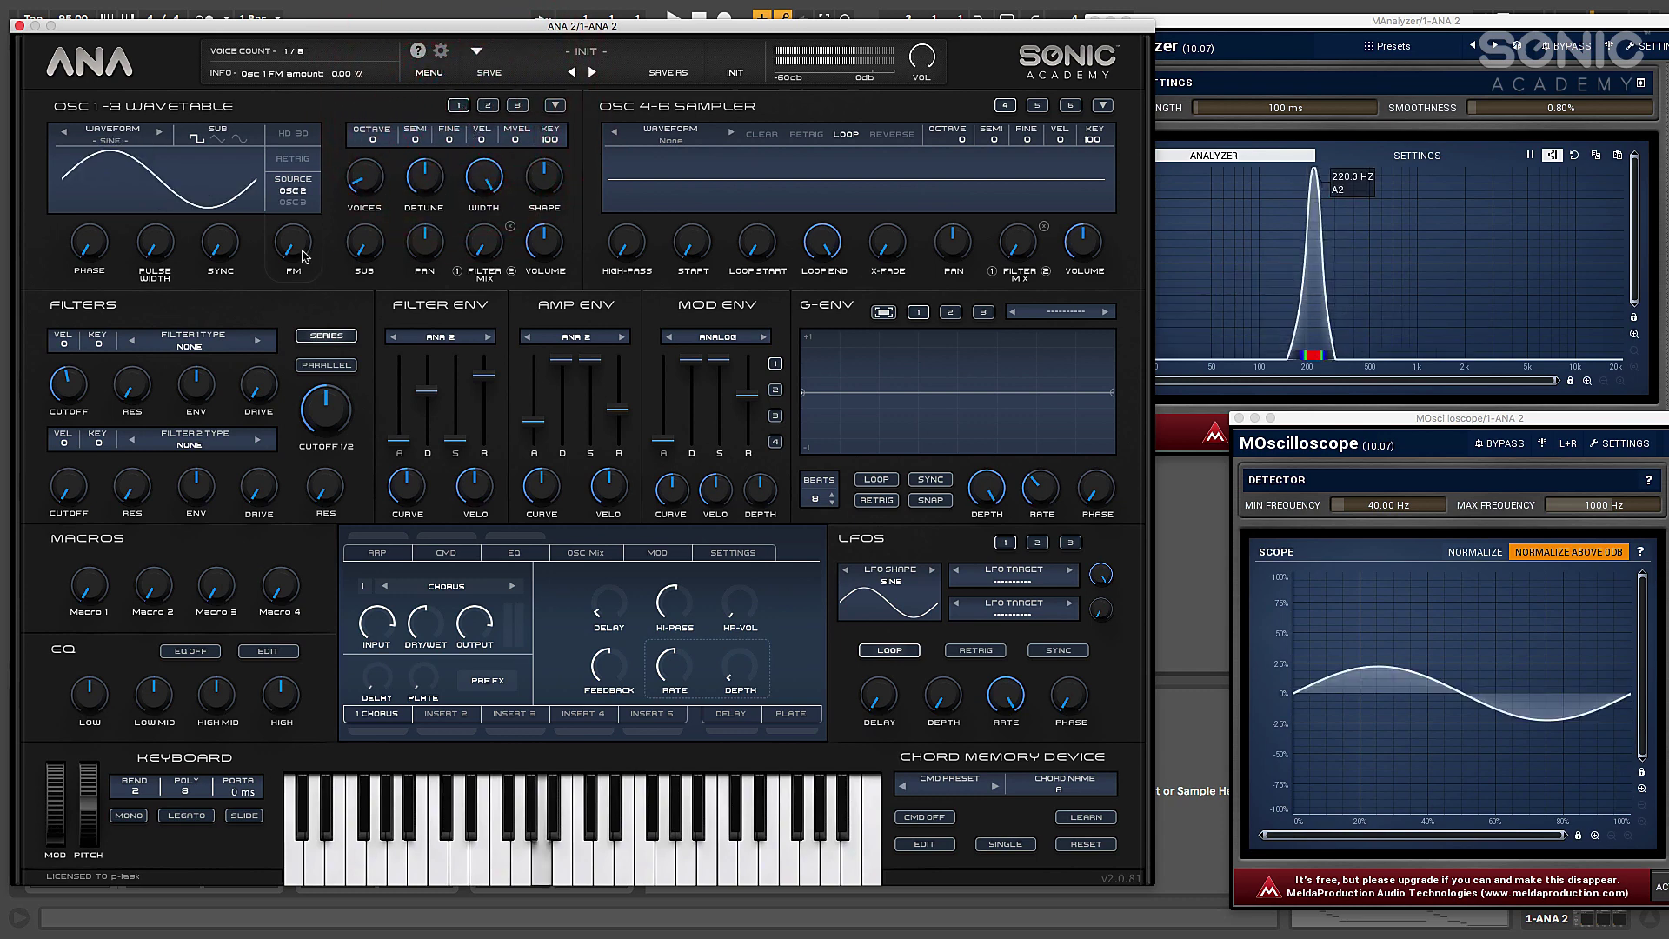
pyautogui.moveTo(297, 256); pyautogui.dragTo(300, 314)
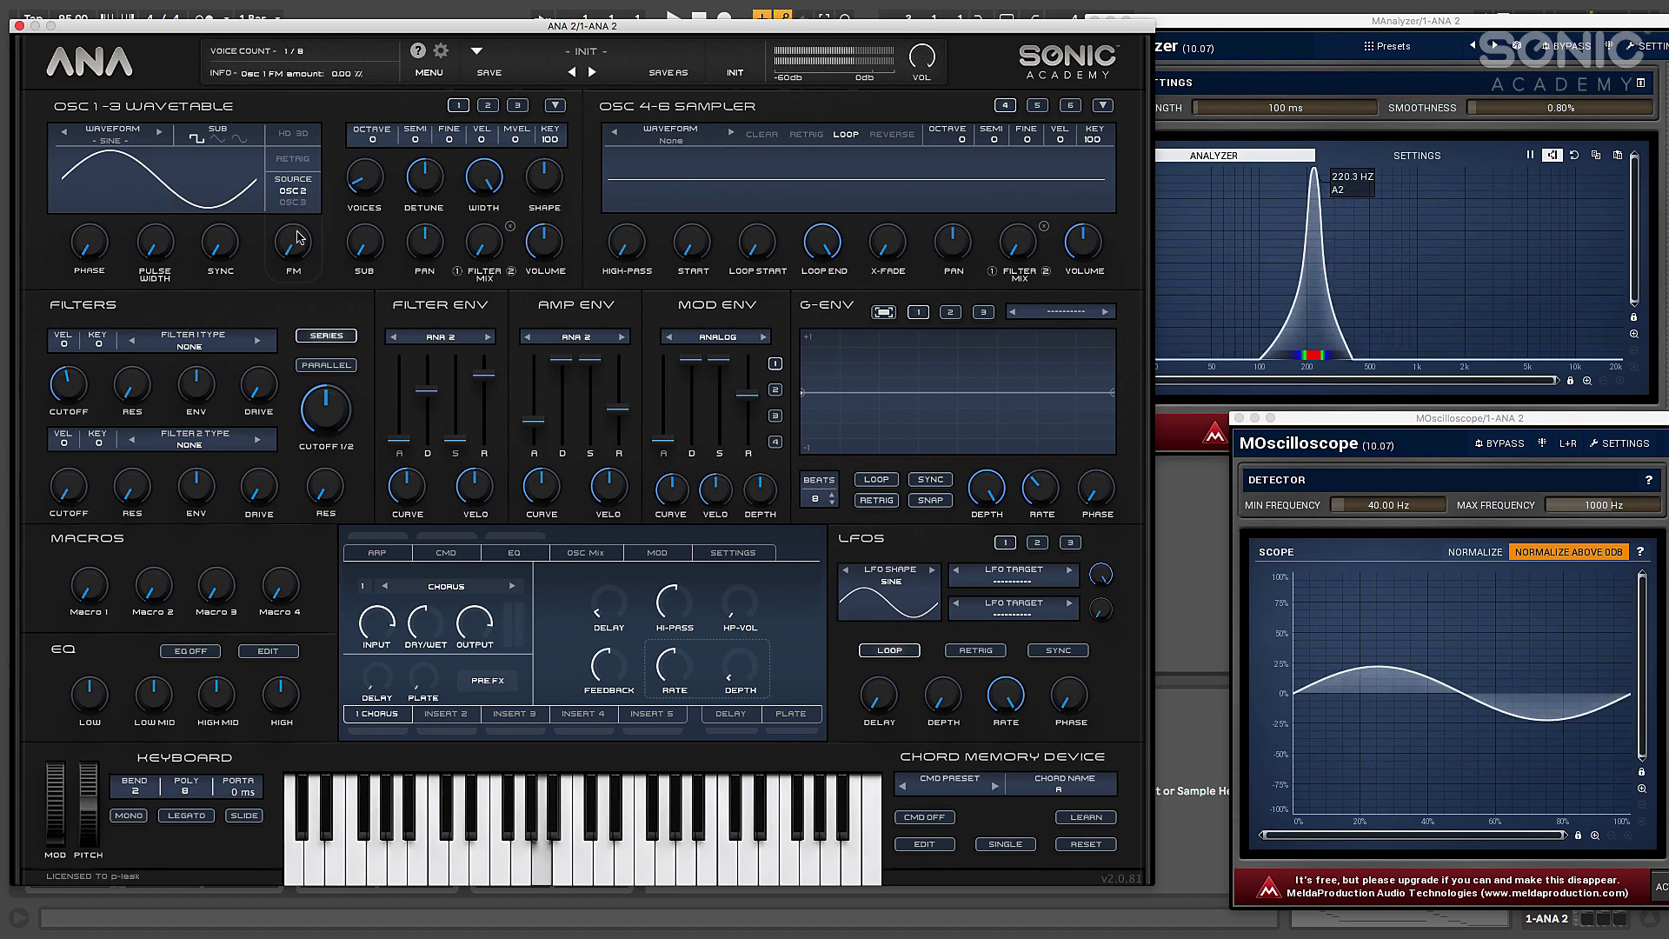
# Step: Sweep oscillator 1's FM amount to 8.75% and inspect oscillator 2's settings
pyautogui.moveTo(300, 240); pyautogui.dragTo(352, 248)
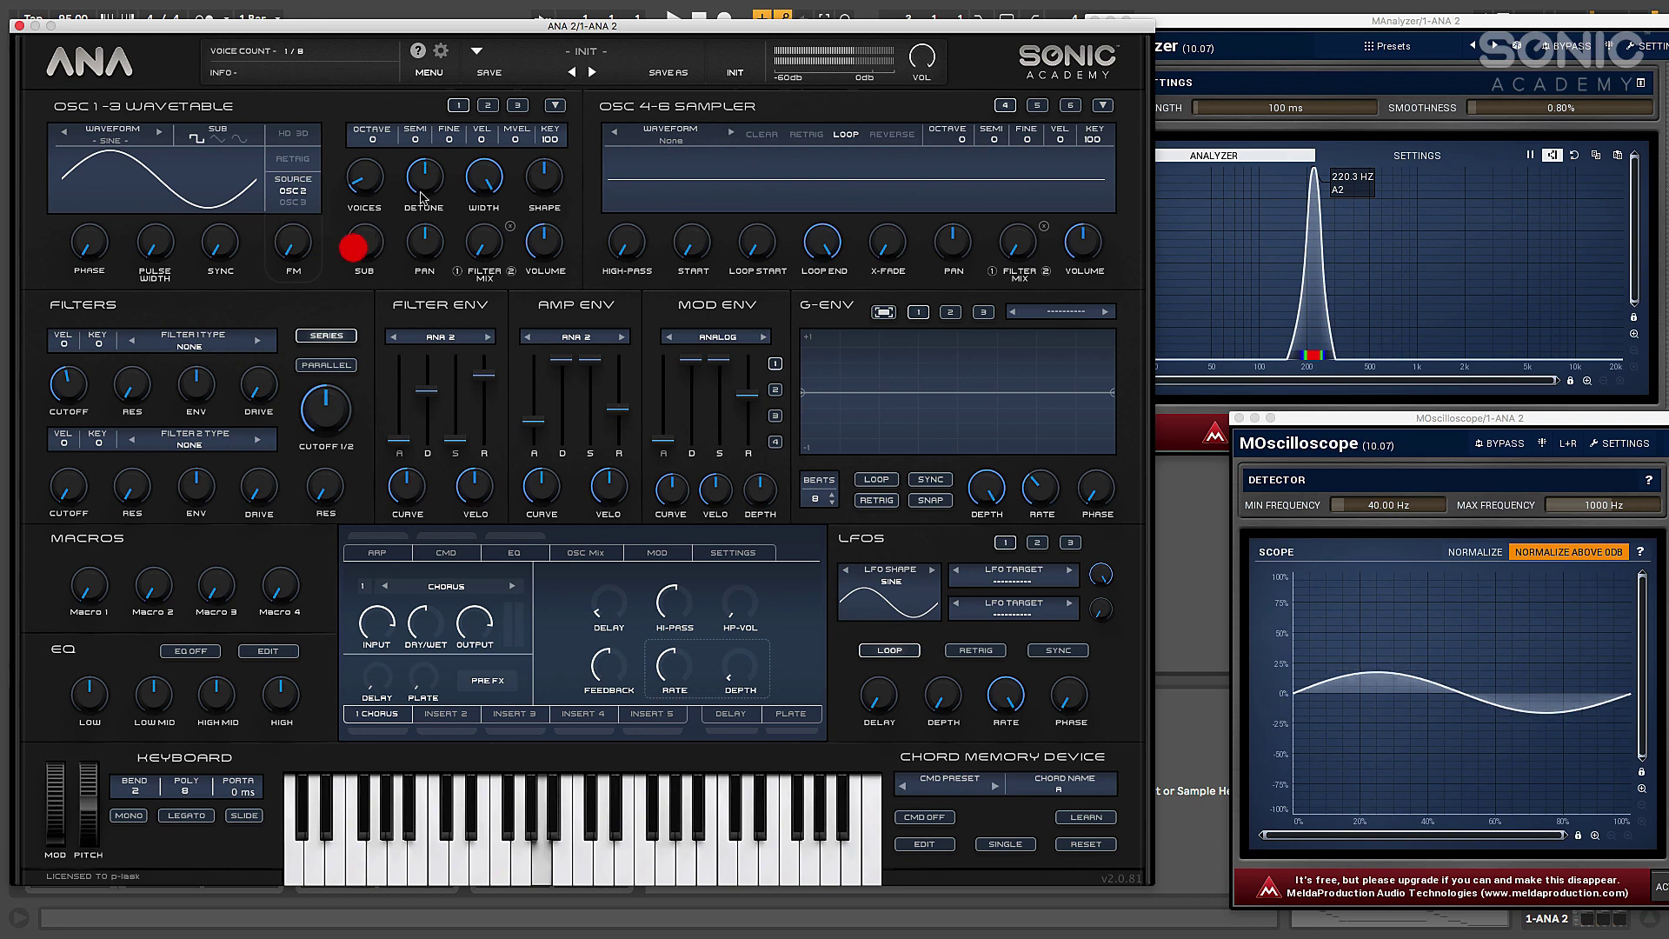
pyautogui.click(487, 105)
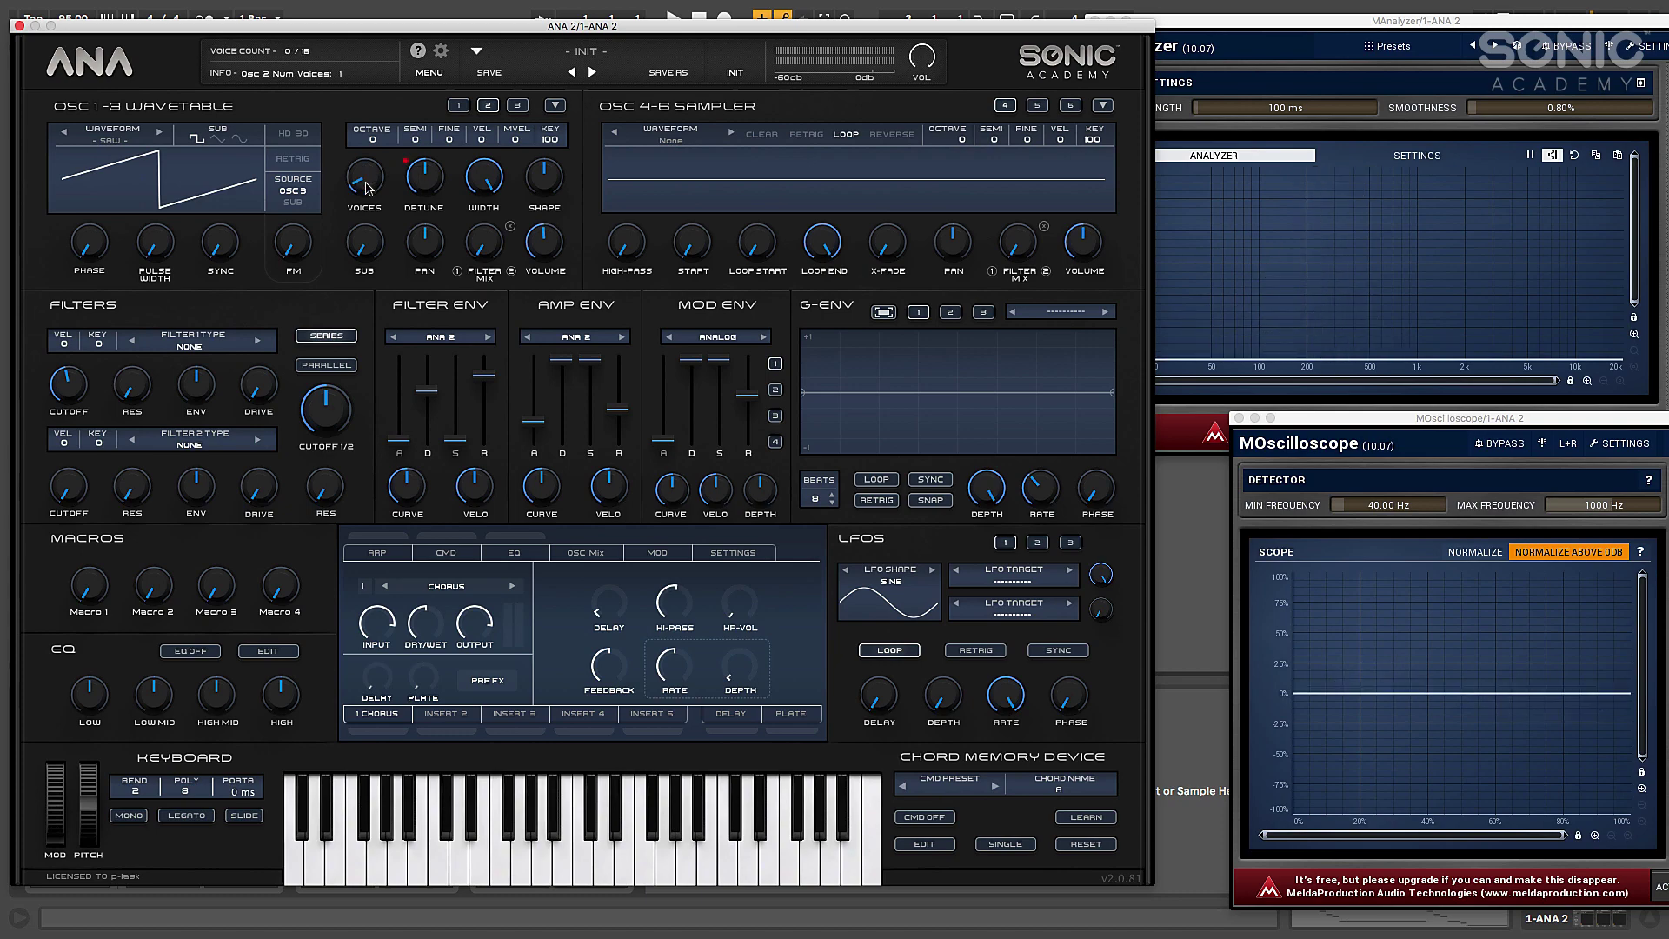
pyautogui.click(365, 171)
pyautogui.click(458, 105)
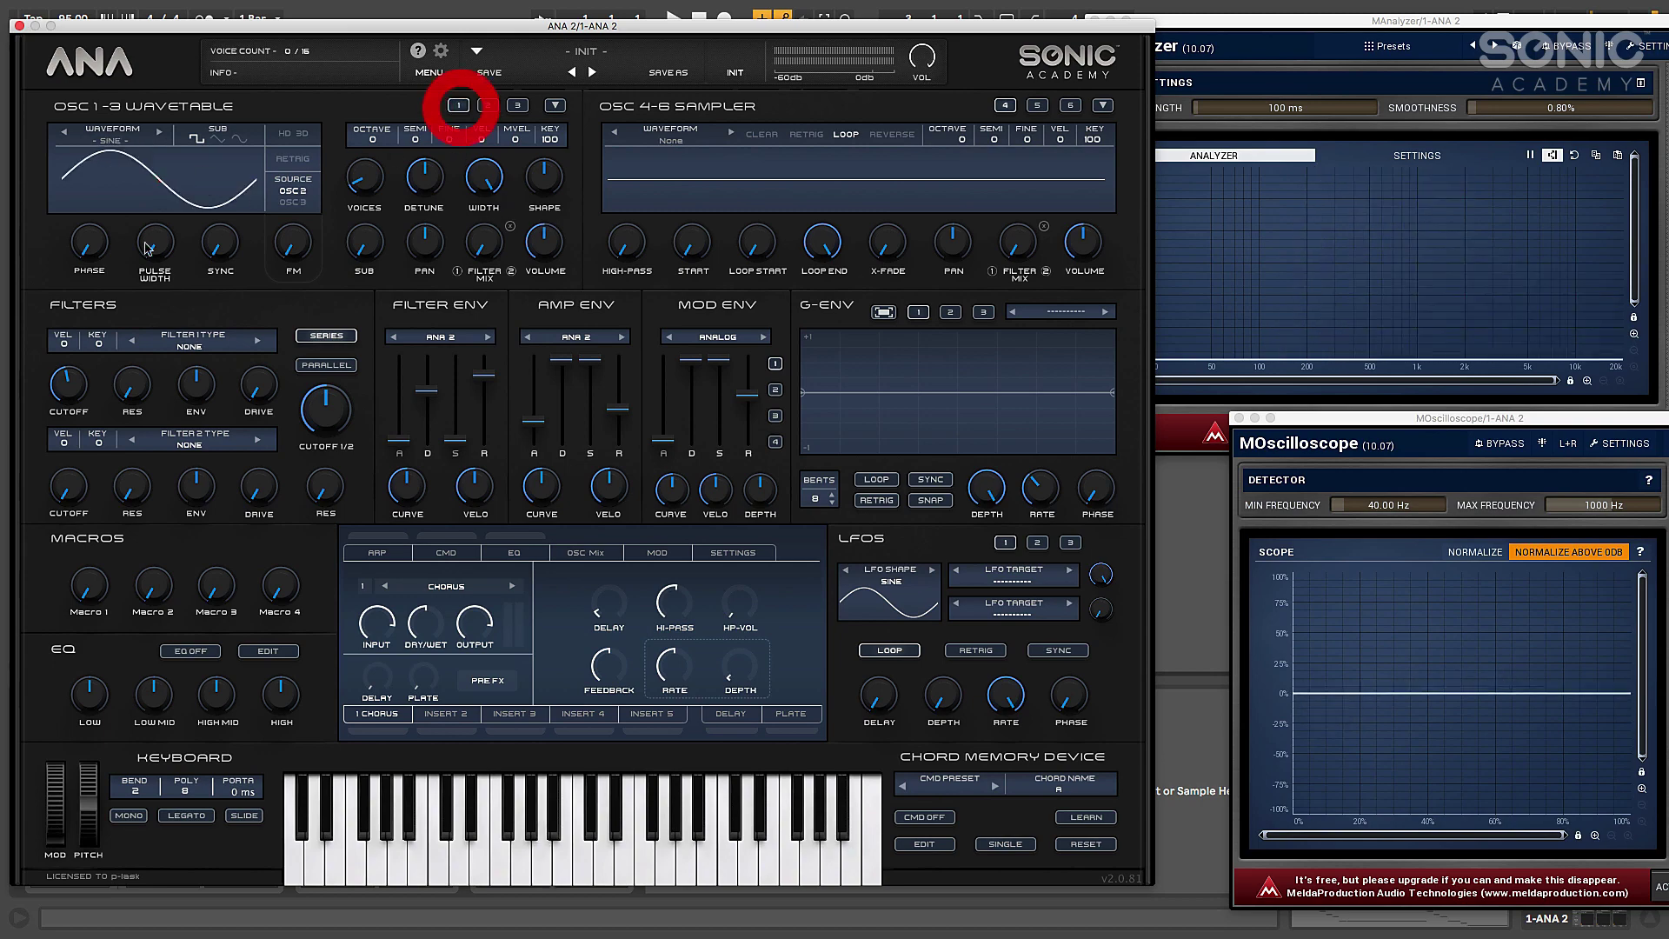
# Step: Mute oscillator 2's volume to -inf dB, then raise oscillator 1's FM amount to 10.85%
pyautogui.click(490, 105)
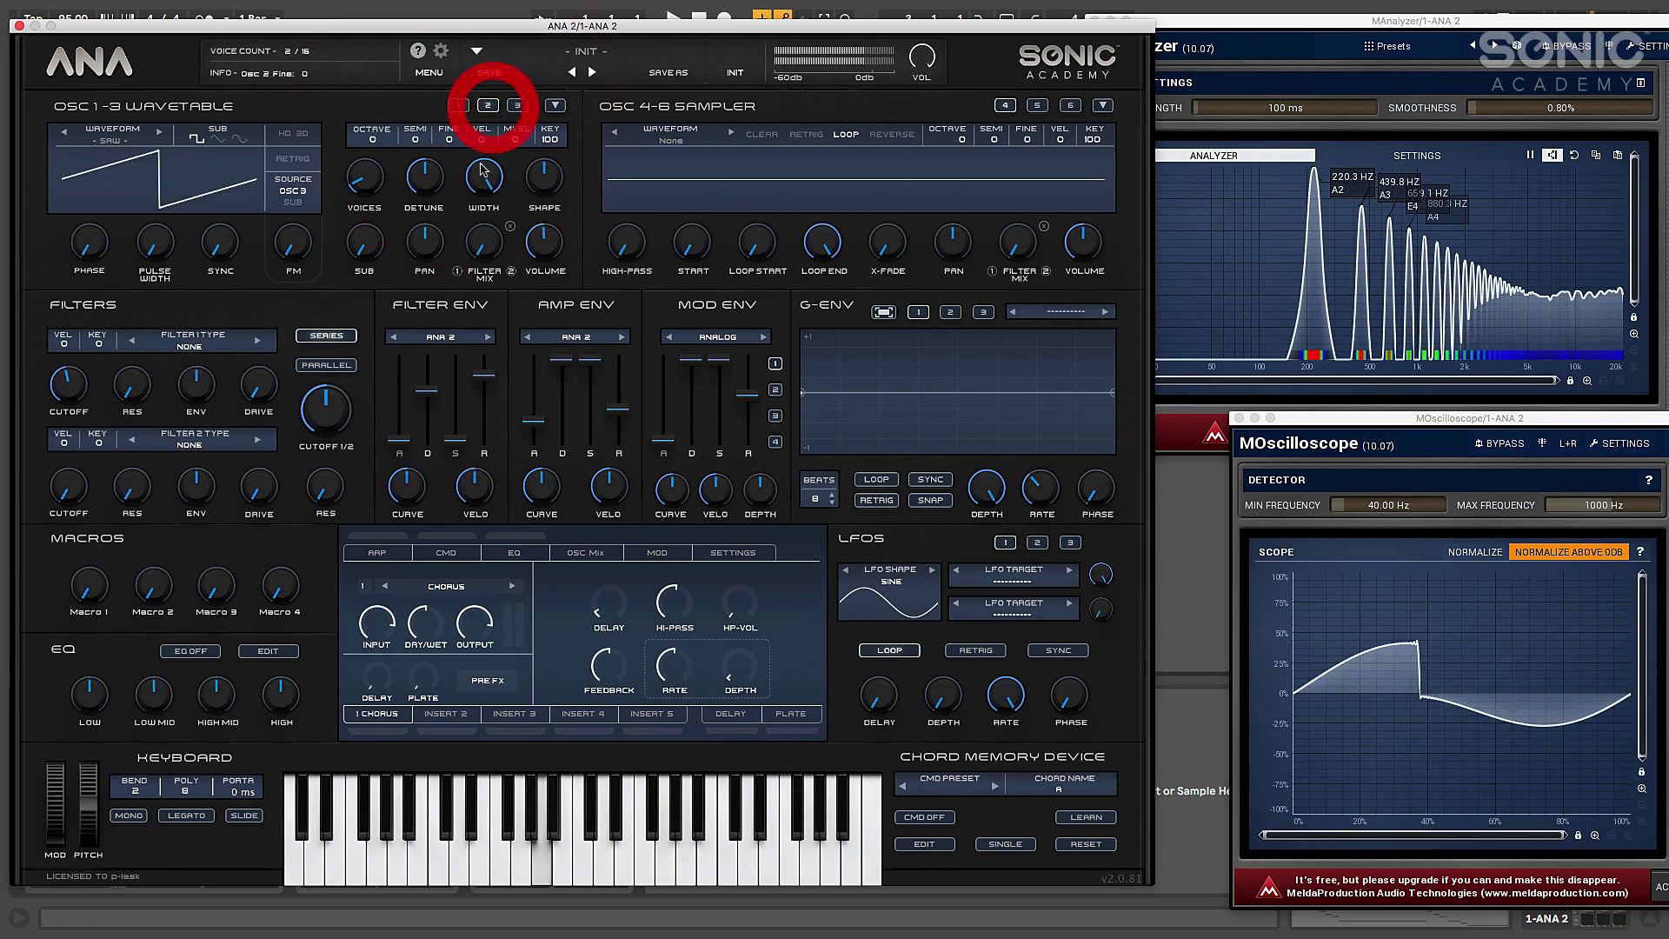
pyautogui.moveTo(540, 239)
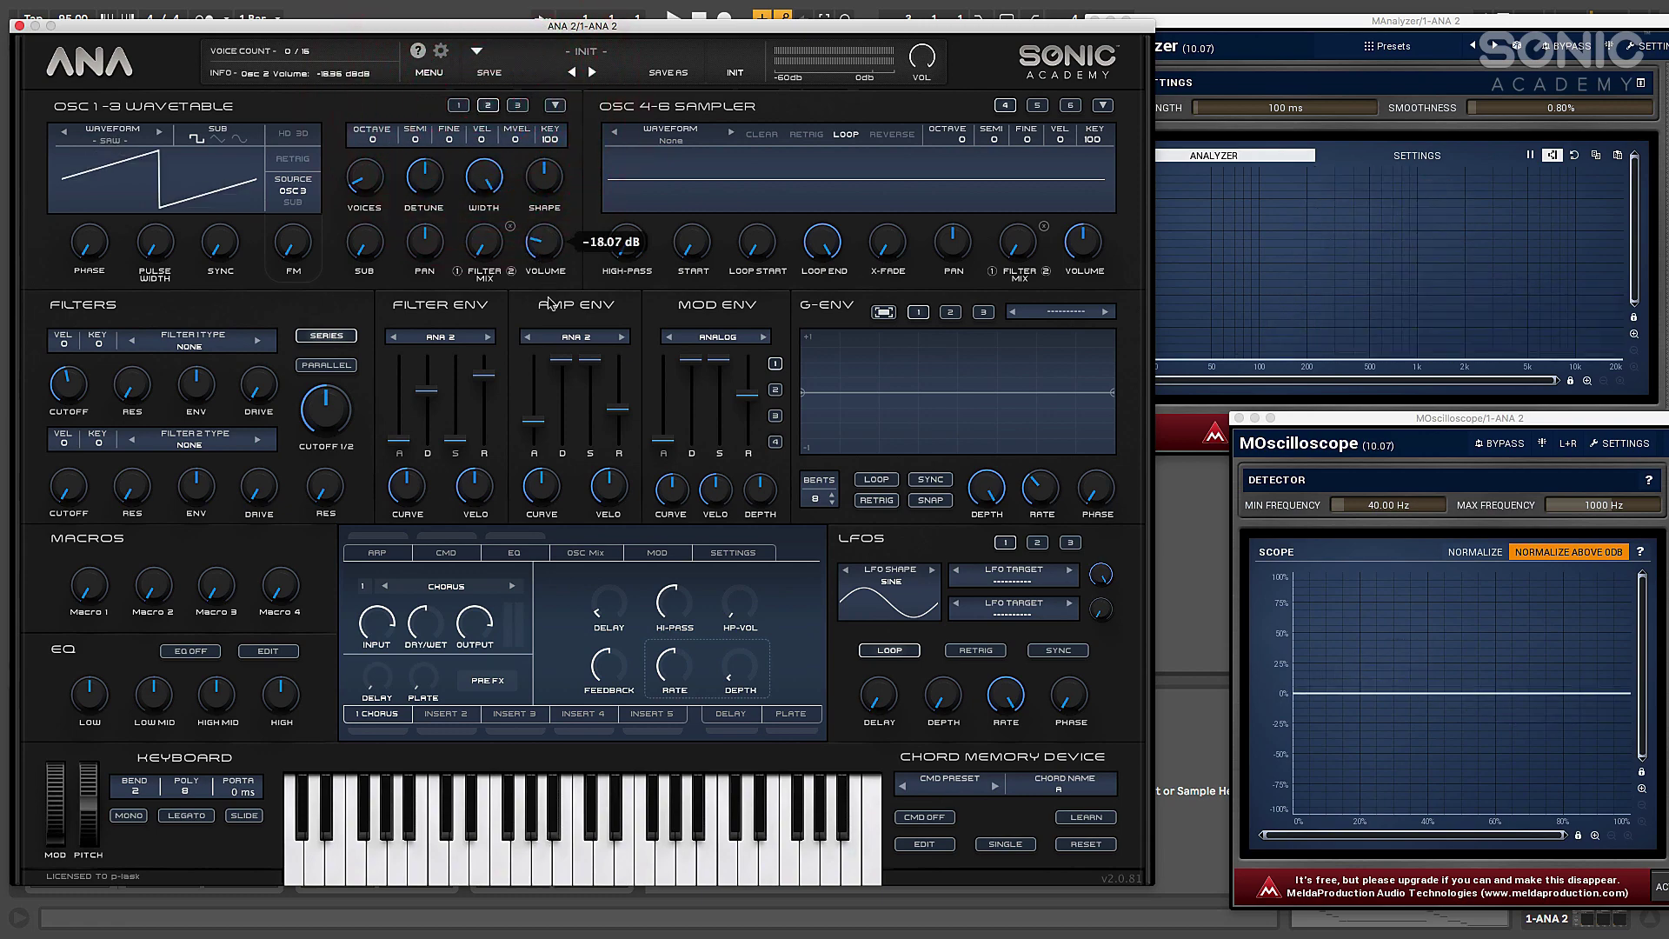
pyautogui.moveTo(549, 302); pyautogui.dragTo(557, 386)
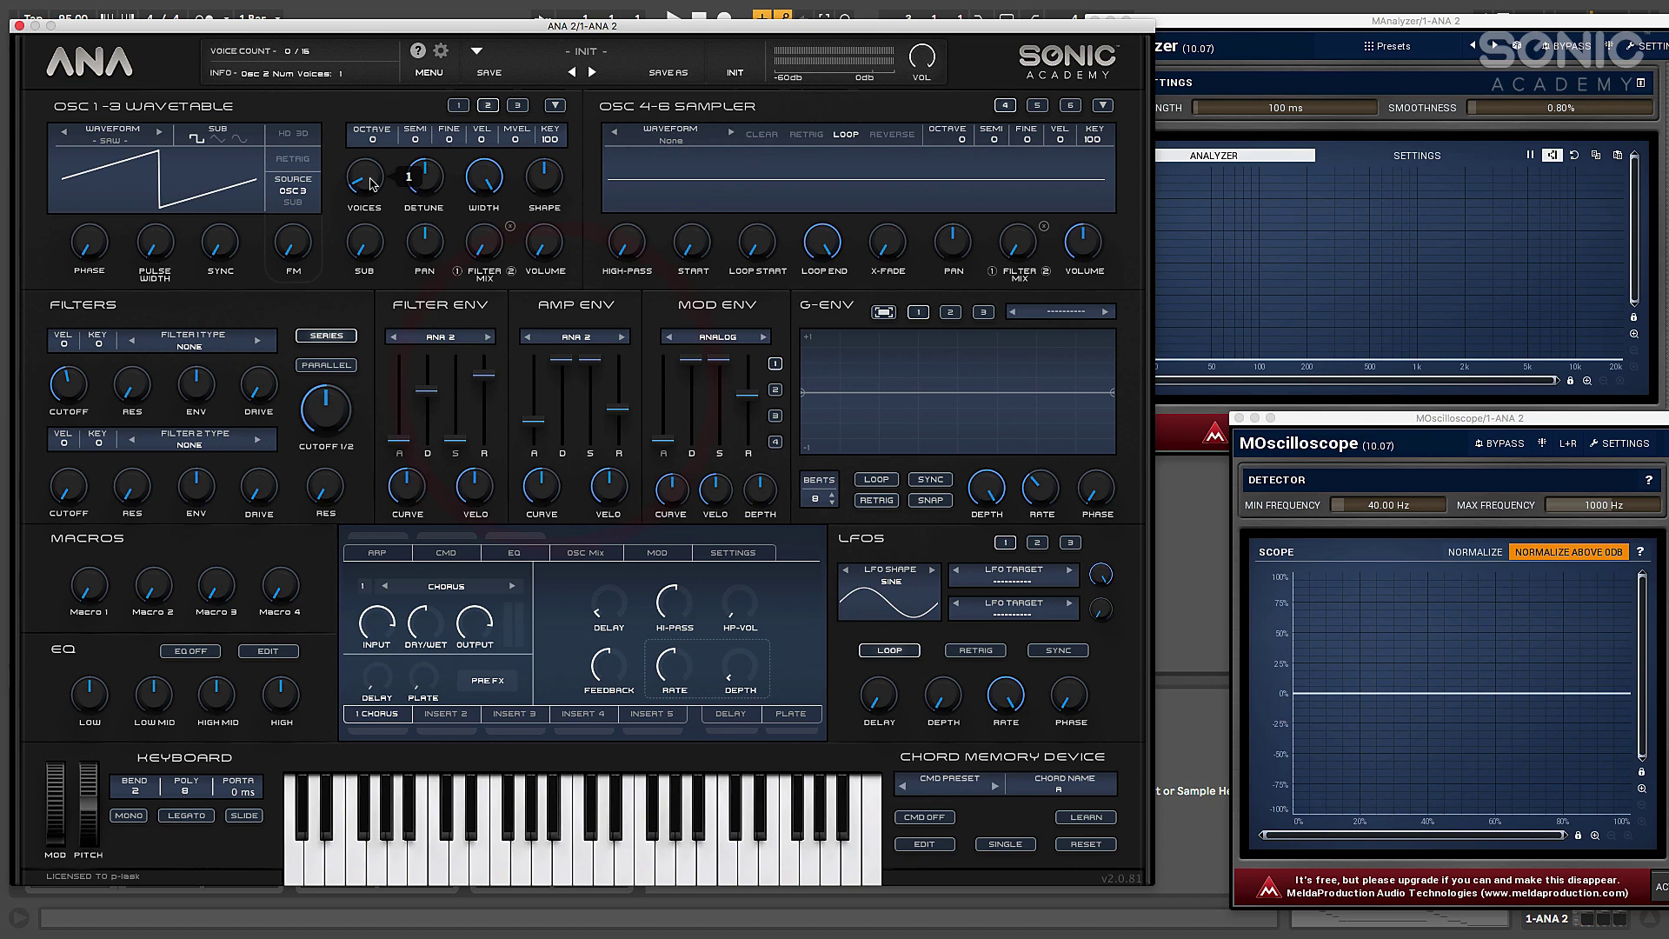
pyautogui.click(370, 179)
pyautogui.moveTo(551, 243); pyautogui.dragTo(551, 316)
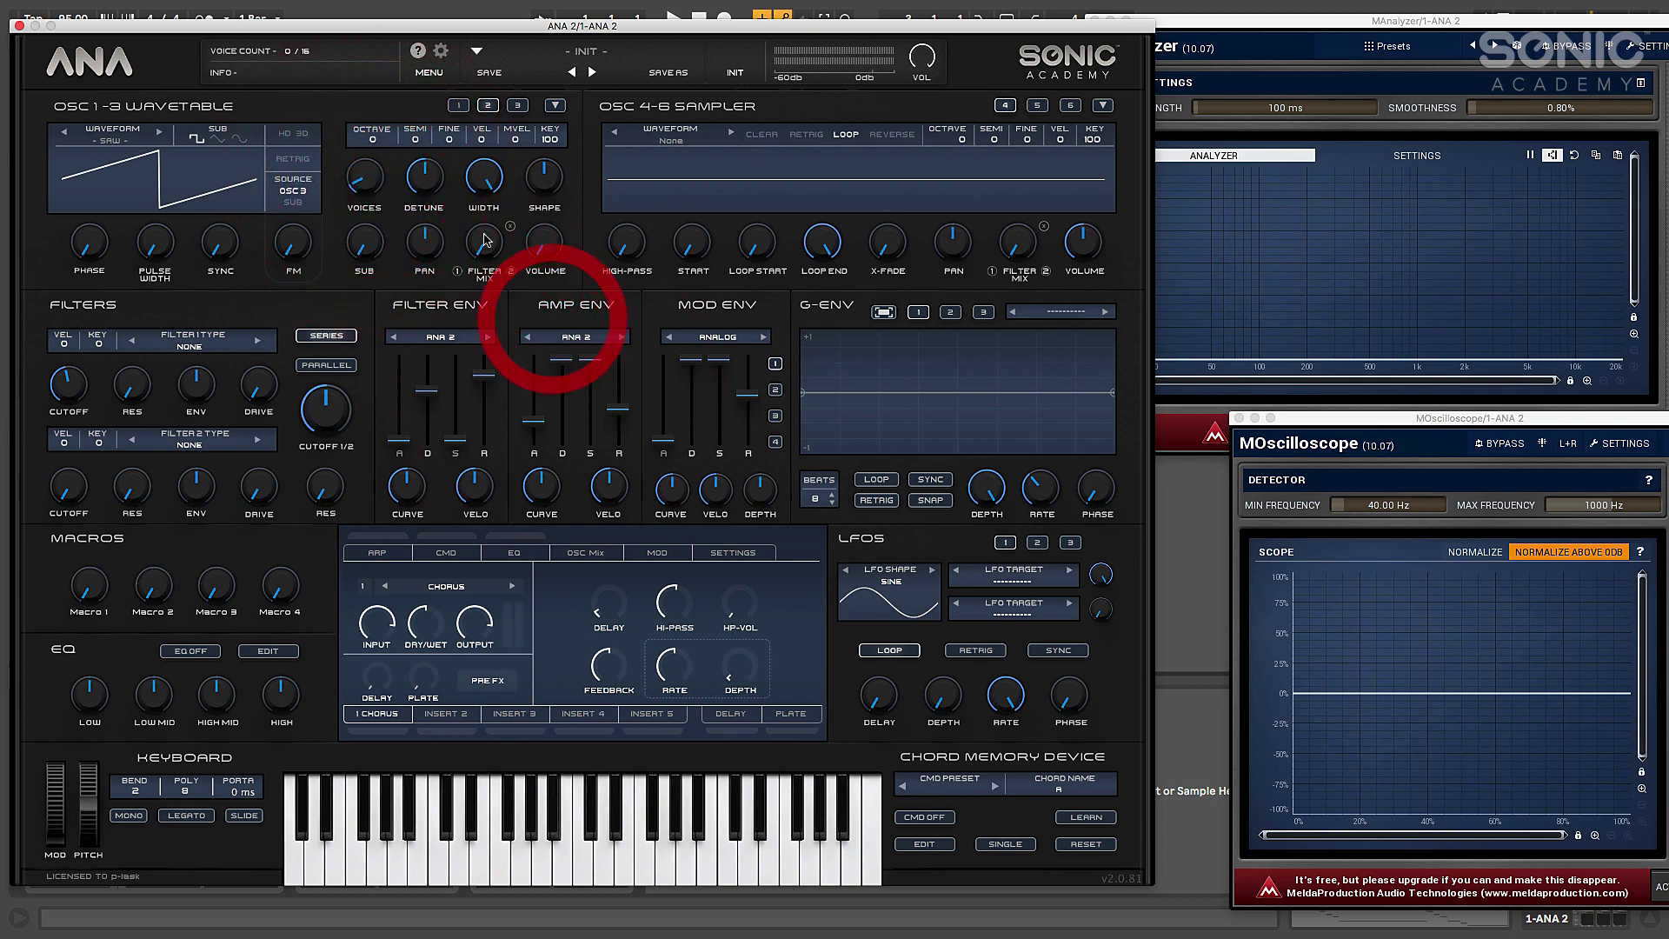
pyautogui.click(539, 245)
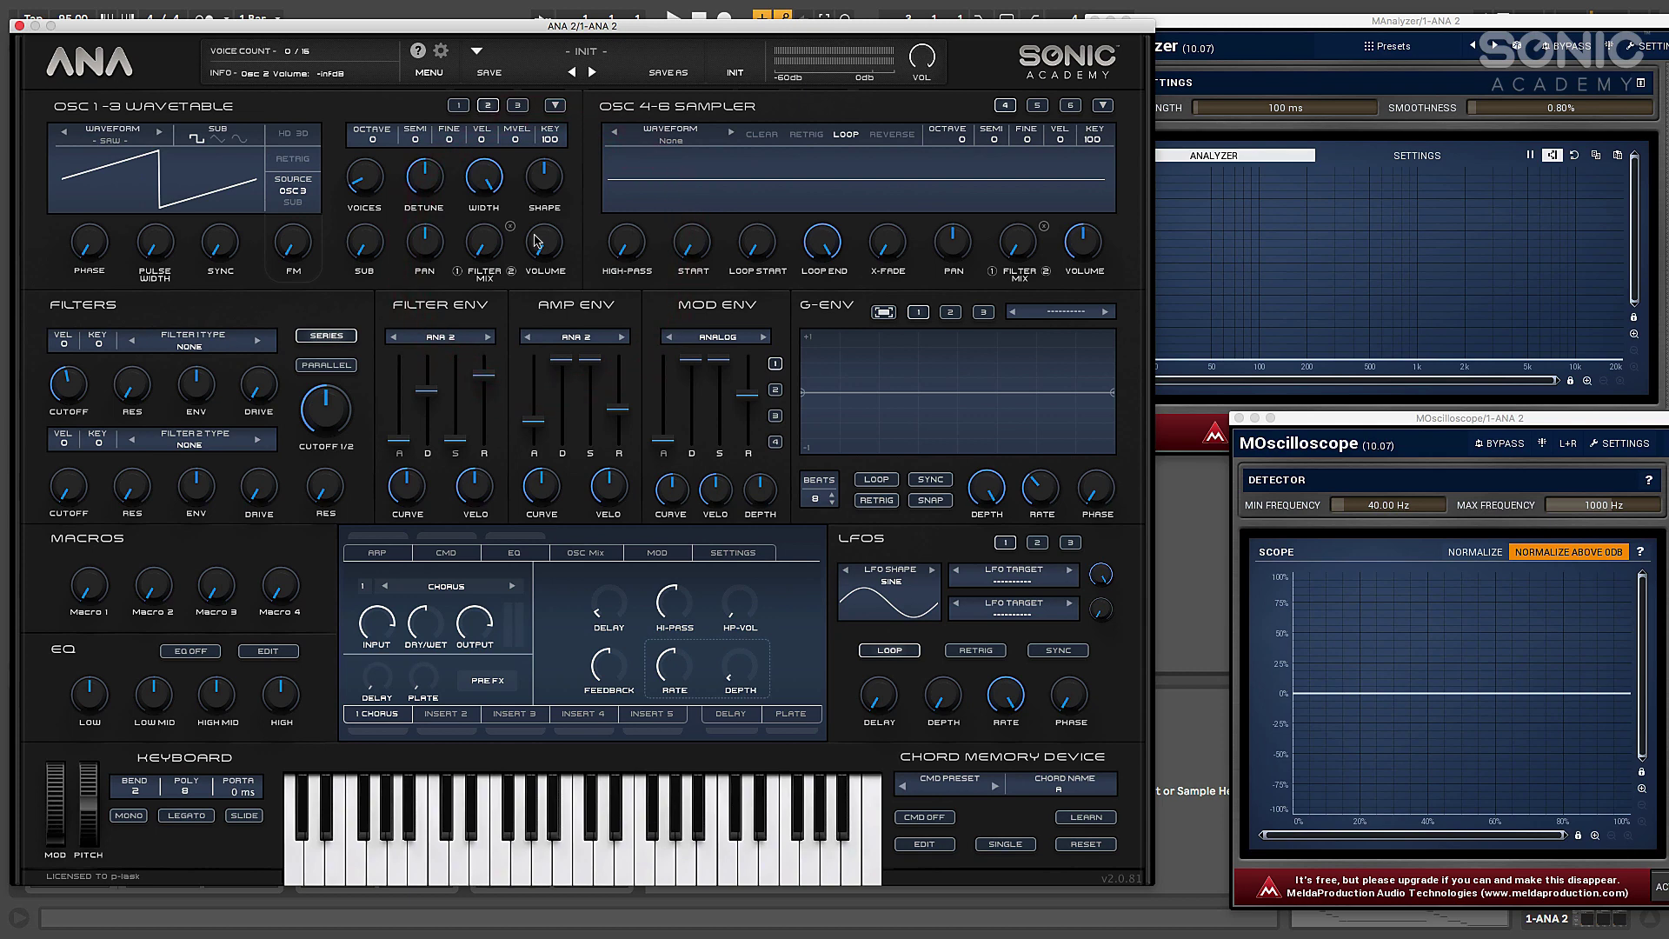
pyautogui.click(458, 105)
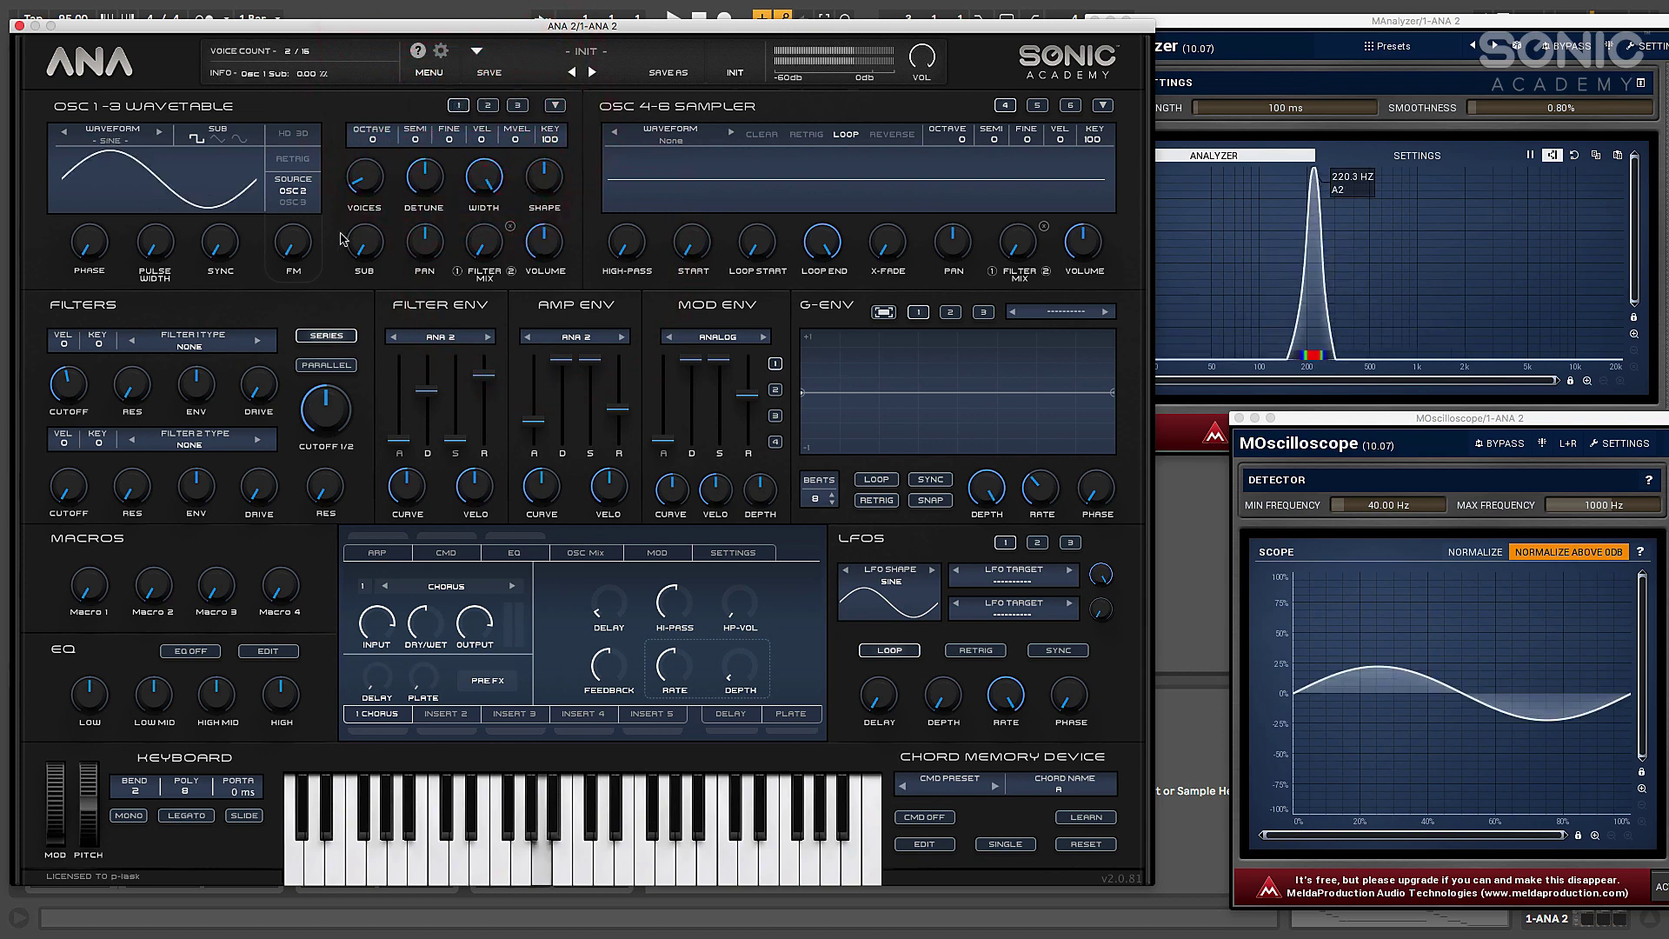
pyautogui.moveTo(295, 250); pyautogui.dragTo(299, 337)
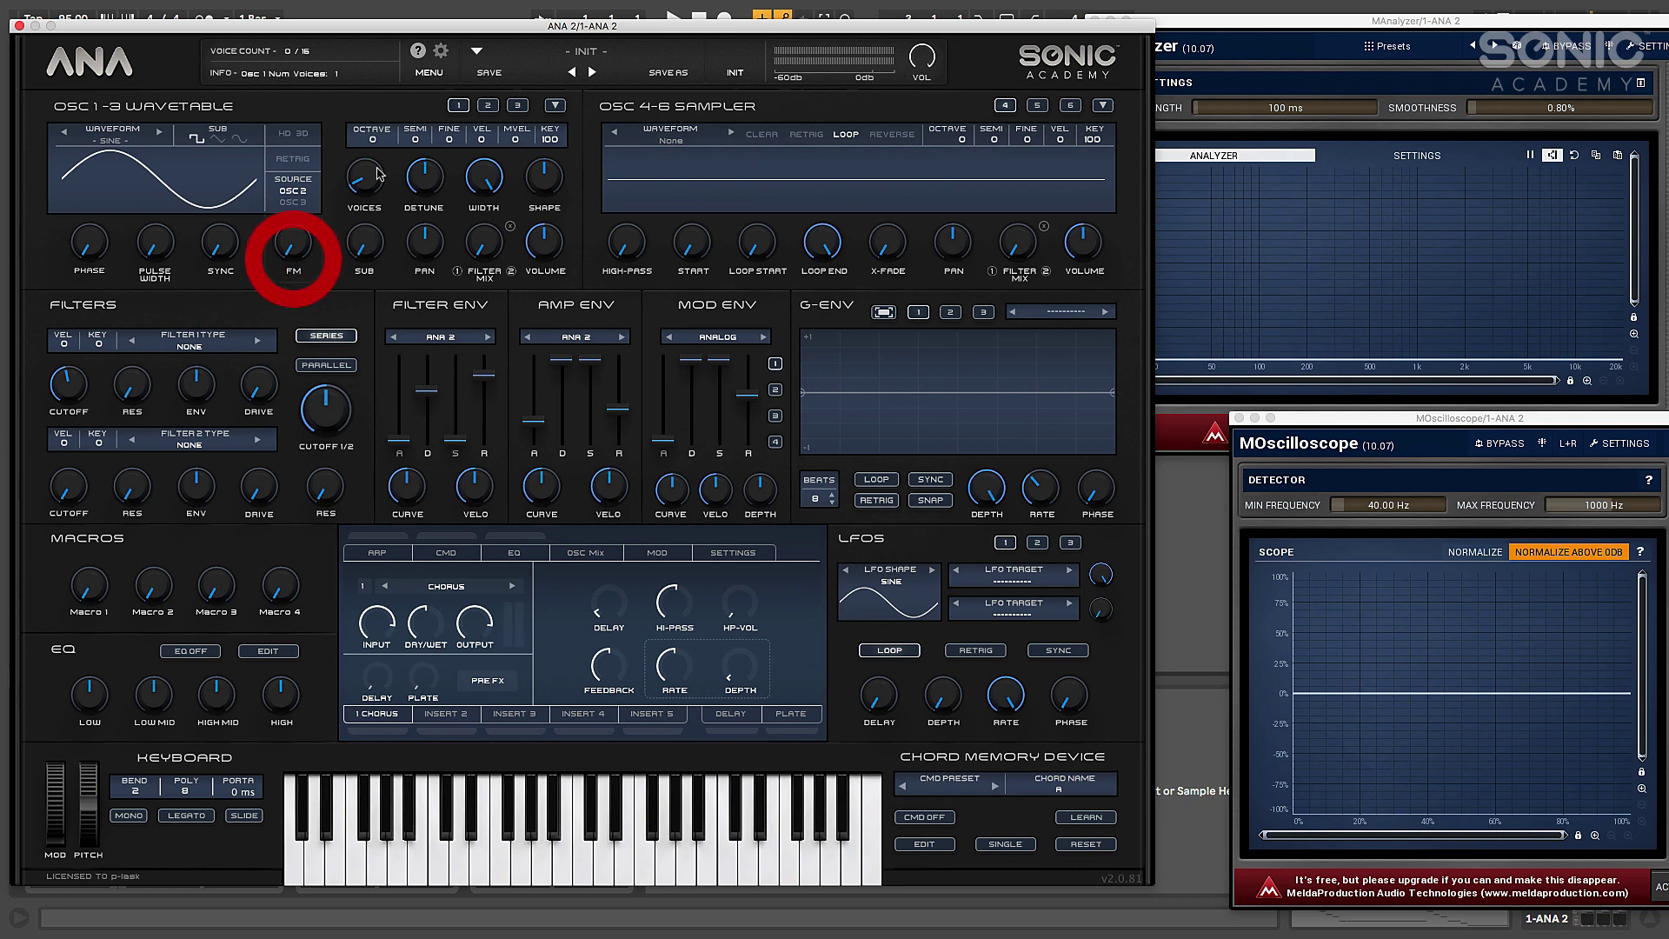
# Step: Switch oscillator 2's waveform from saw to sine and raise oscillator 1's FM amount to about 38.93%
pyautogui.click(487, 105)
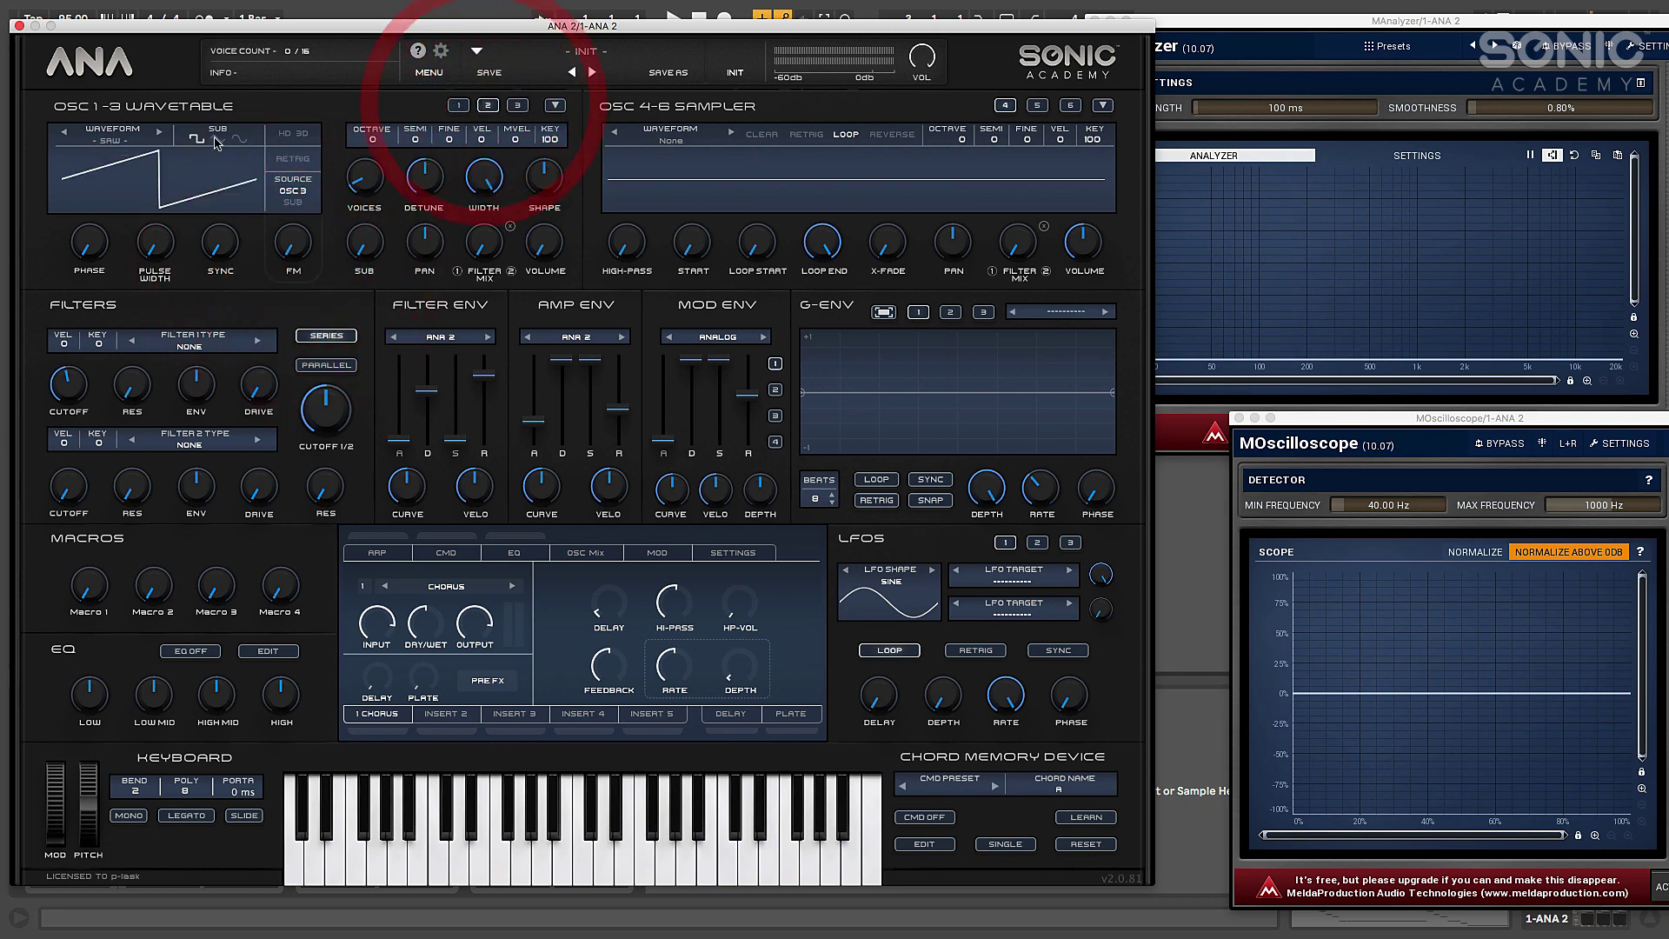
pyautogui.click(159, 133)
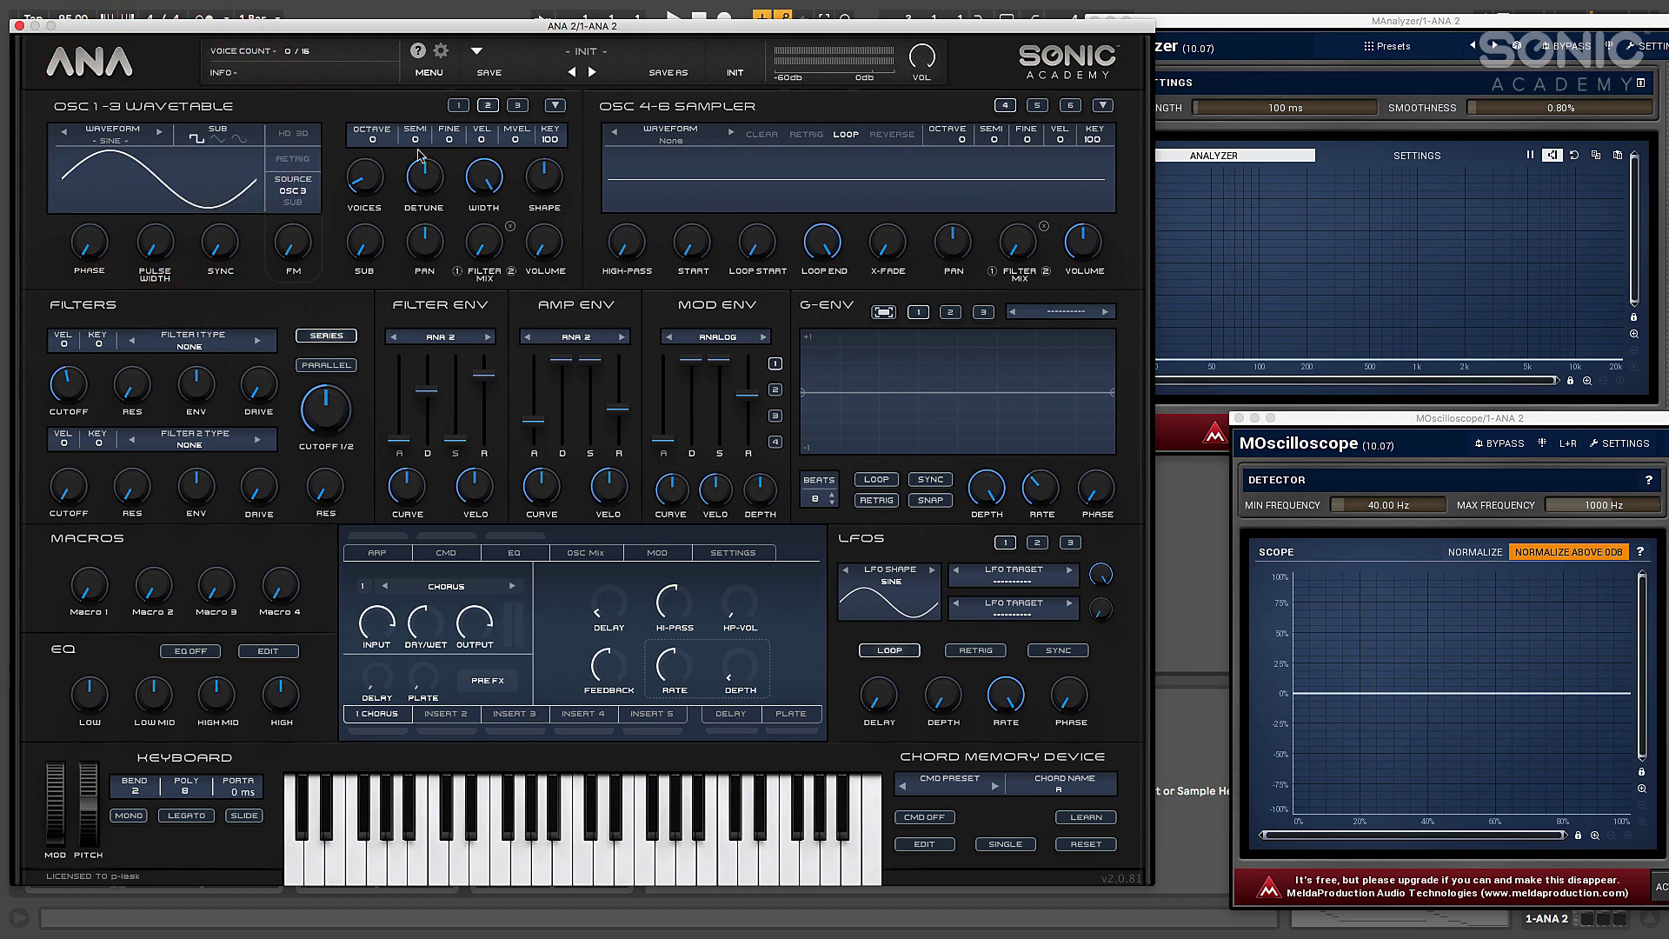
pyautogui.click(458, 105)
pyautogui.moveTo(291, 243)
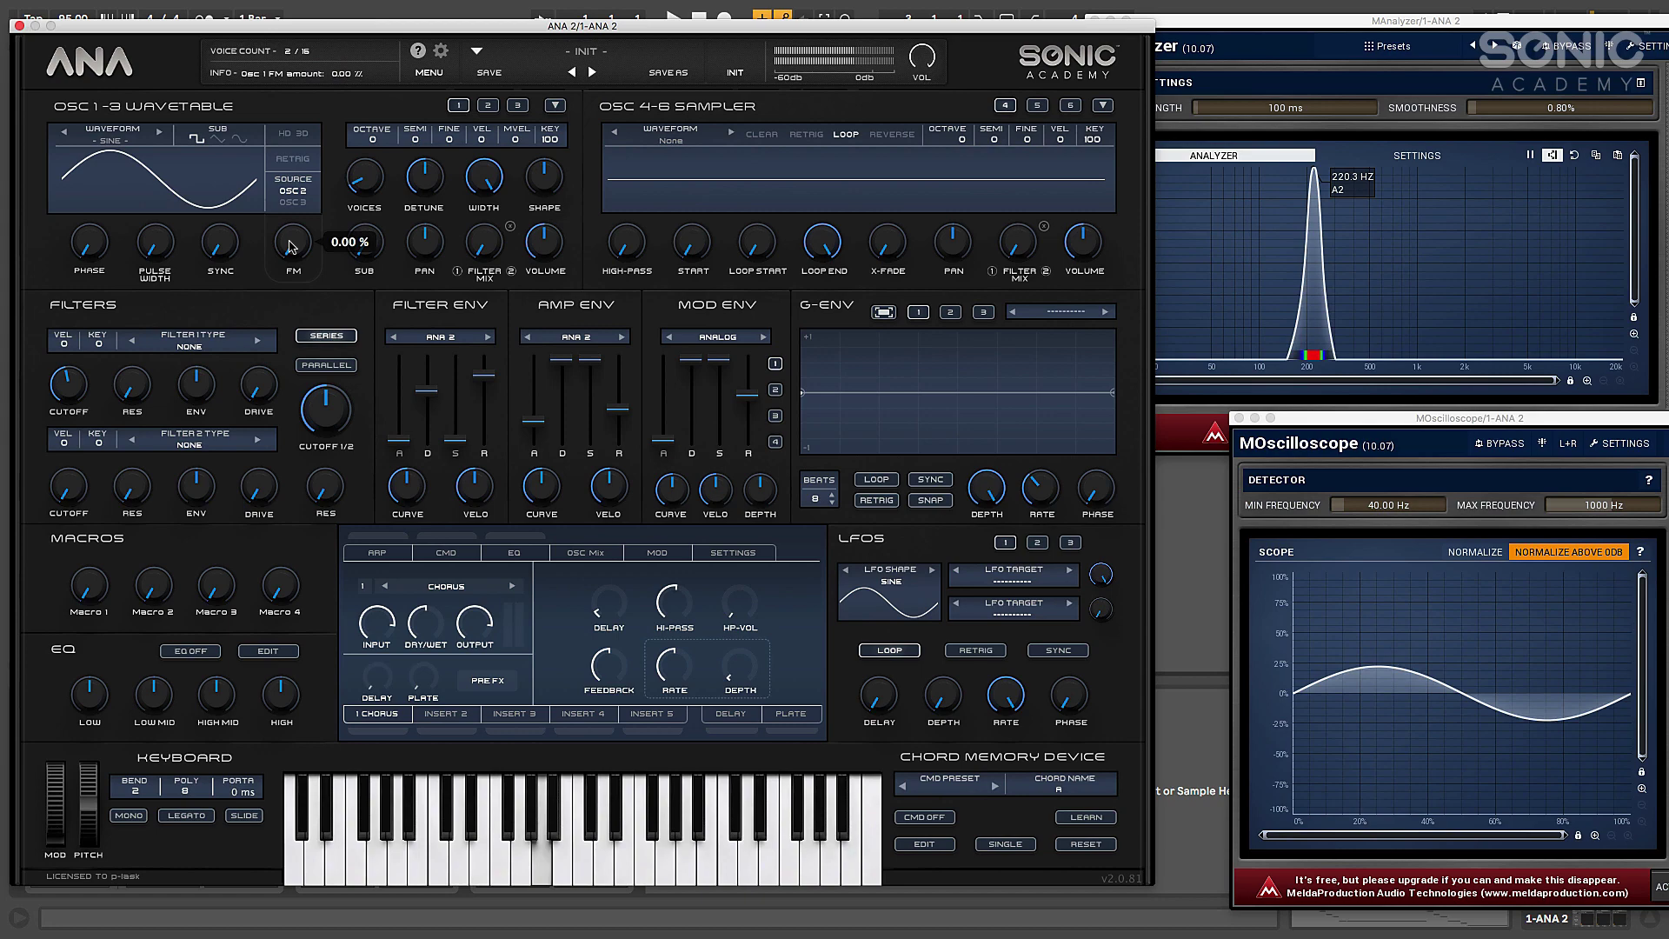
pyautogui.moveTo(291, 243)
pyautogui.mouseDown()
pyautogui.moveTo(310, 94)
pyautogui.moveTo(304, 252)
pyautogui.mouseUp()
pyautogui.click(488, 107)
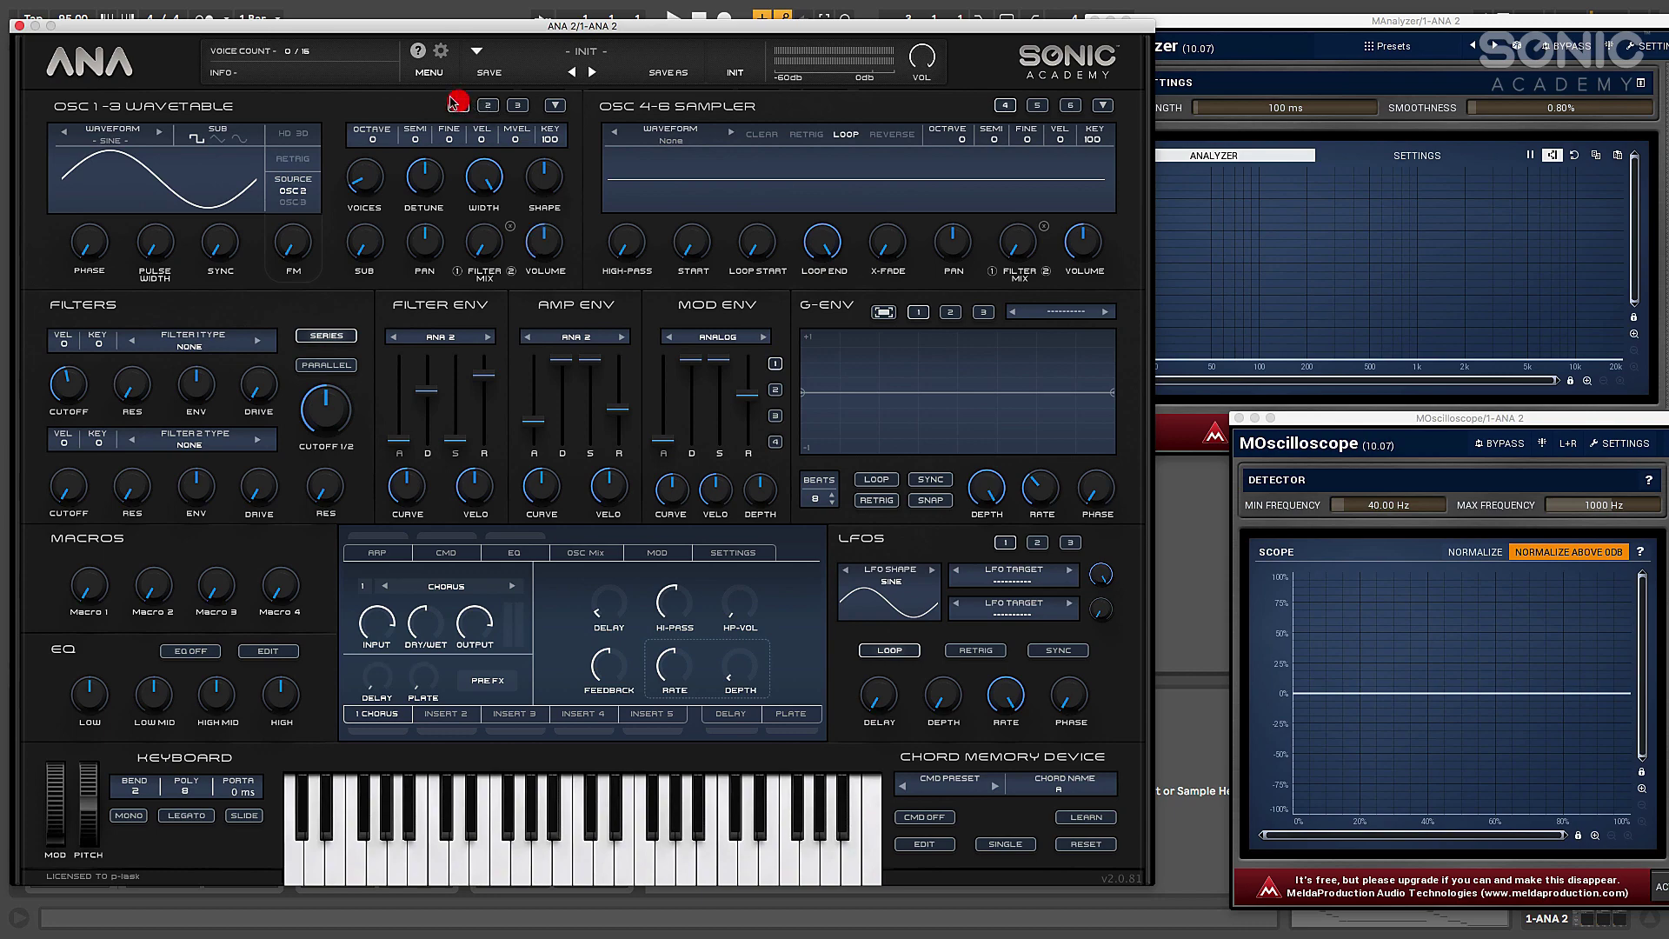
pyautogui.moveTo(298, 234); pyautogui.dragTo(315, 283)
# Step: Turn up oscillator 1's FM amount and toggle its retrigger setting
pyautogui.moveTo(591, 31); pyautogui.dragTo(586, 27)
pyautogui.click(587, 26)
pyautogui.click(587, 25)
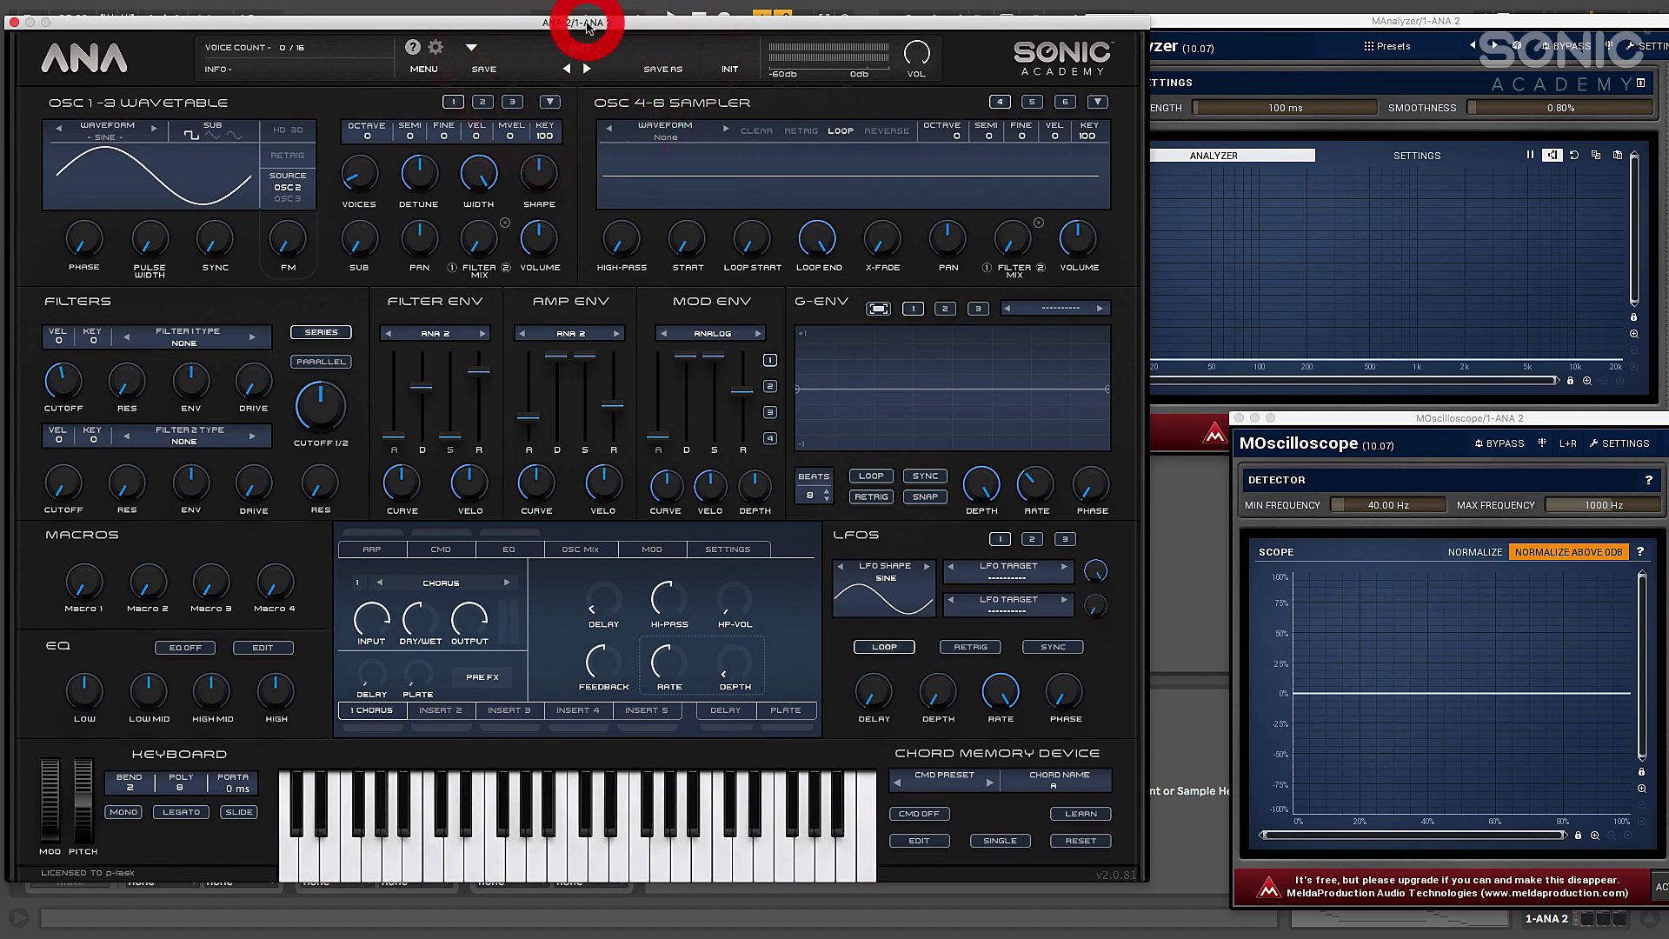
pyautogui.click(478, 104)
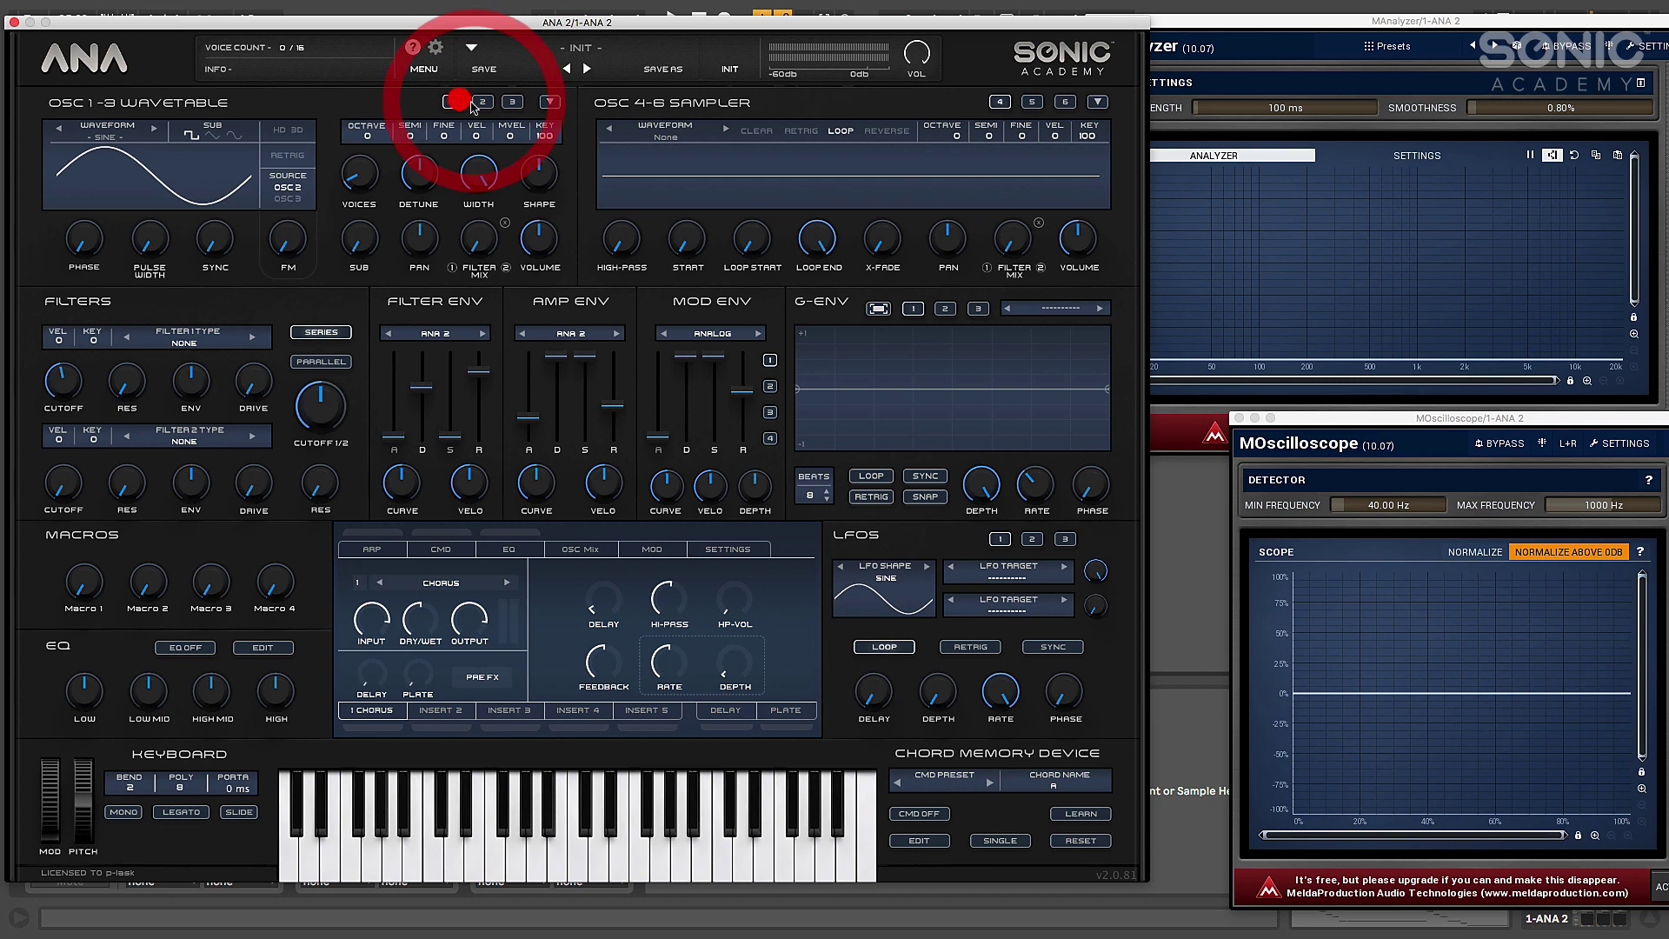
pyautogui.click(455, 103)
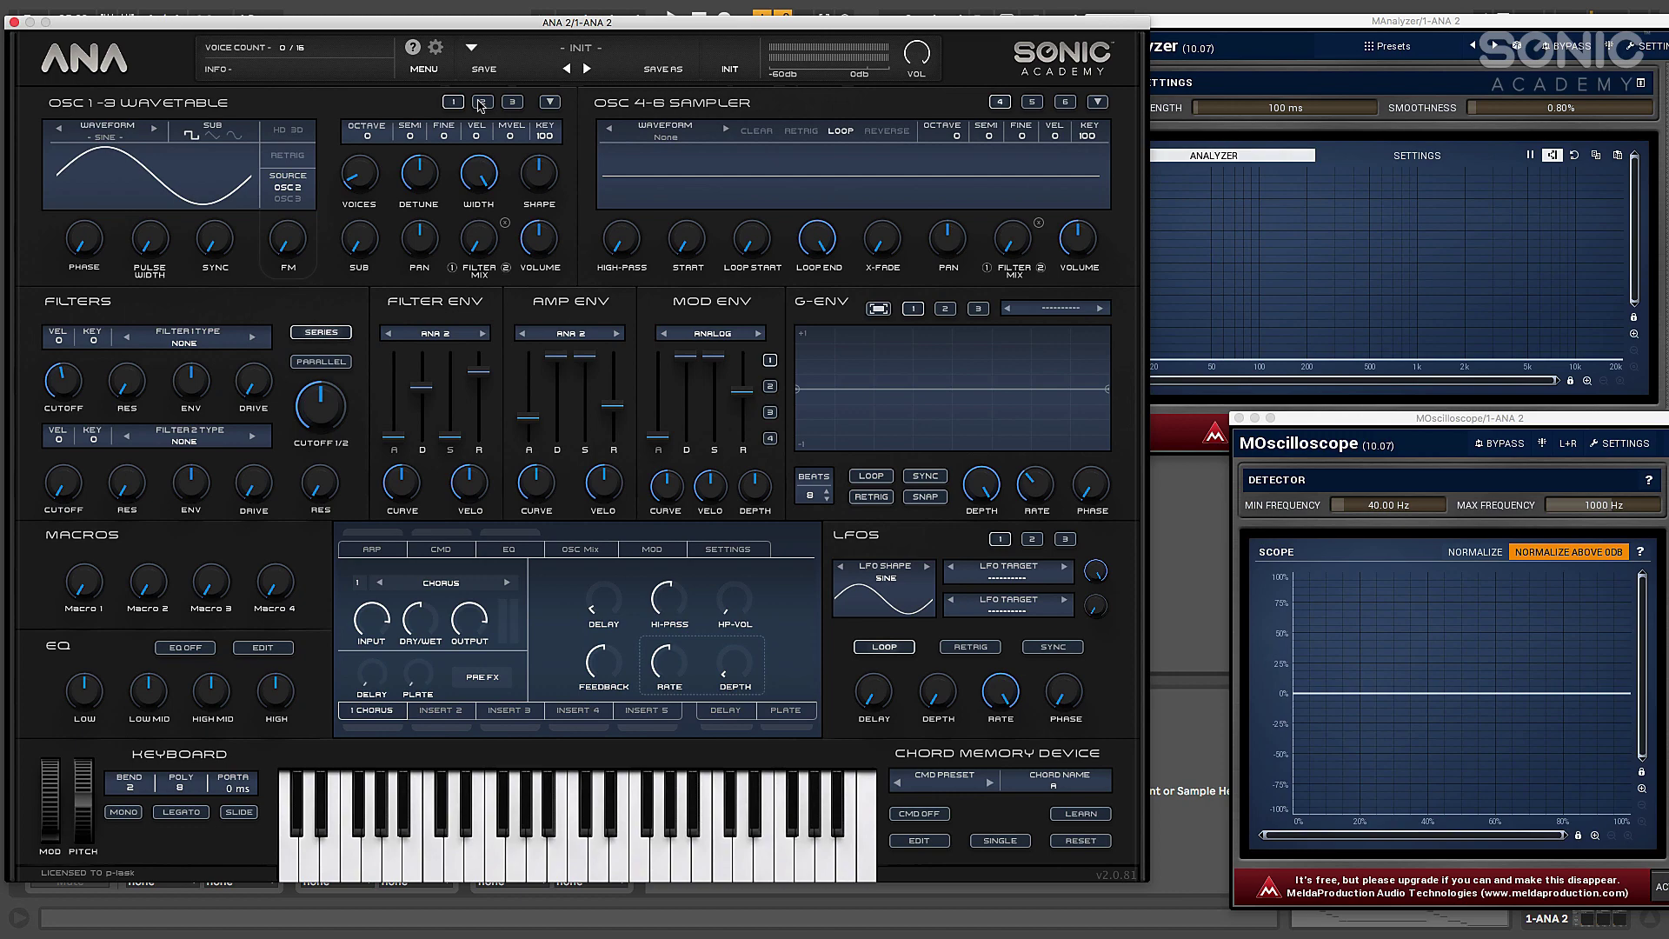
pyautogui.moveTo(274, 247); pyautogui.dragTo(277, 217)
pyautogui.click(283, 158)
# Step: Lower oscillator 1 by one octave and raise its FM amount to 59.75%
pyautogui.click(452, 103)
pyautogui.moveTo(368, 157); pyautogui.dragTo(370, 156)
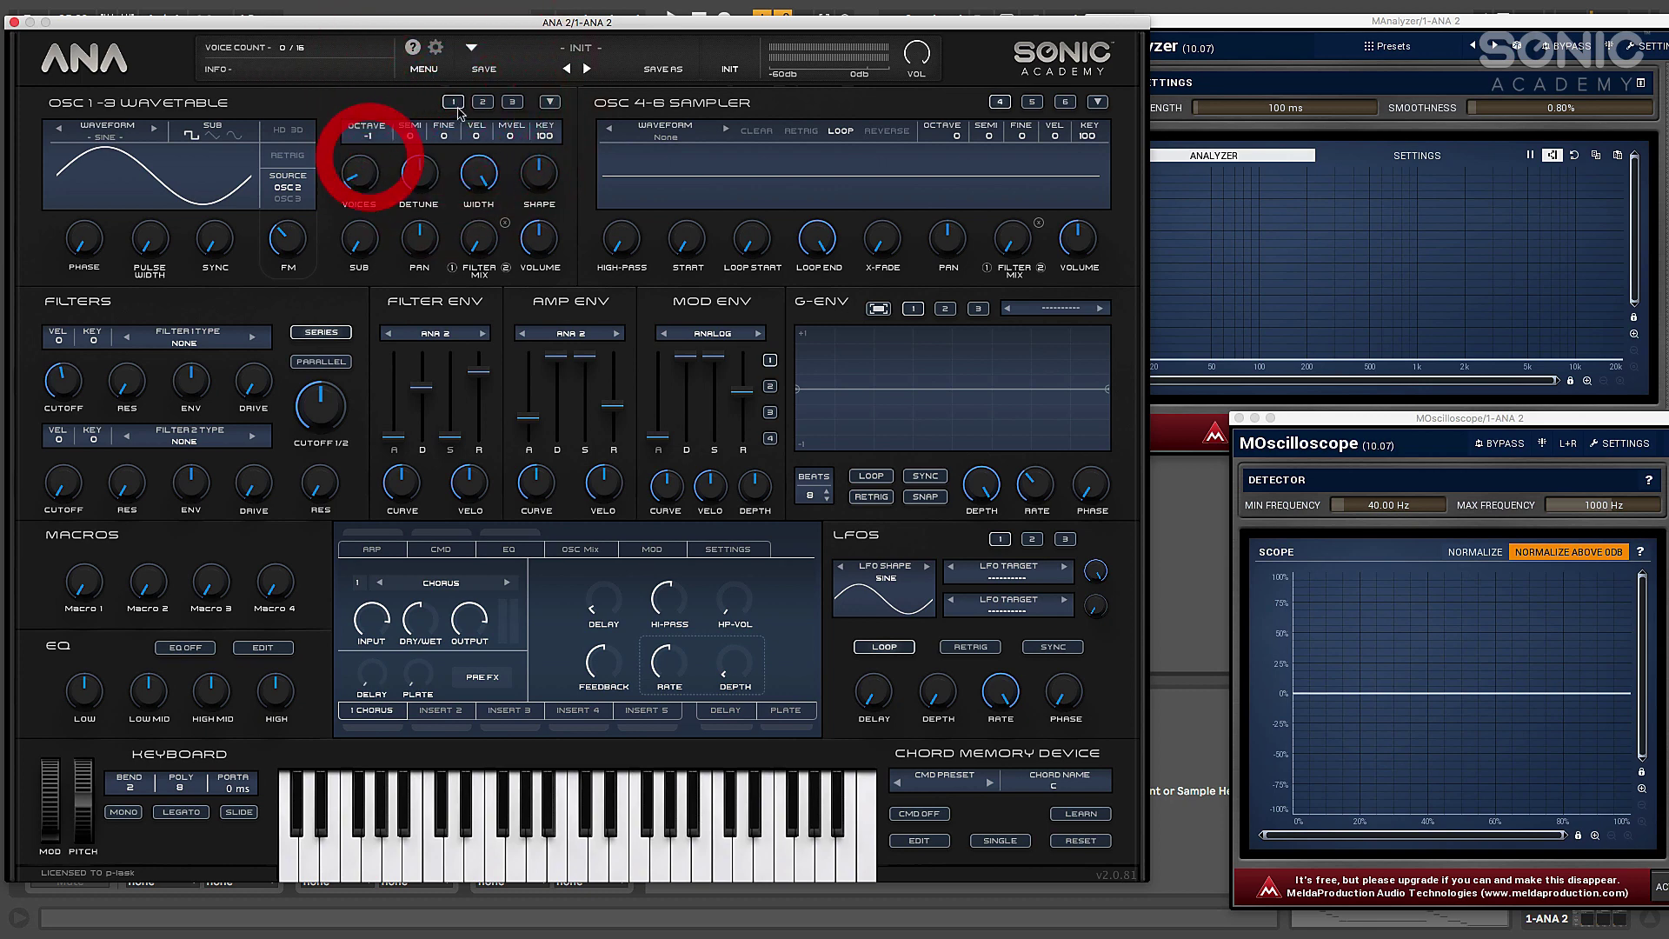
pyautogui.click(476, 103)
pyautogui.click(457, 103)
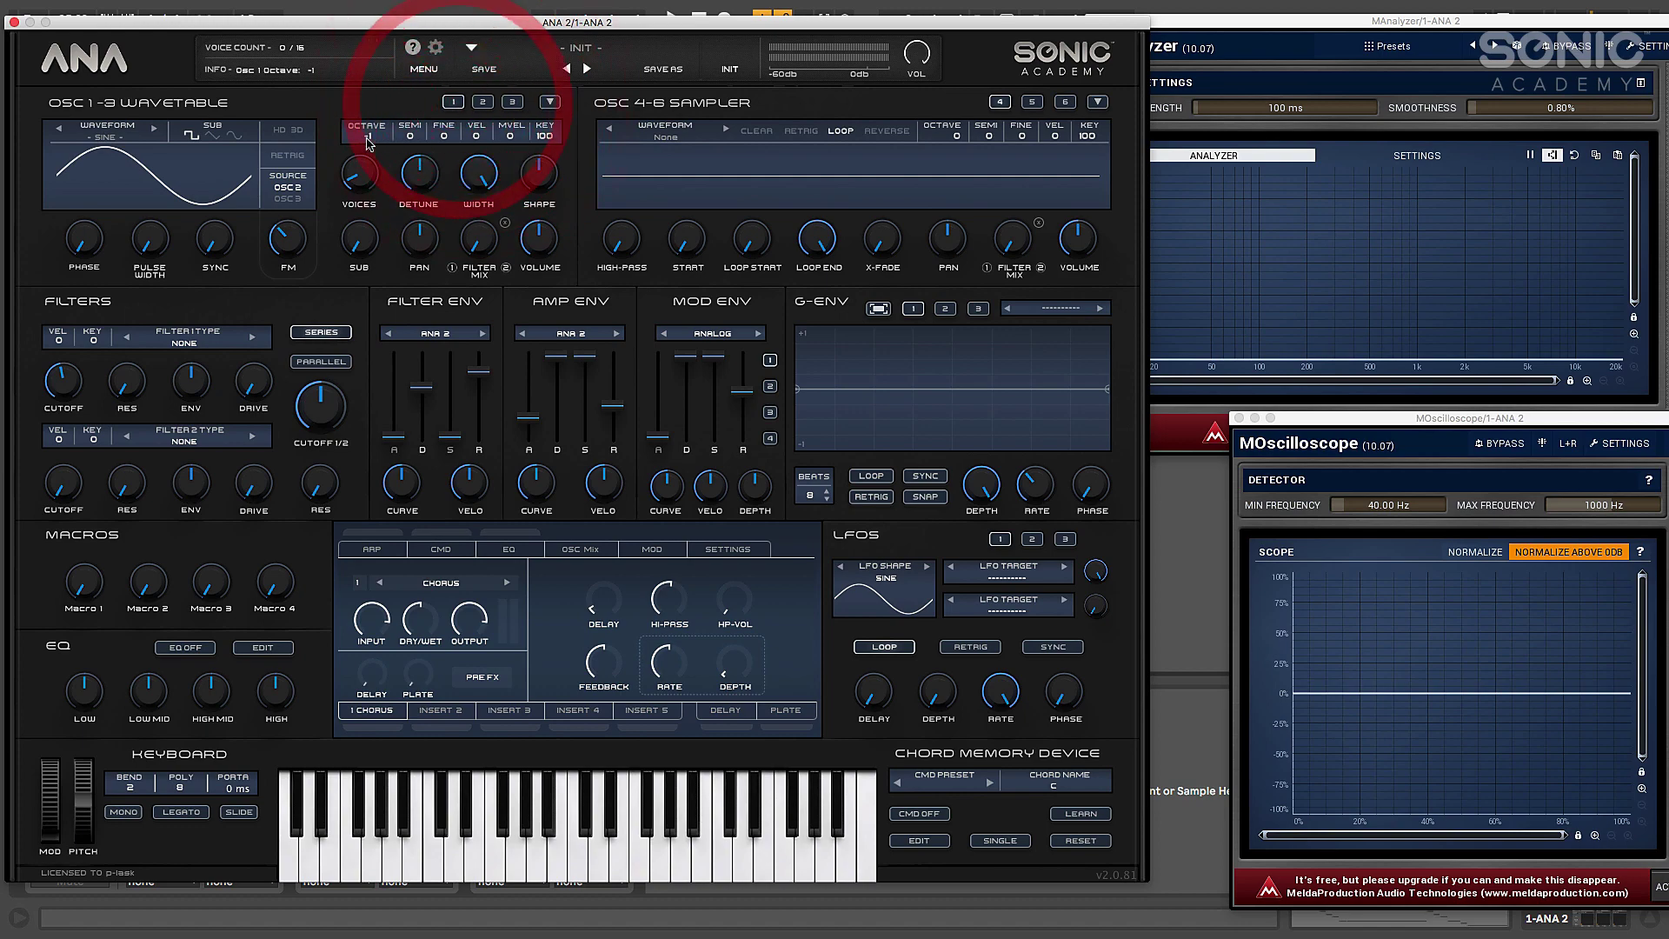
pyautogui.click(481, 103)
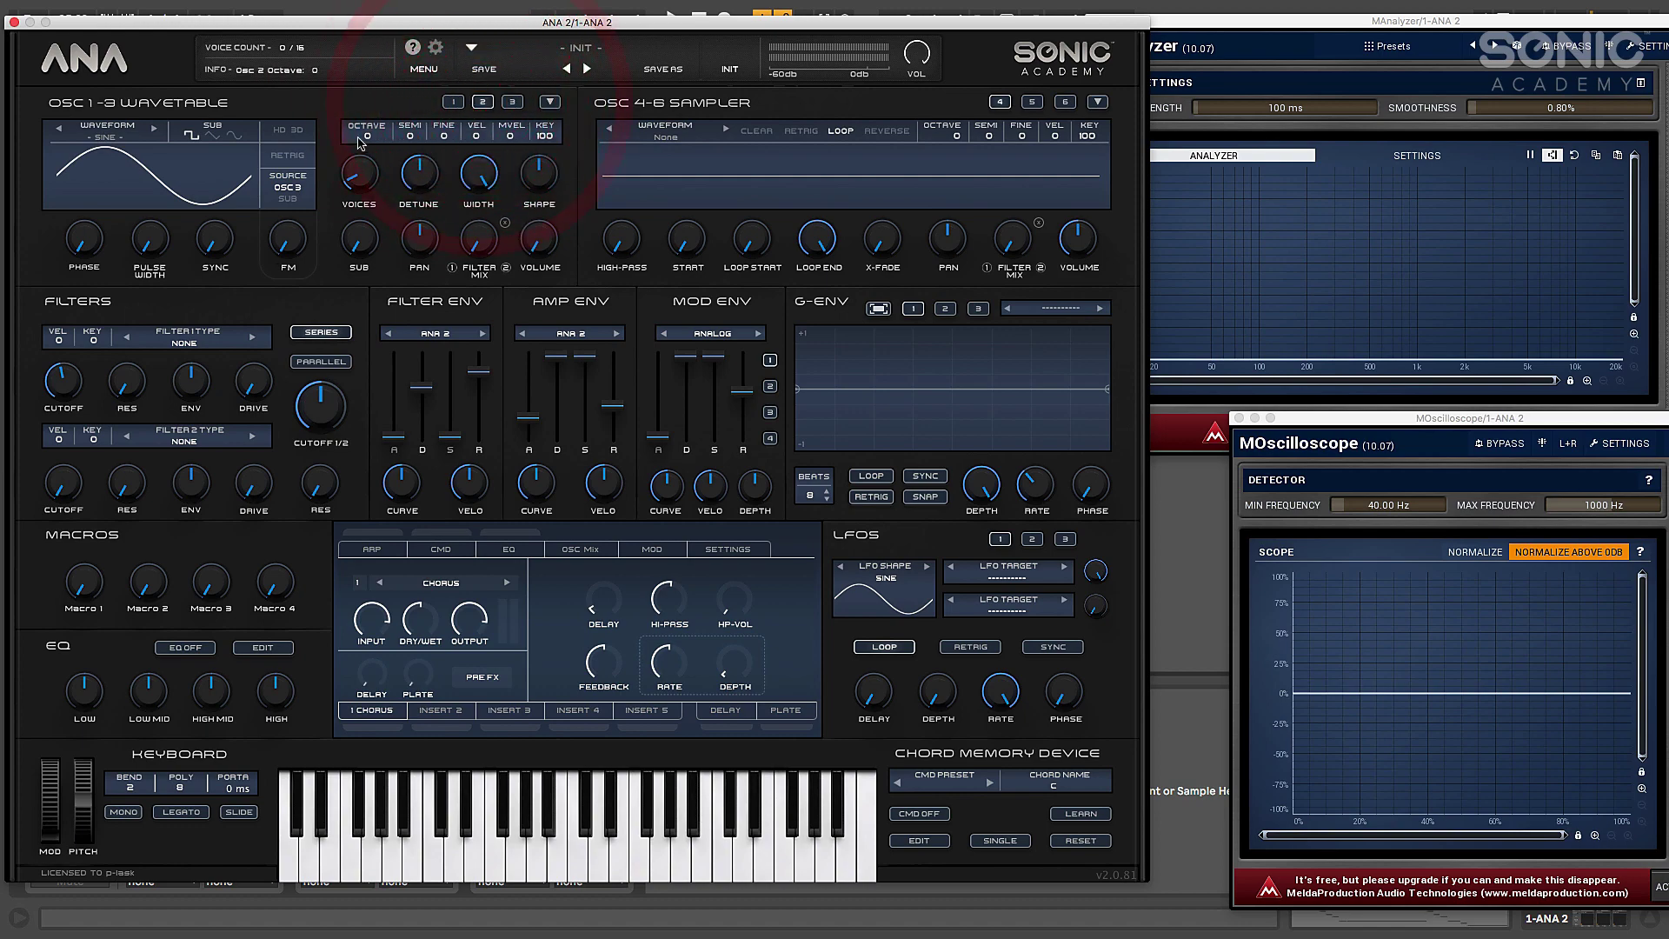
pyautogui.click(449, 105)
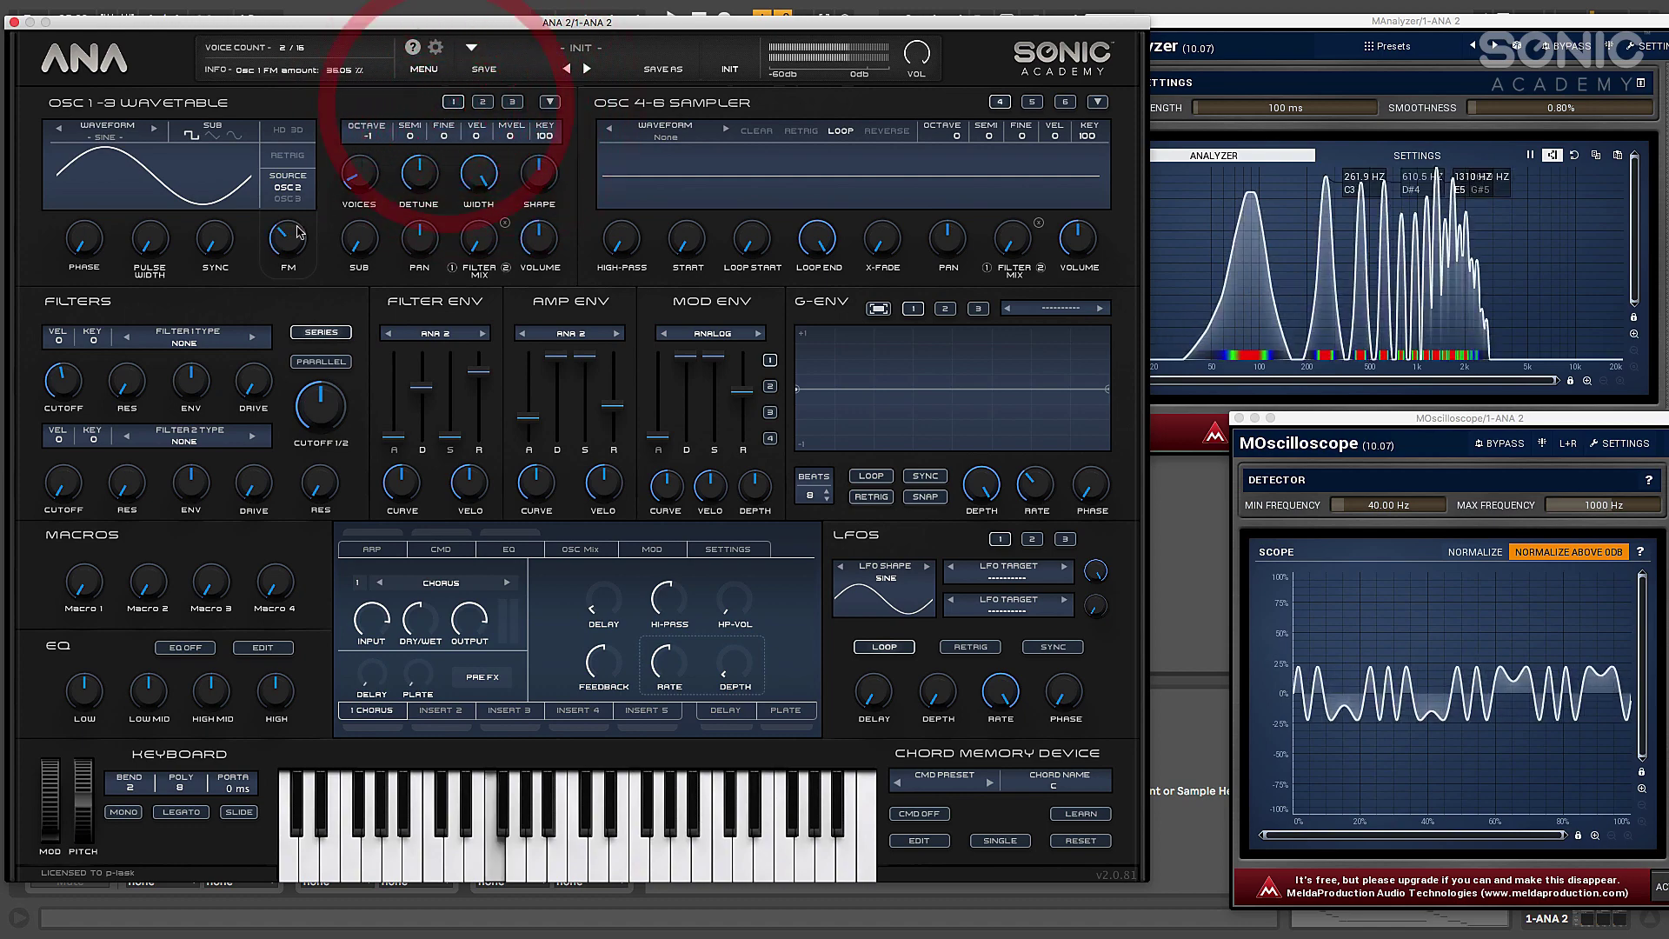
pyautogui.moveTo(297, 242)
pyautogui.mouseDown()
pyautogui.moveTo(298, 180)
pyautogui.moveTo(310, 294)
pyautogui.moveTo(303, 239)
pyautogui.moveTo(305, 261)
pyautogui.mouseUp()
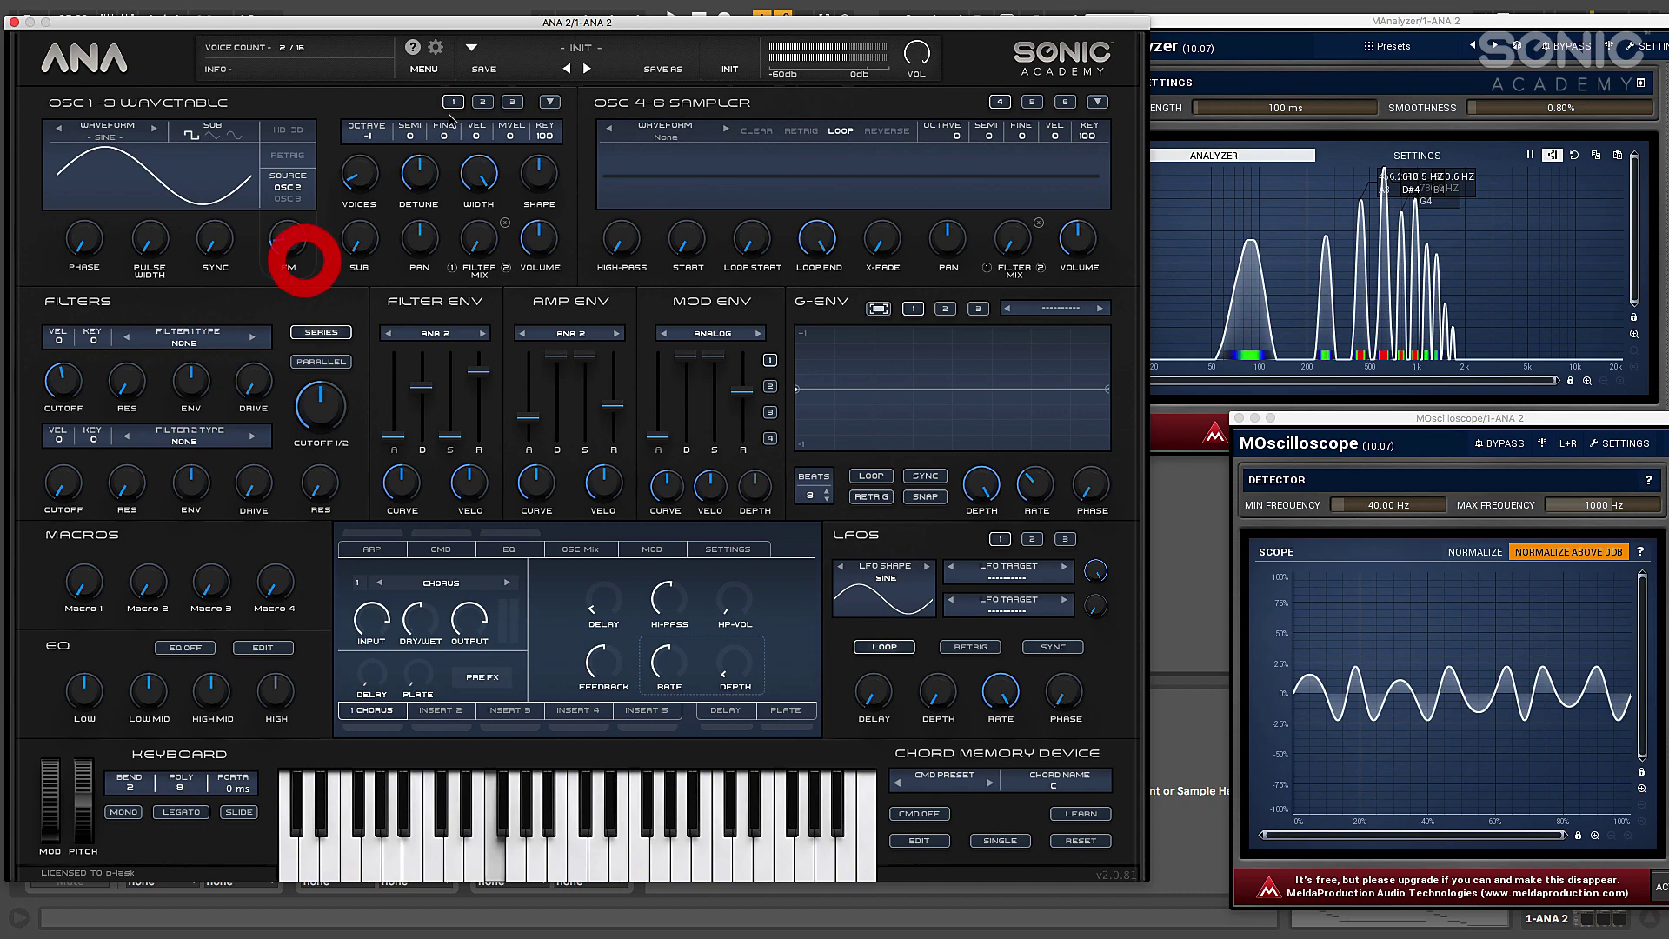
# Step: Raise oscillator 2's pitch to 7 semitones and set oscillator 1's FM amount to about 30 %
pyautogui.click(482, 101)
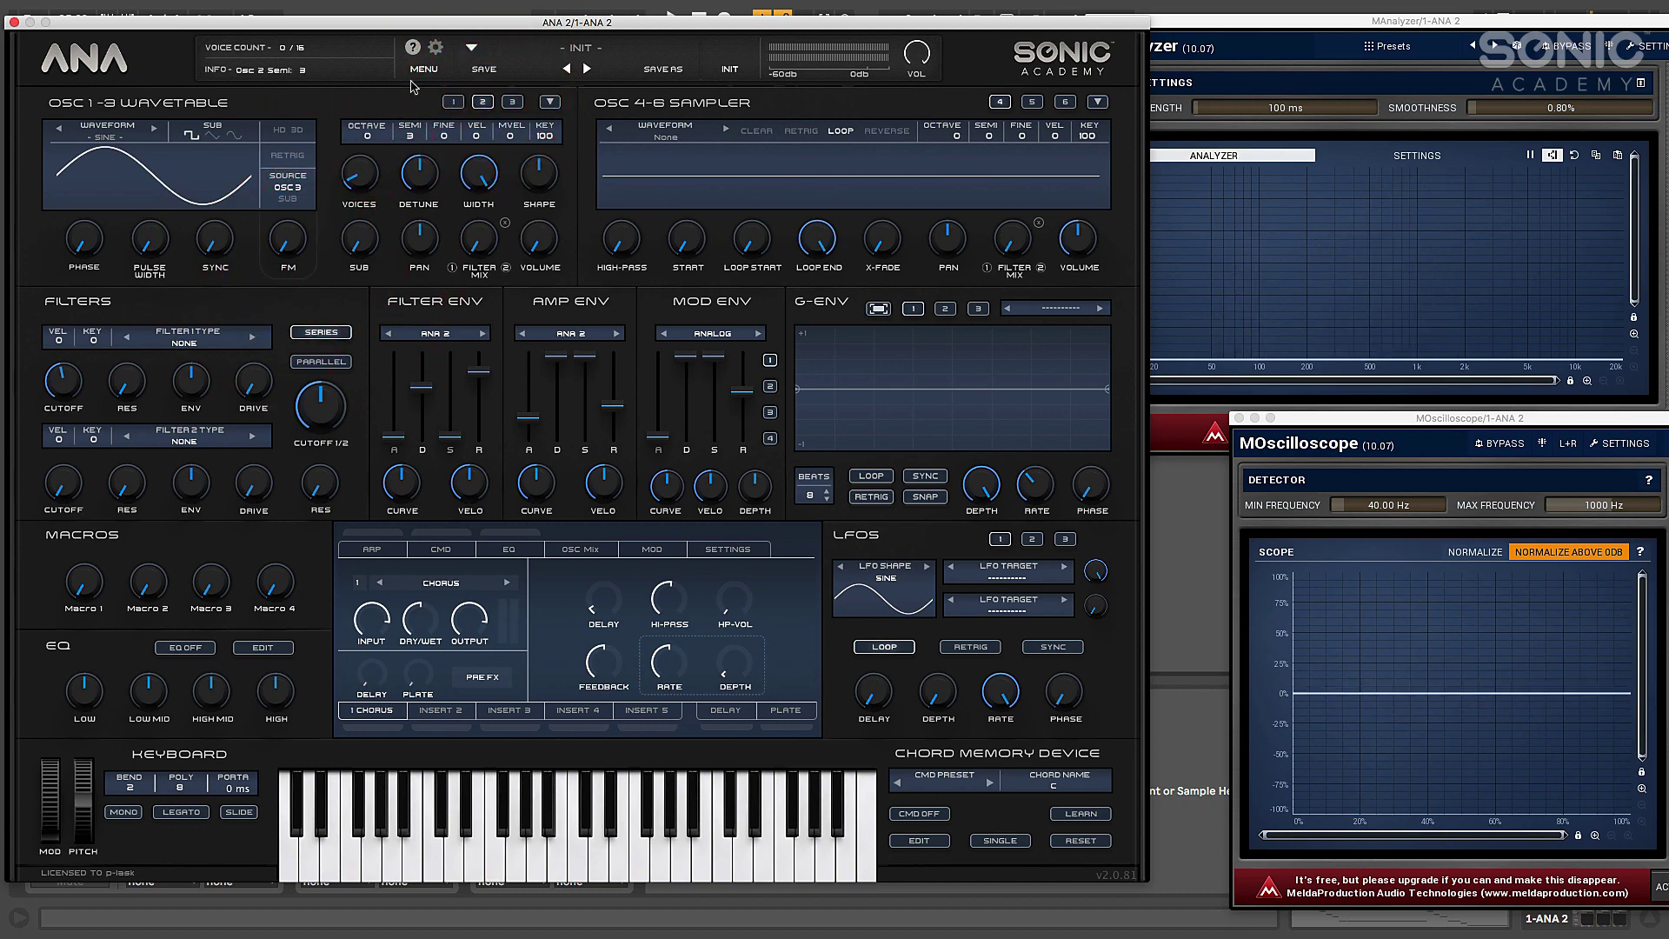
pyautogui.moveTo(409, 63); pyautogui.dragTo(379, 114)
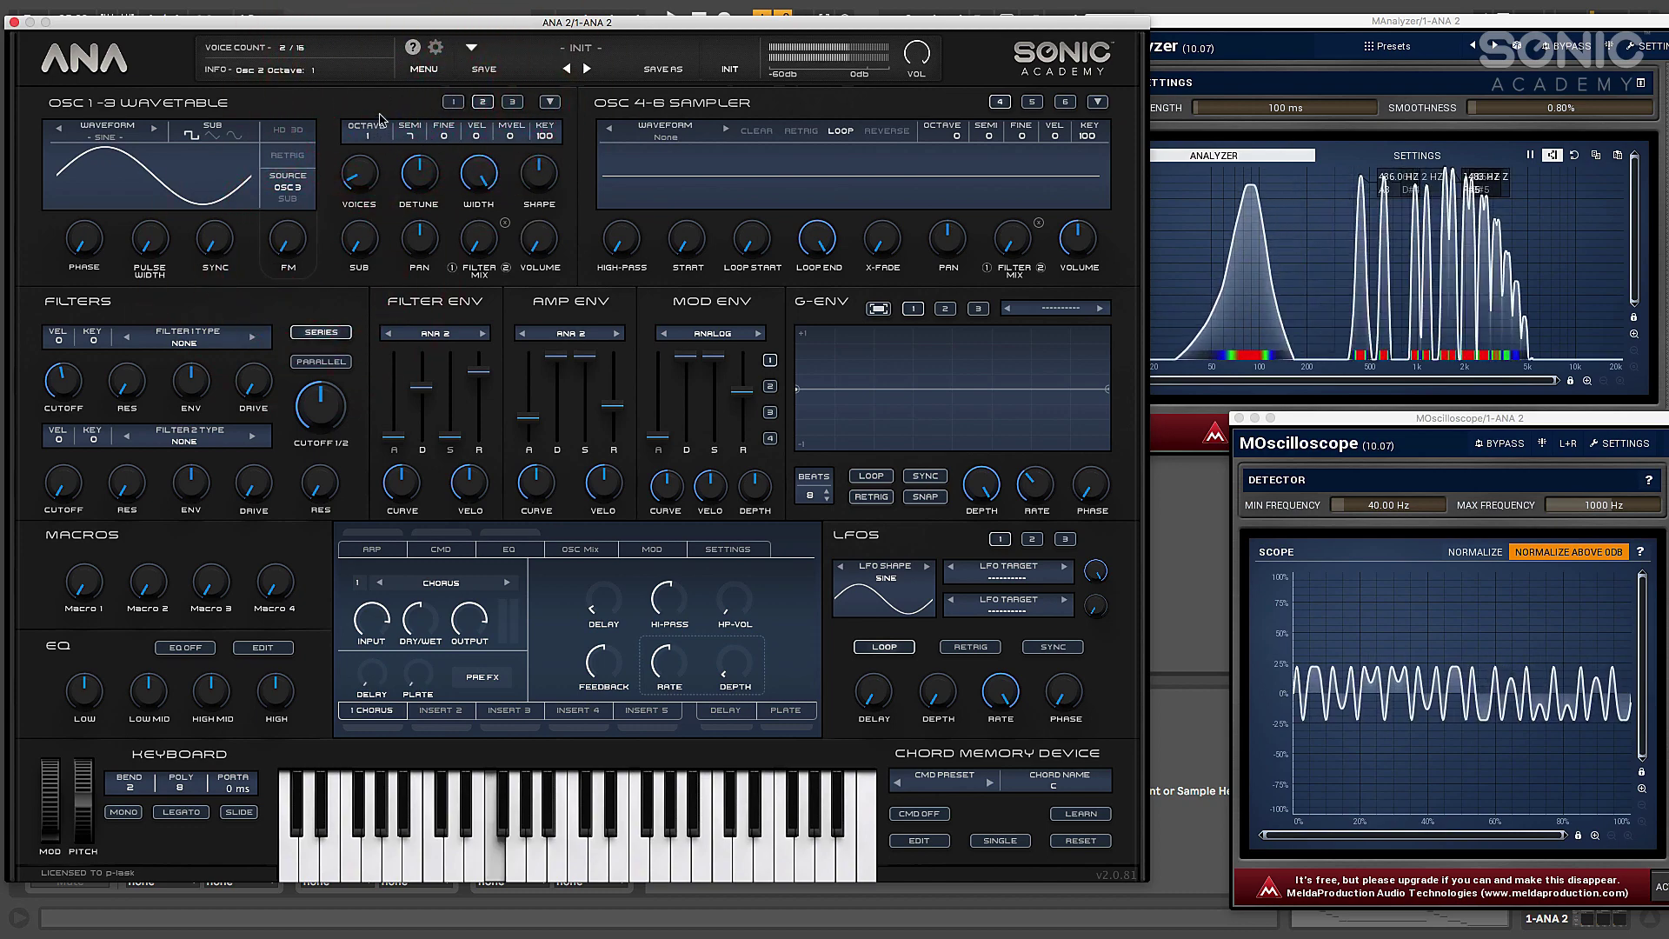
pyautogui.click(453, 101)
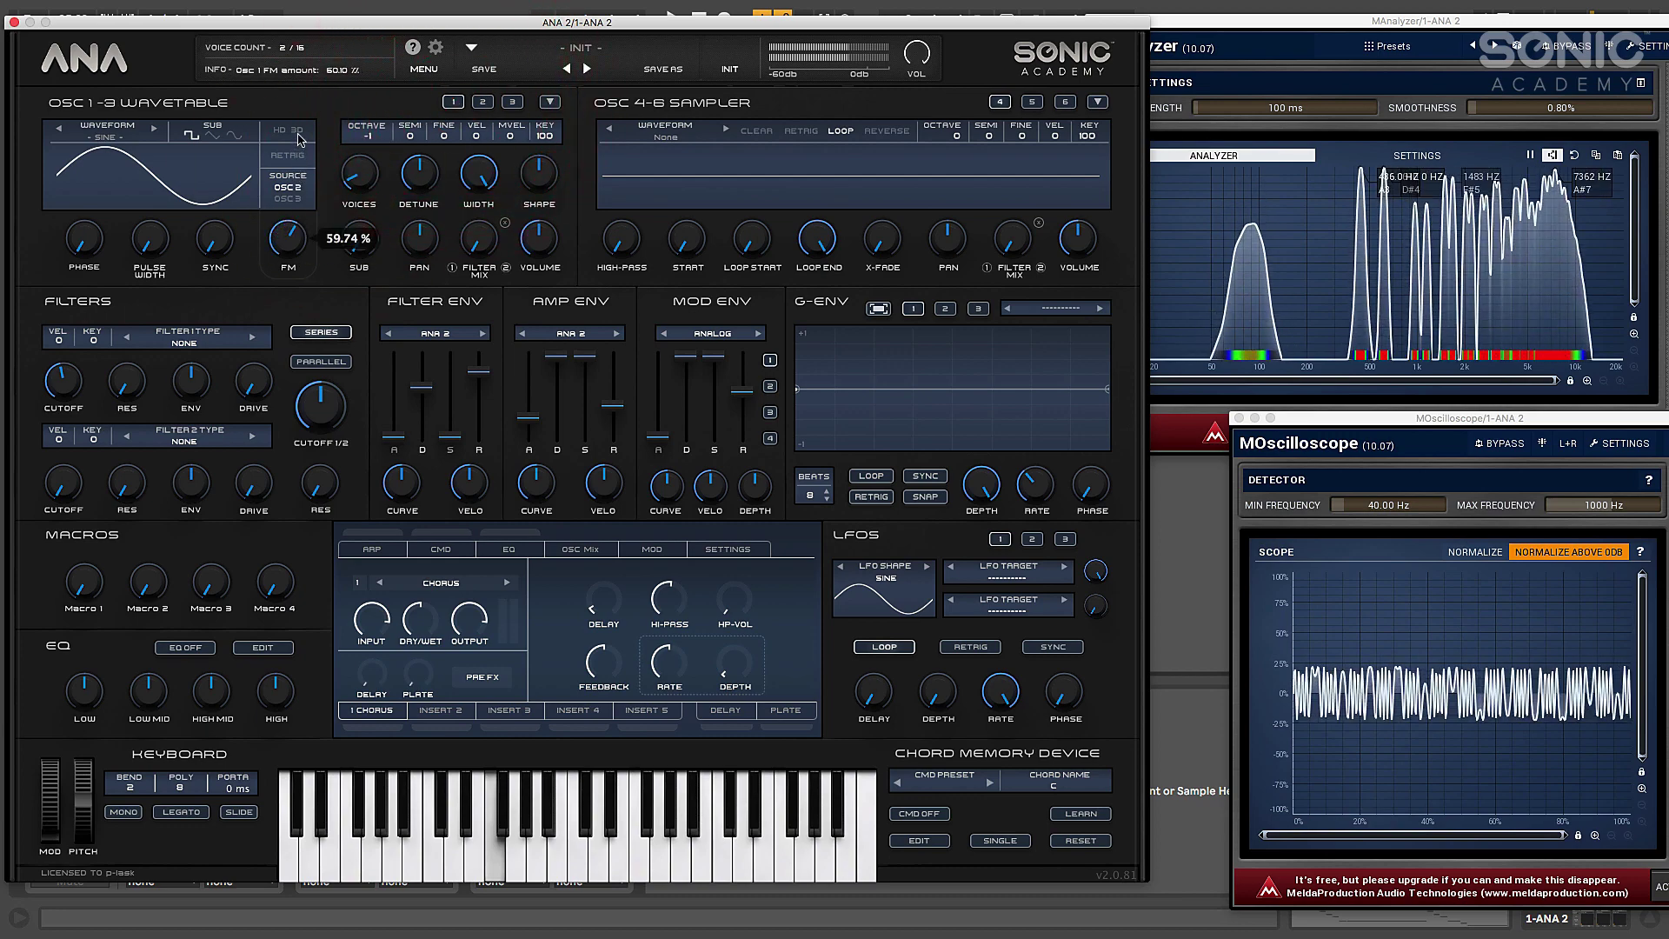
pyautogui.moveTo(301, 146); pyautogui.dragTo(304, 265)
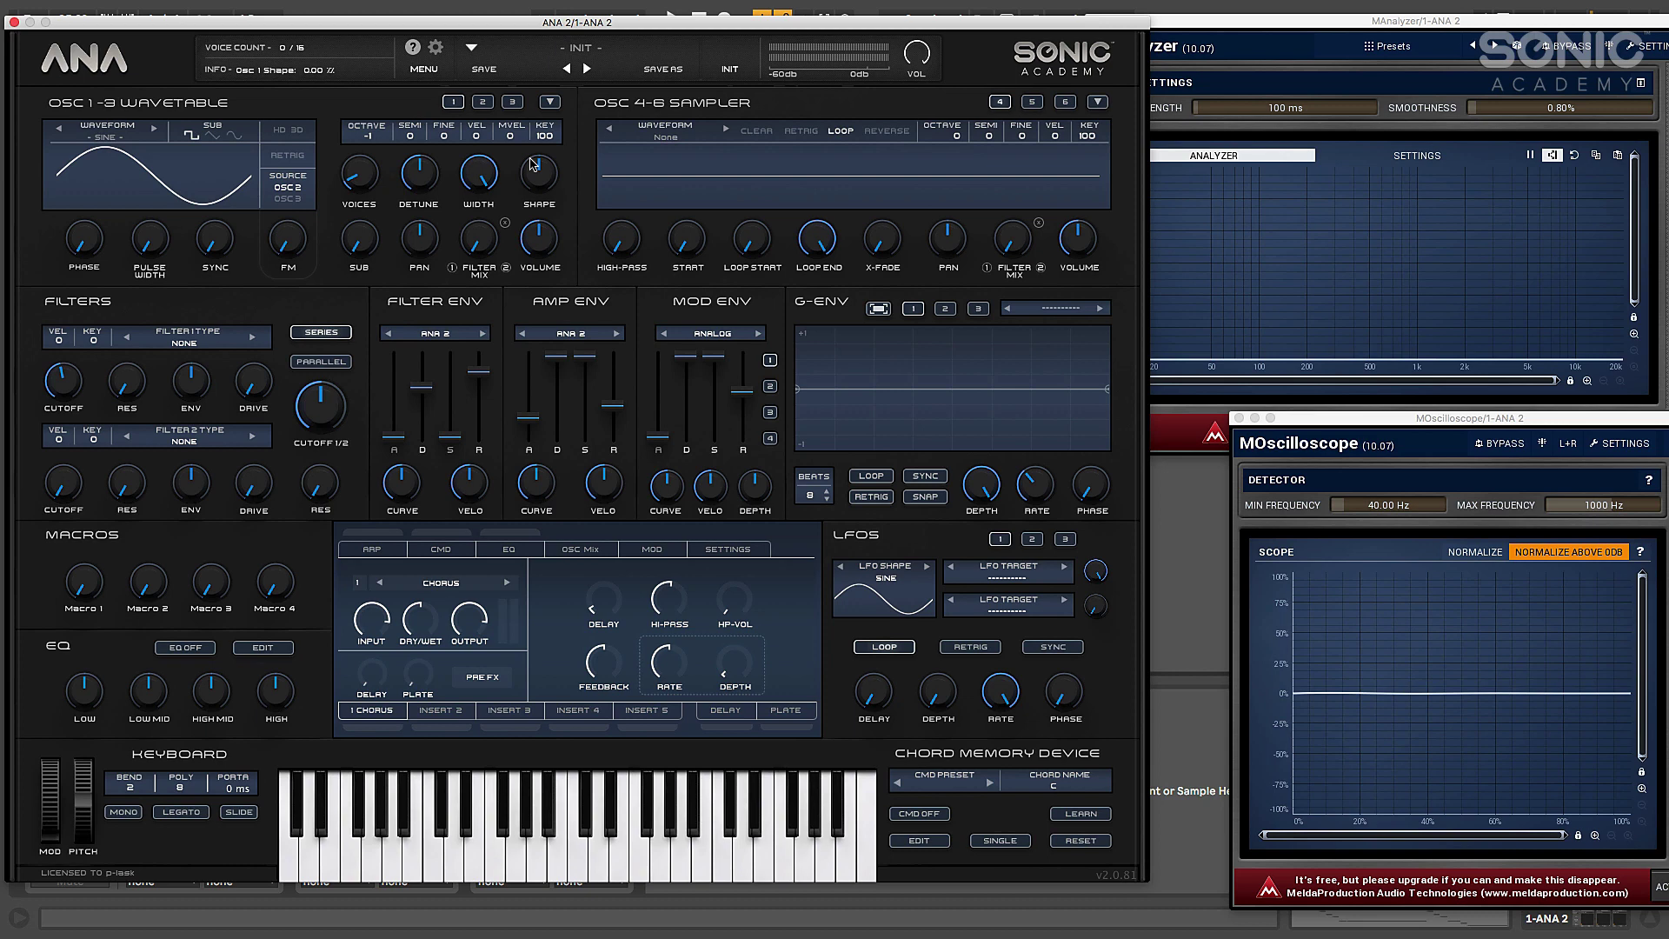
pyautogui.click(483, 102)
pyautogui.click(451, 106)
pyautogui.moveTo(293, 240)
pyautogui.mouseDown()
pyautogui.moveTo(297, 185)
pyautogui.moveTo(291, 246)
pyautogui.mouseUp()
# Step: Route Mod Env 1 to oscillator 1's FM amount at 16.01% depth, zero sustain, and a shortened decay
pyautogui.rightClick(291, 240)
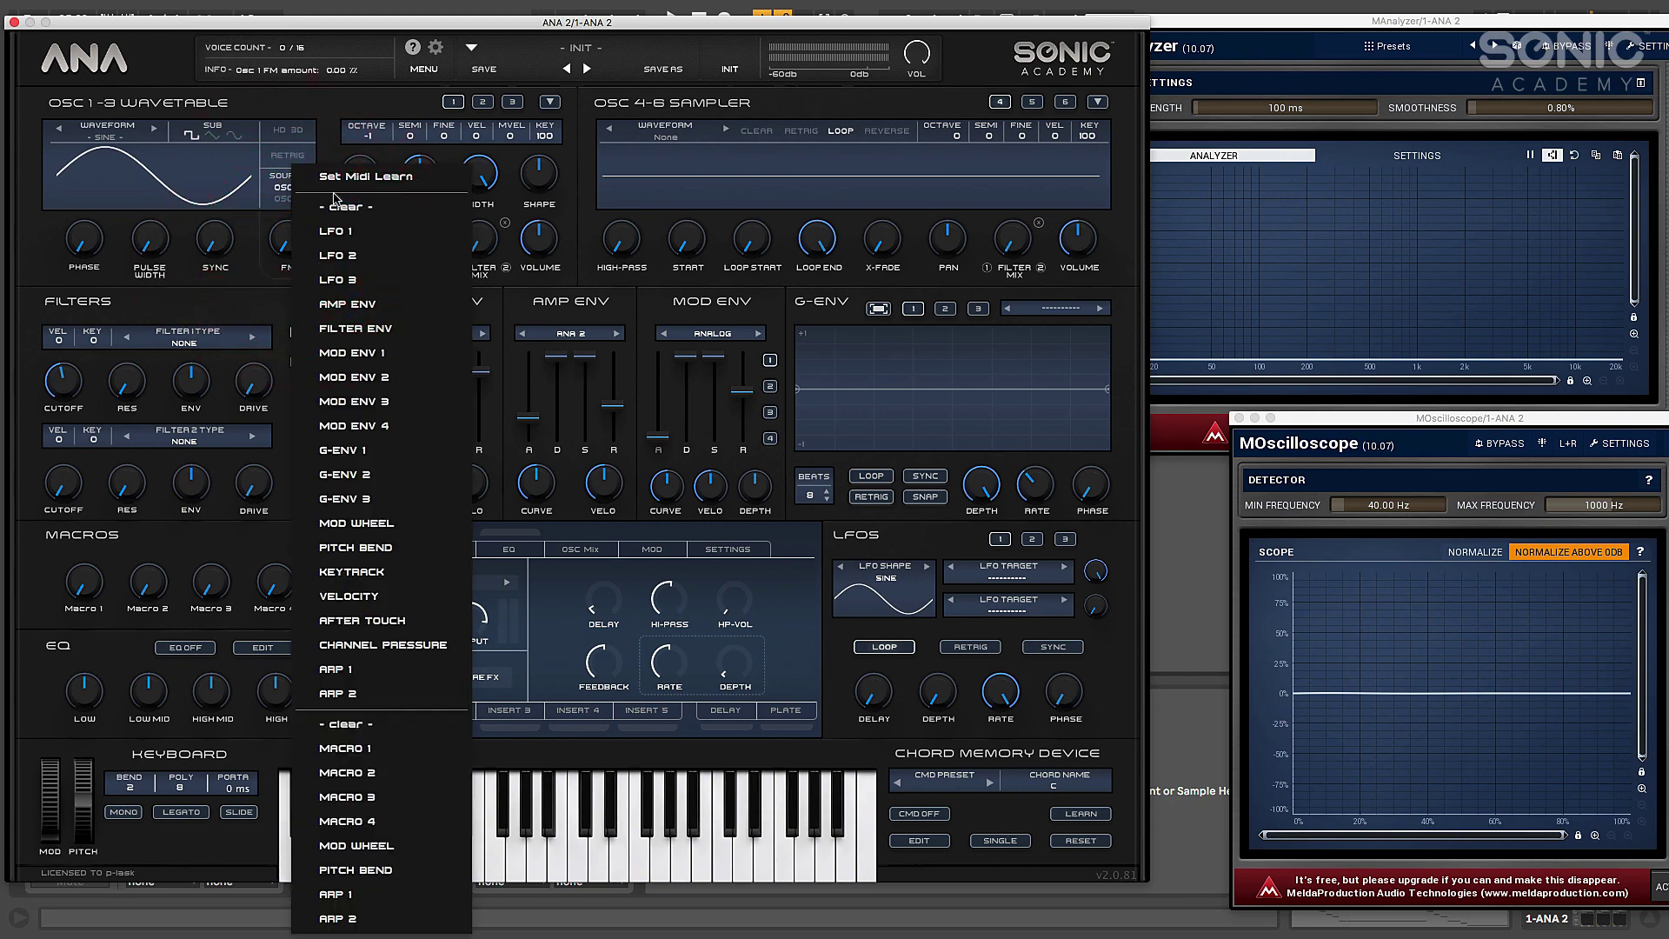
pyautogui.click(361, 353)
pyautogui.moveTo(756, 483); pyautogui.dragTo(765, 440)
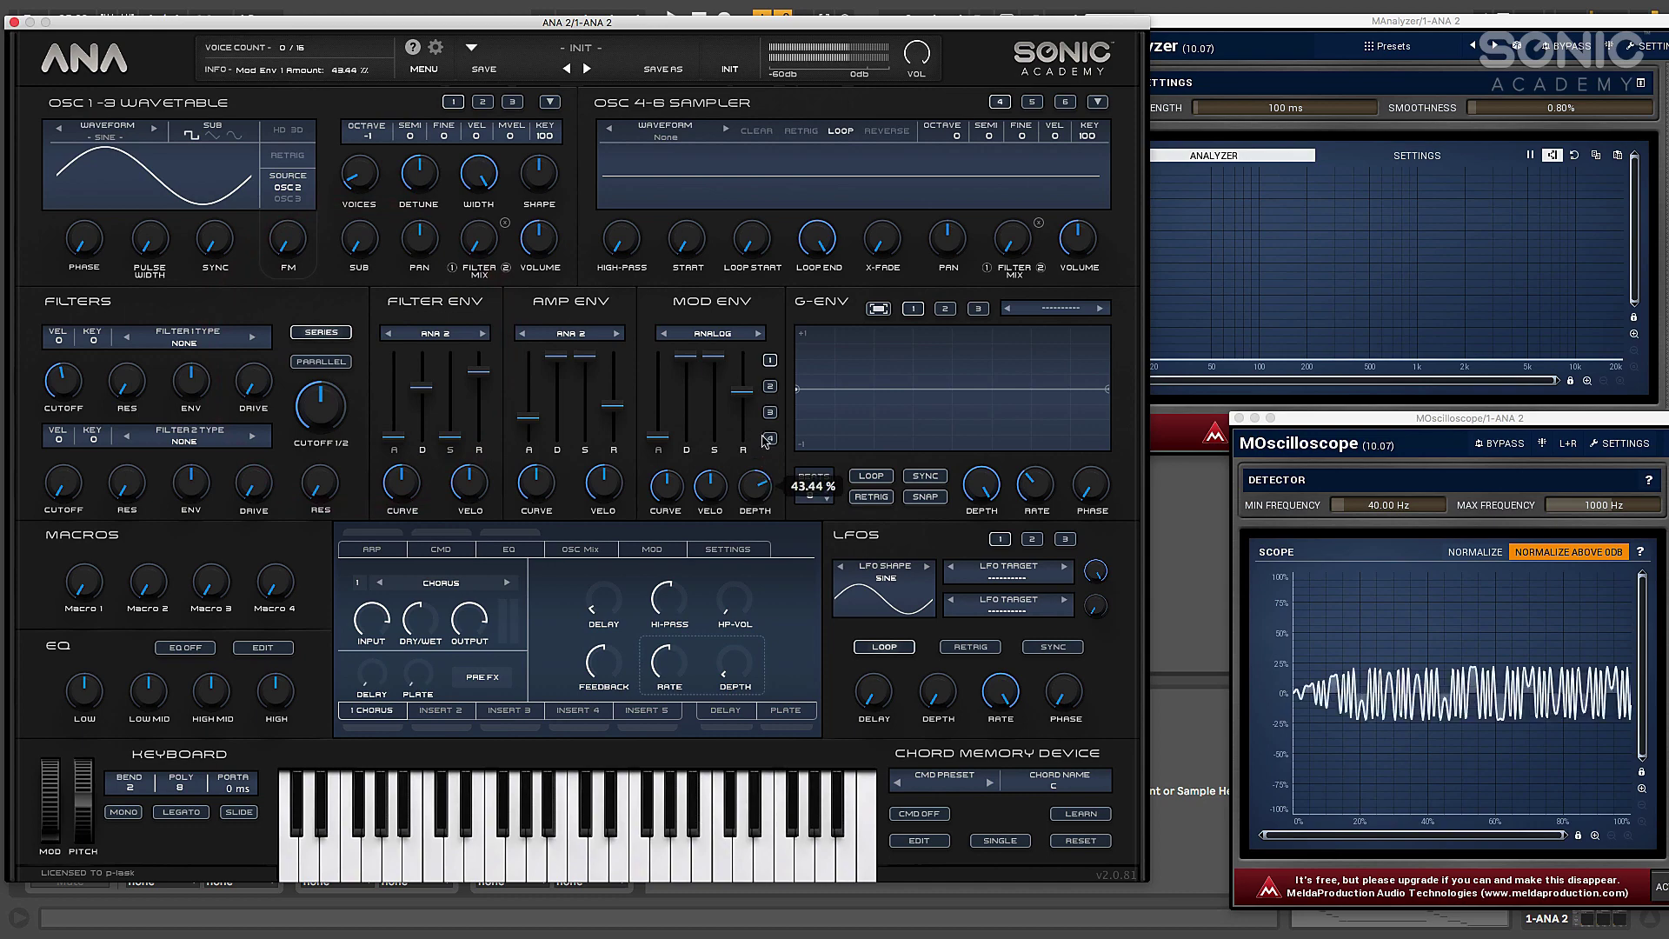
pyautogui.moveTo(713, 357); pyautogui.dragTo(686, 393)
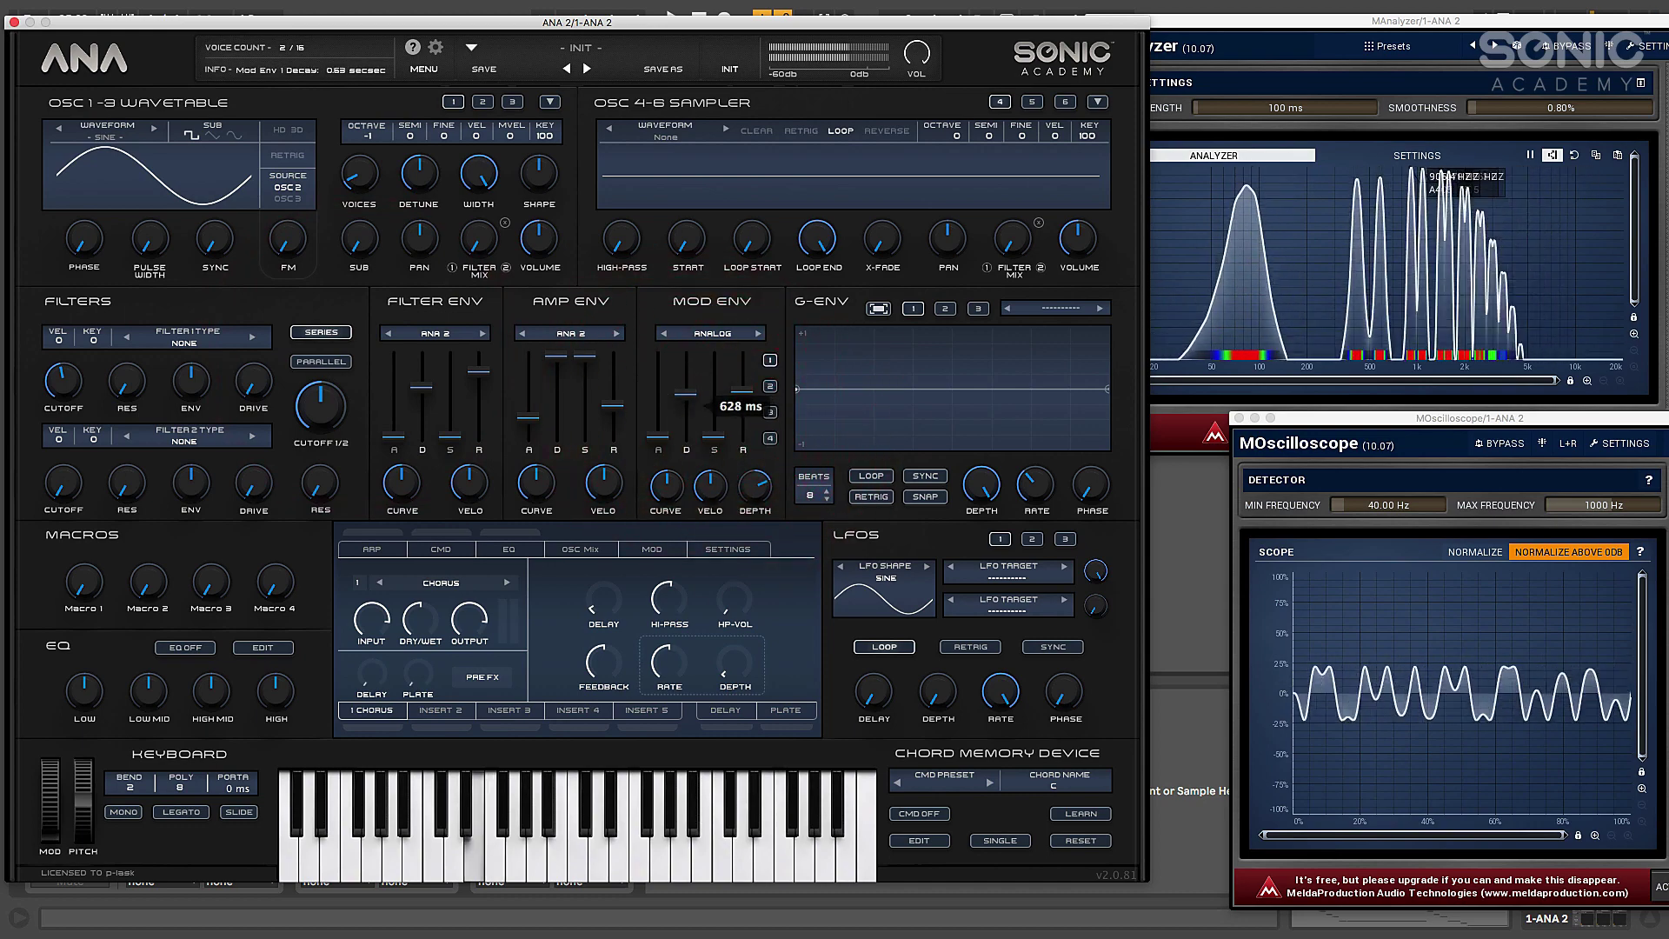
pyautogui.moveTo(755, 484)
pyautogui.mouseDown()
pyautogui.moveTo(754, 509)
pyautogui.moveTo(756, 459)
pyautogui.mouseUp()
pyautogui.moveTo(685, 400)
pyautogui.mouseDown()
pyautogui.moveTo(658, 413)
pyautogui.moveTo(686, 379)
pyautogui.moveTo(658, 386)
pyautogui.mouseUp()
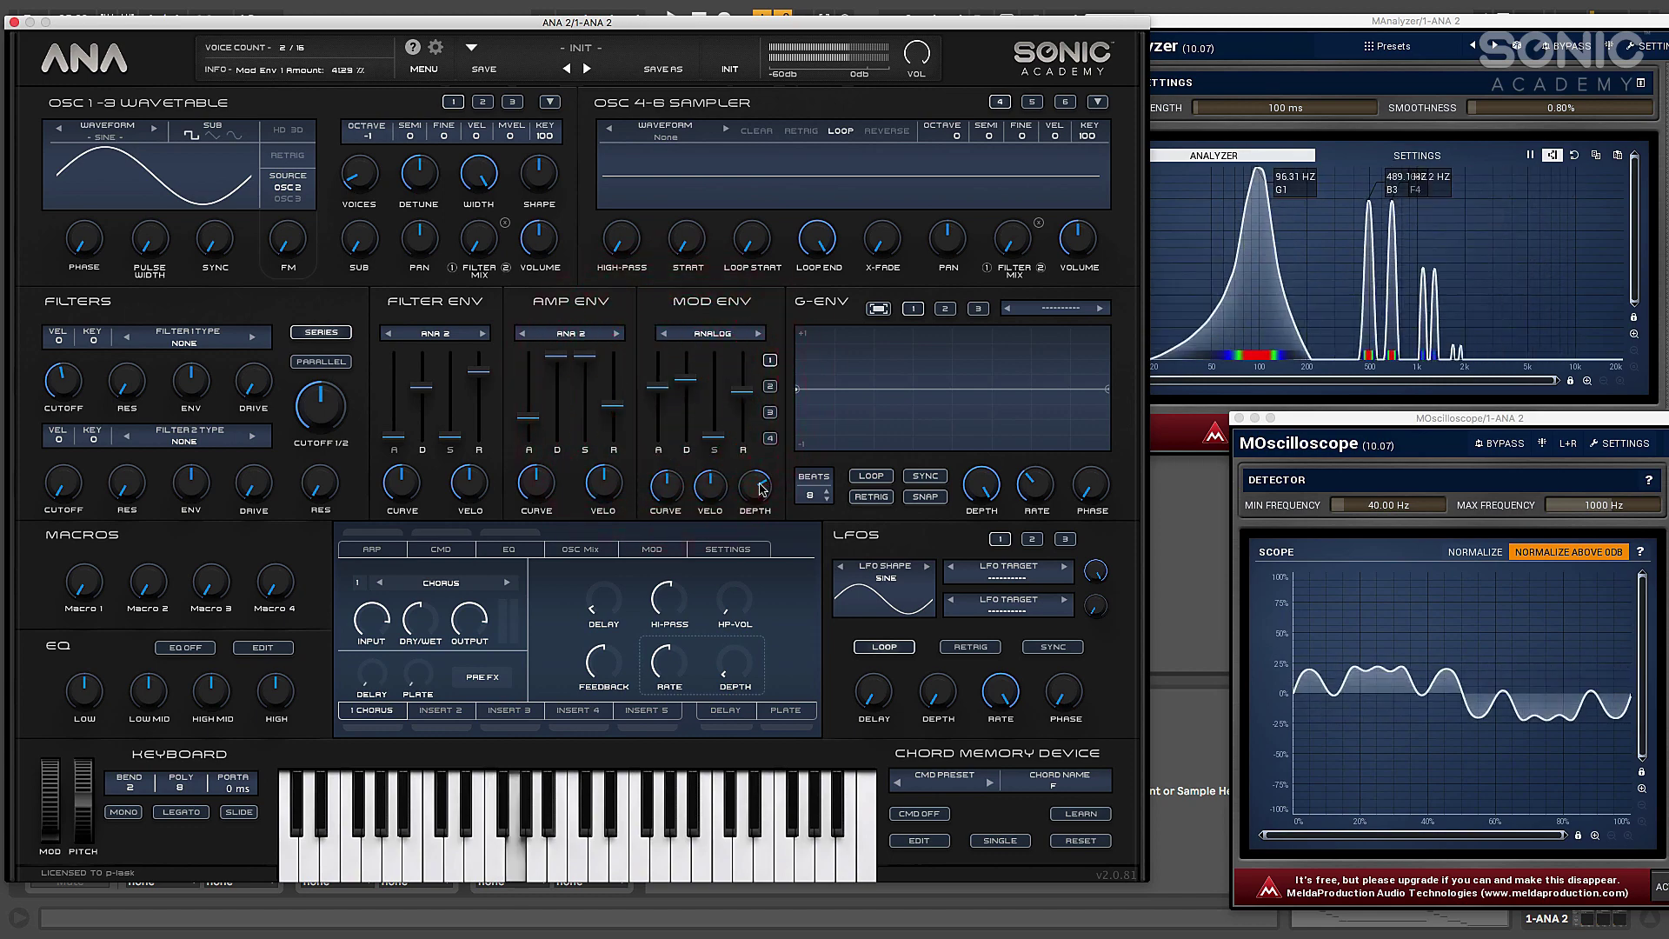
# Step: Raise oscillator 2 to octave 2 and set the mod envelope attack to 0.54 s
pyautogui.moveTo(761, 489)
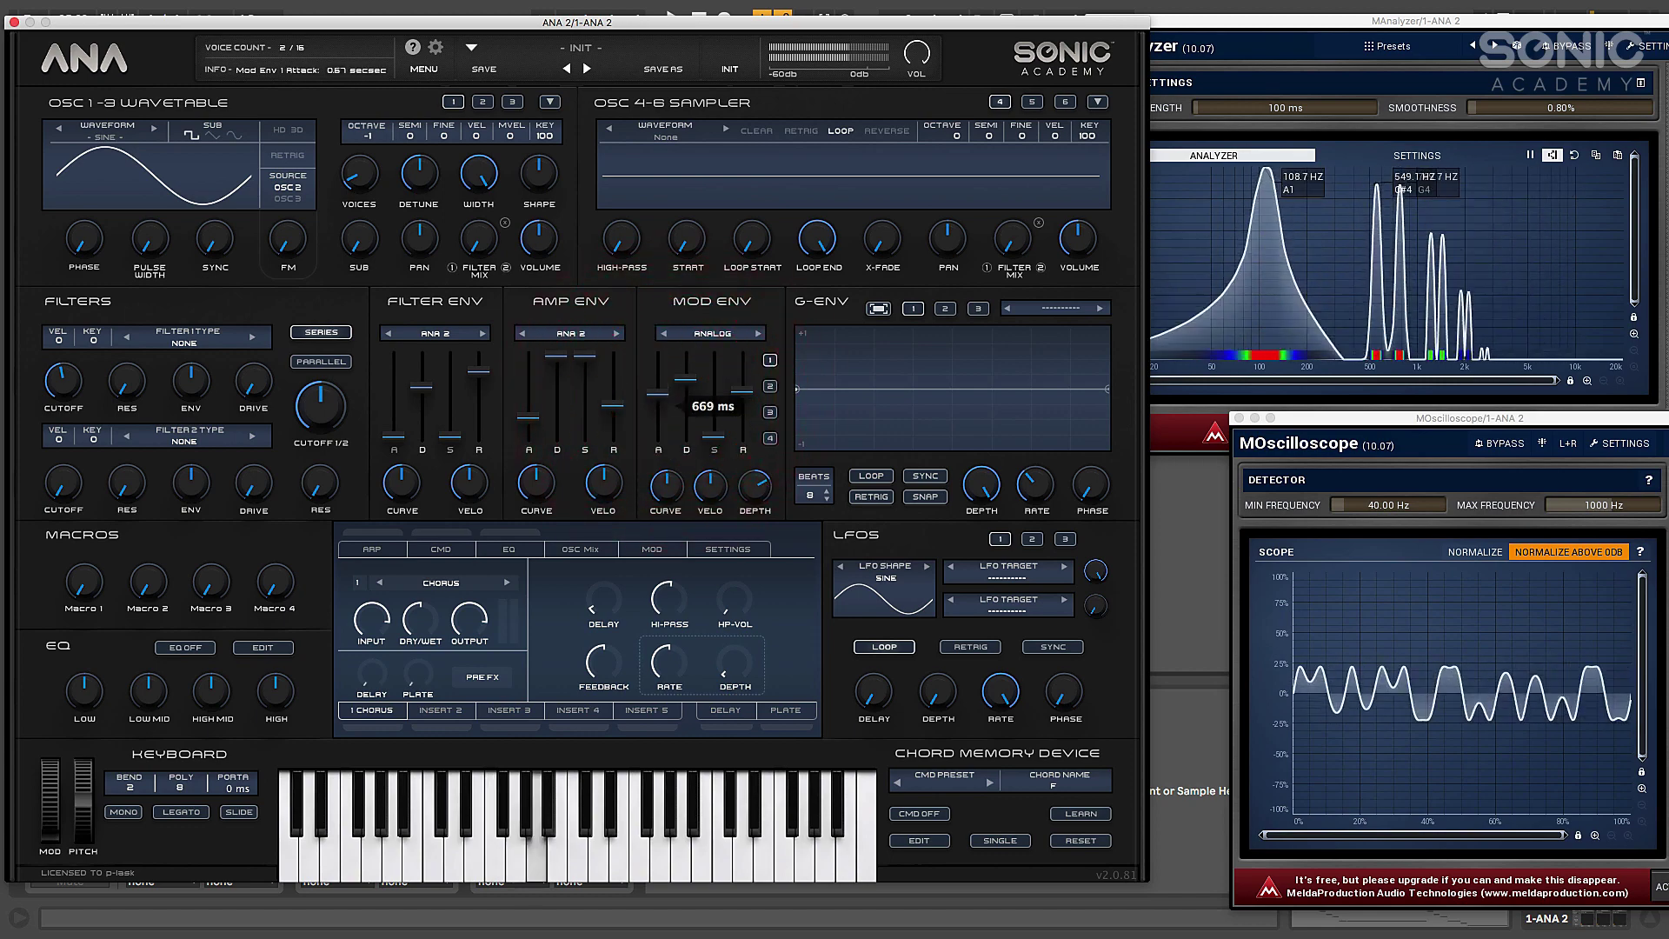
pyautogui.click(483, 102)
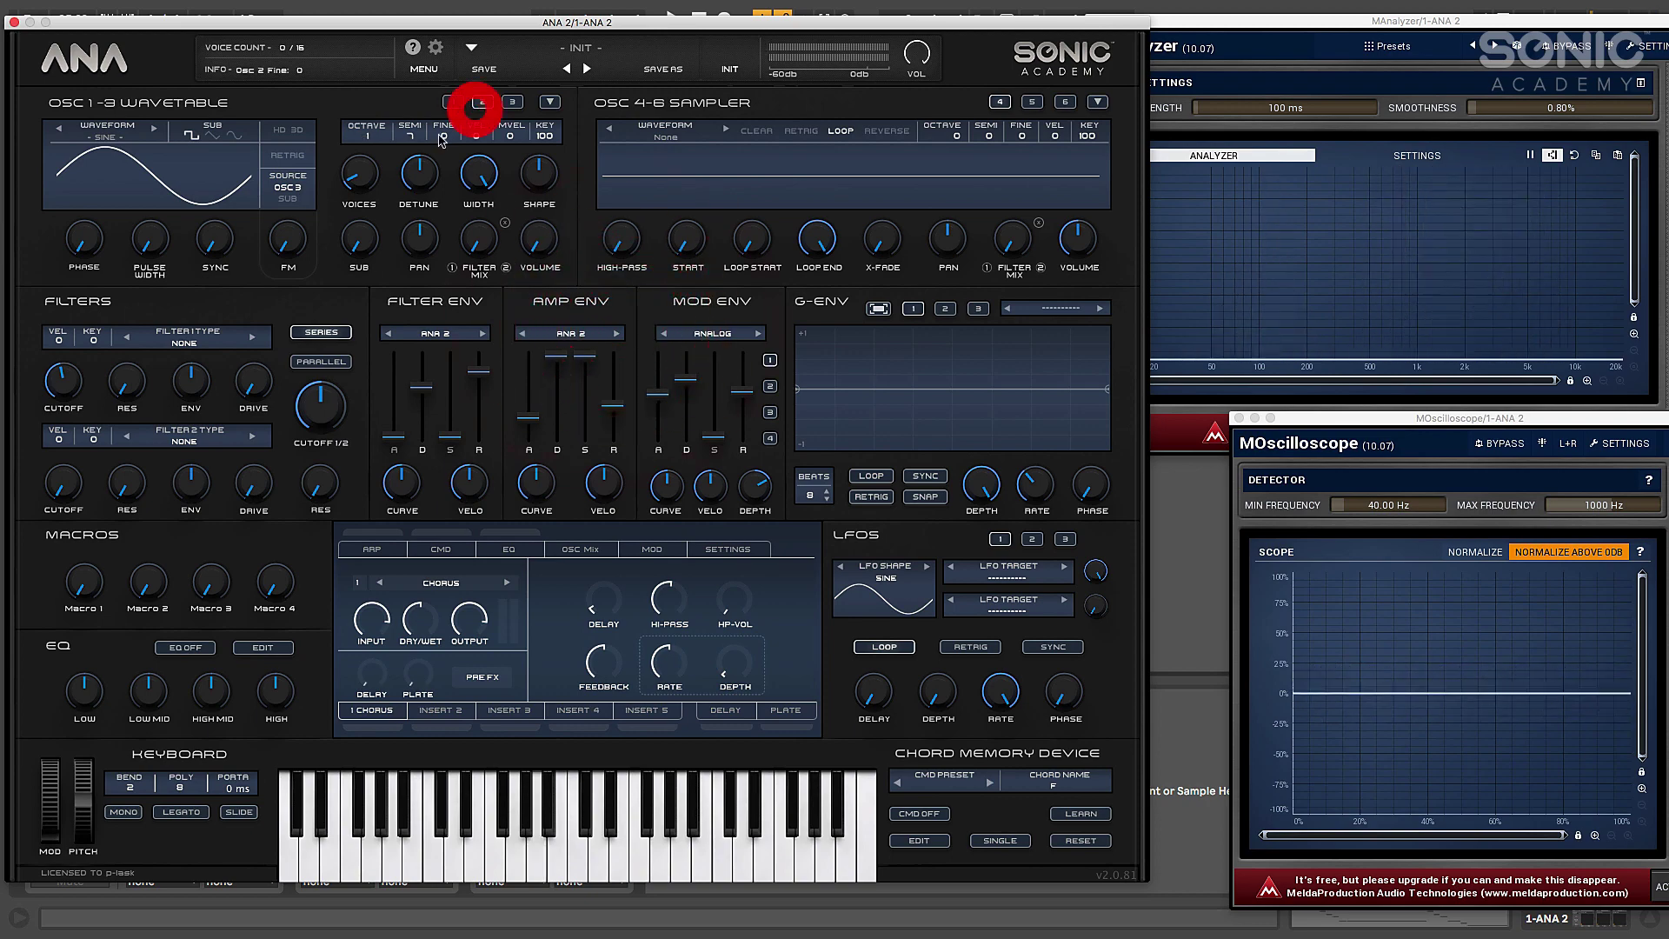
pyautogui.click(392, 139)
pyautogui.moveTo(368, 135); pyautogui.dragTo(368, 116)
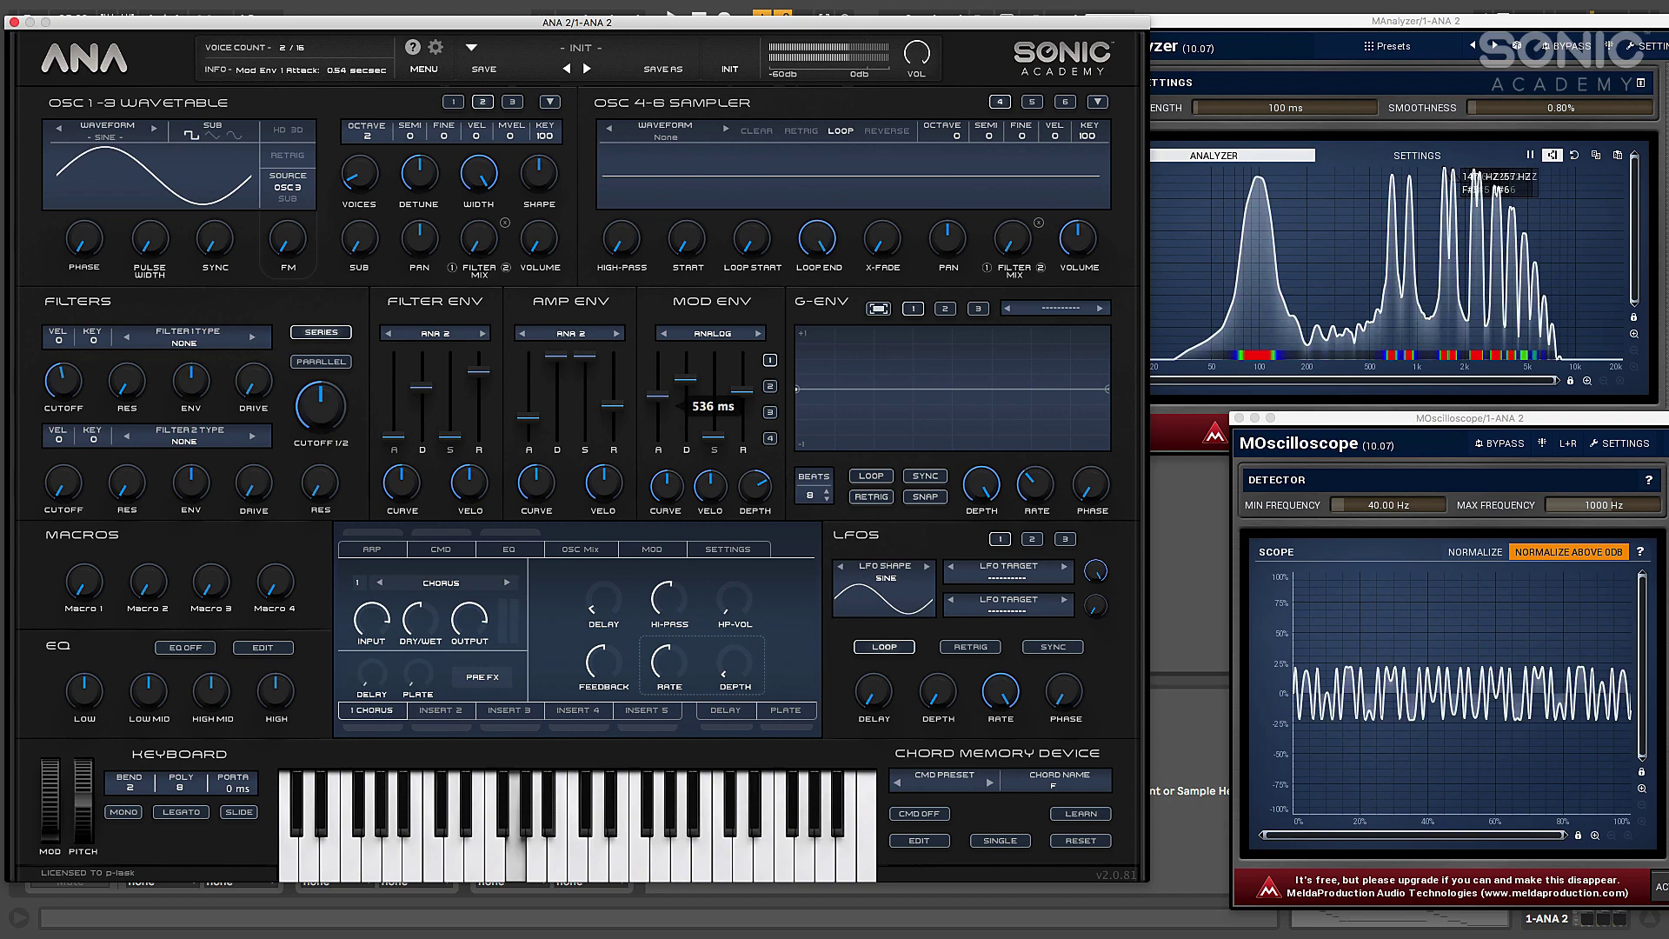
pyautogui.moveTo(664, 401); pyautogui.dragTo(658, 410)
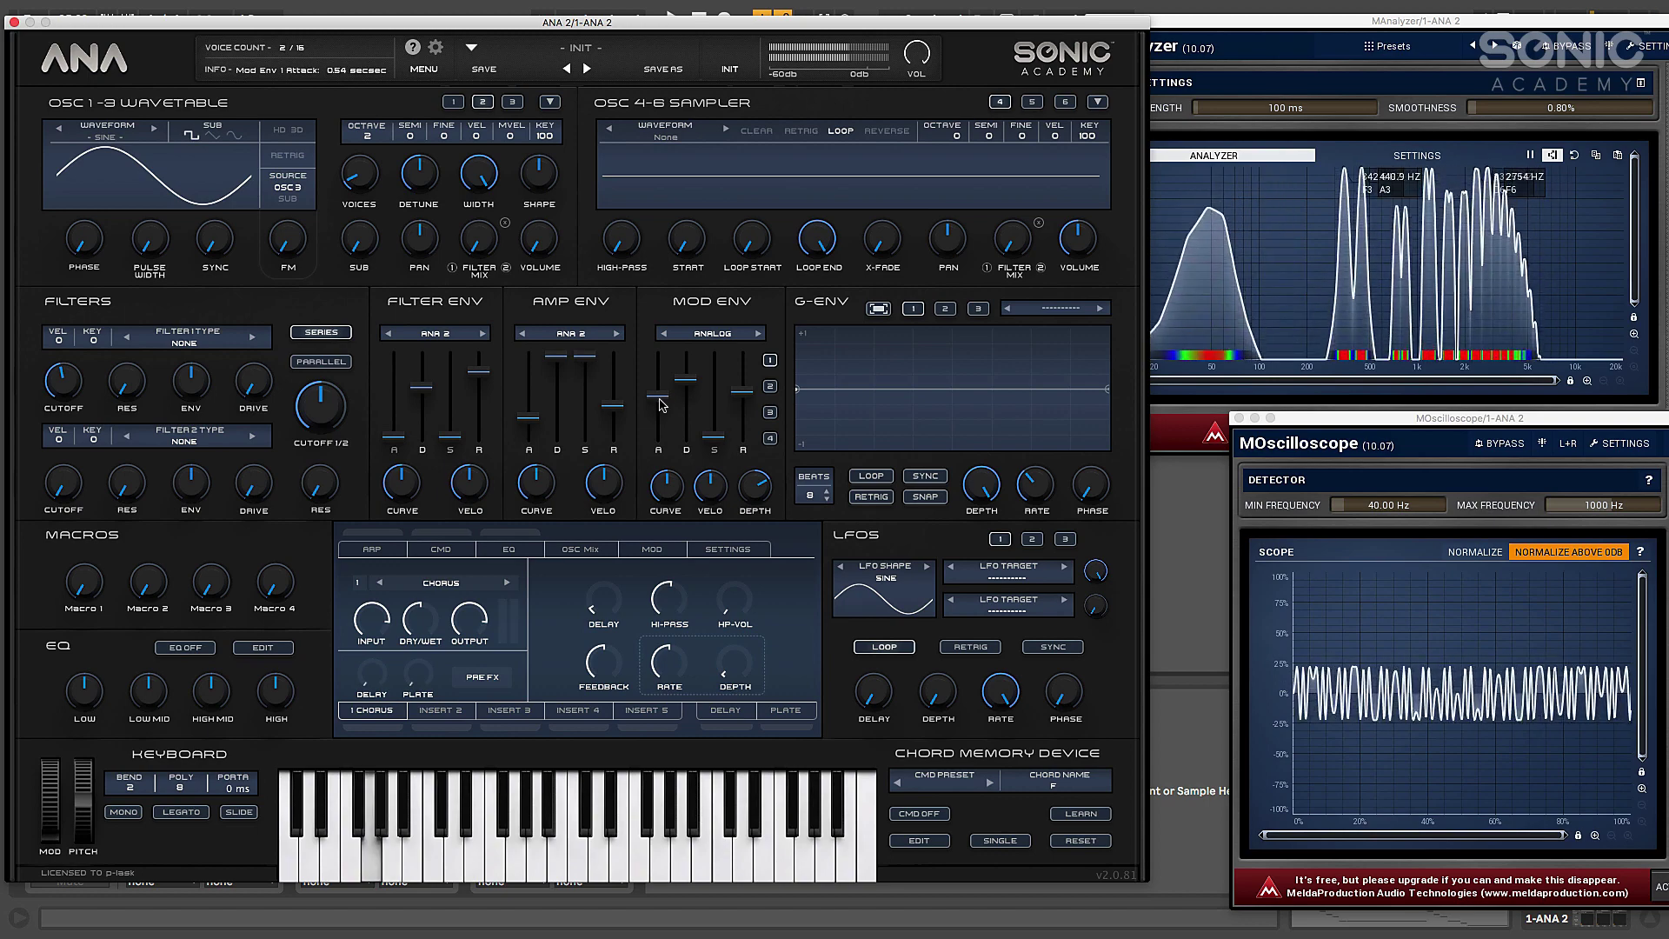
pyautogui.click(453, 102)
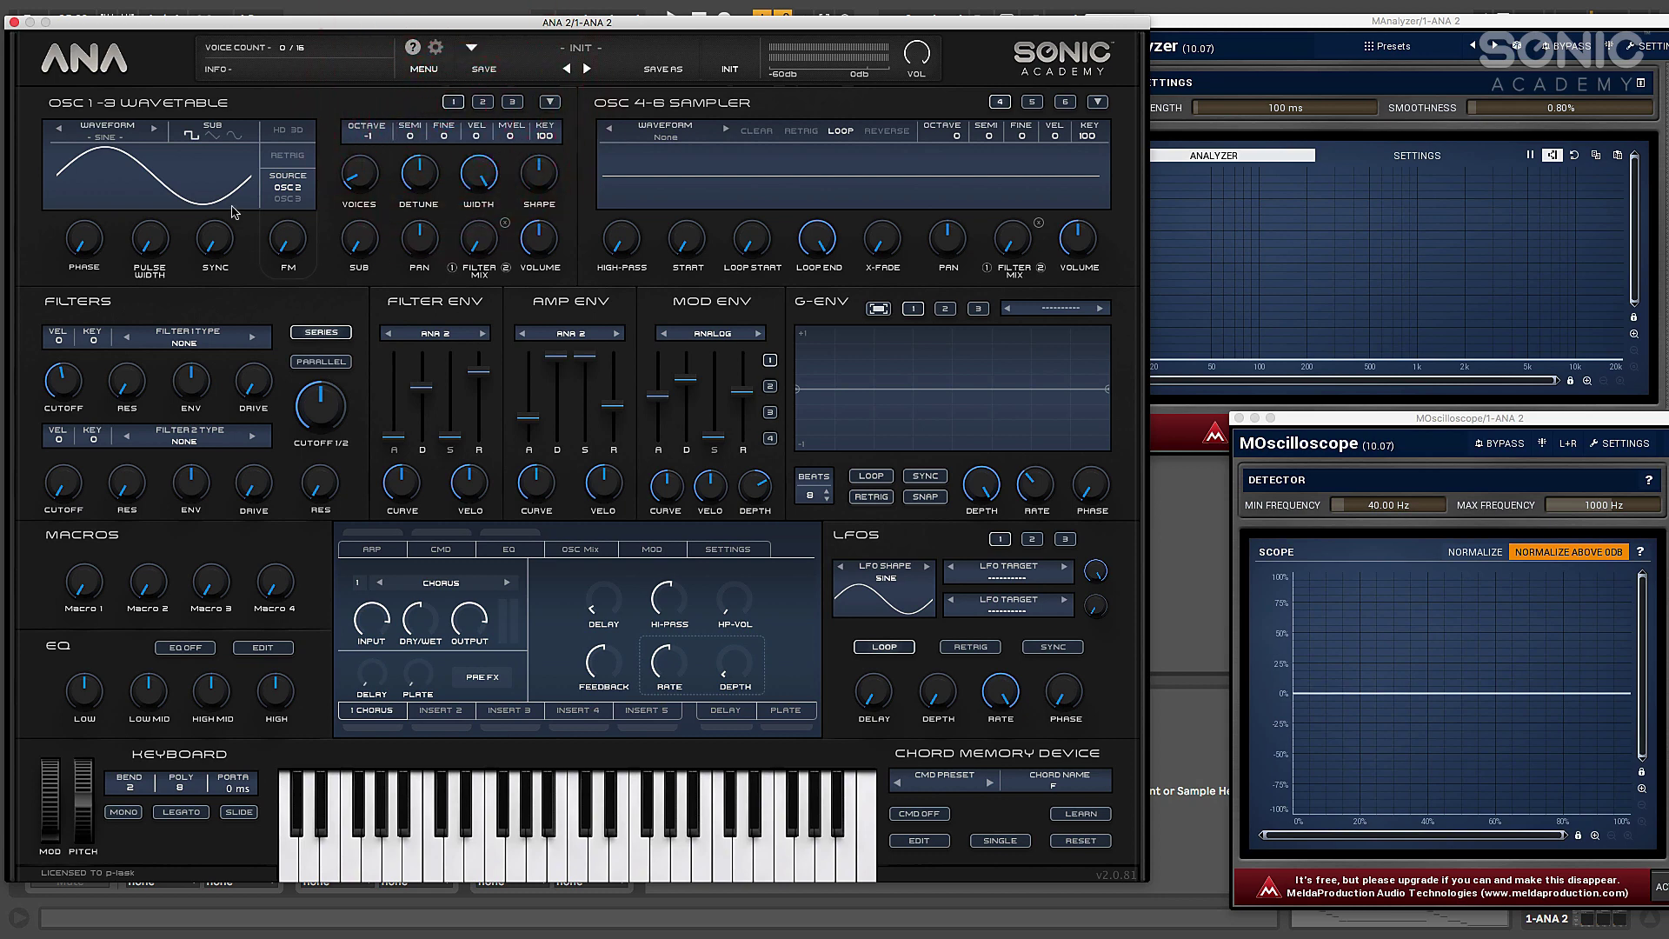
# Step: Compare oscillator 1 and oscillator 2 settings side by side
pyautogui.moveTo(163, 28); pyautogui.dragTo(169, 27)
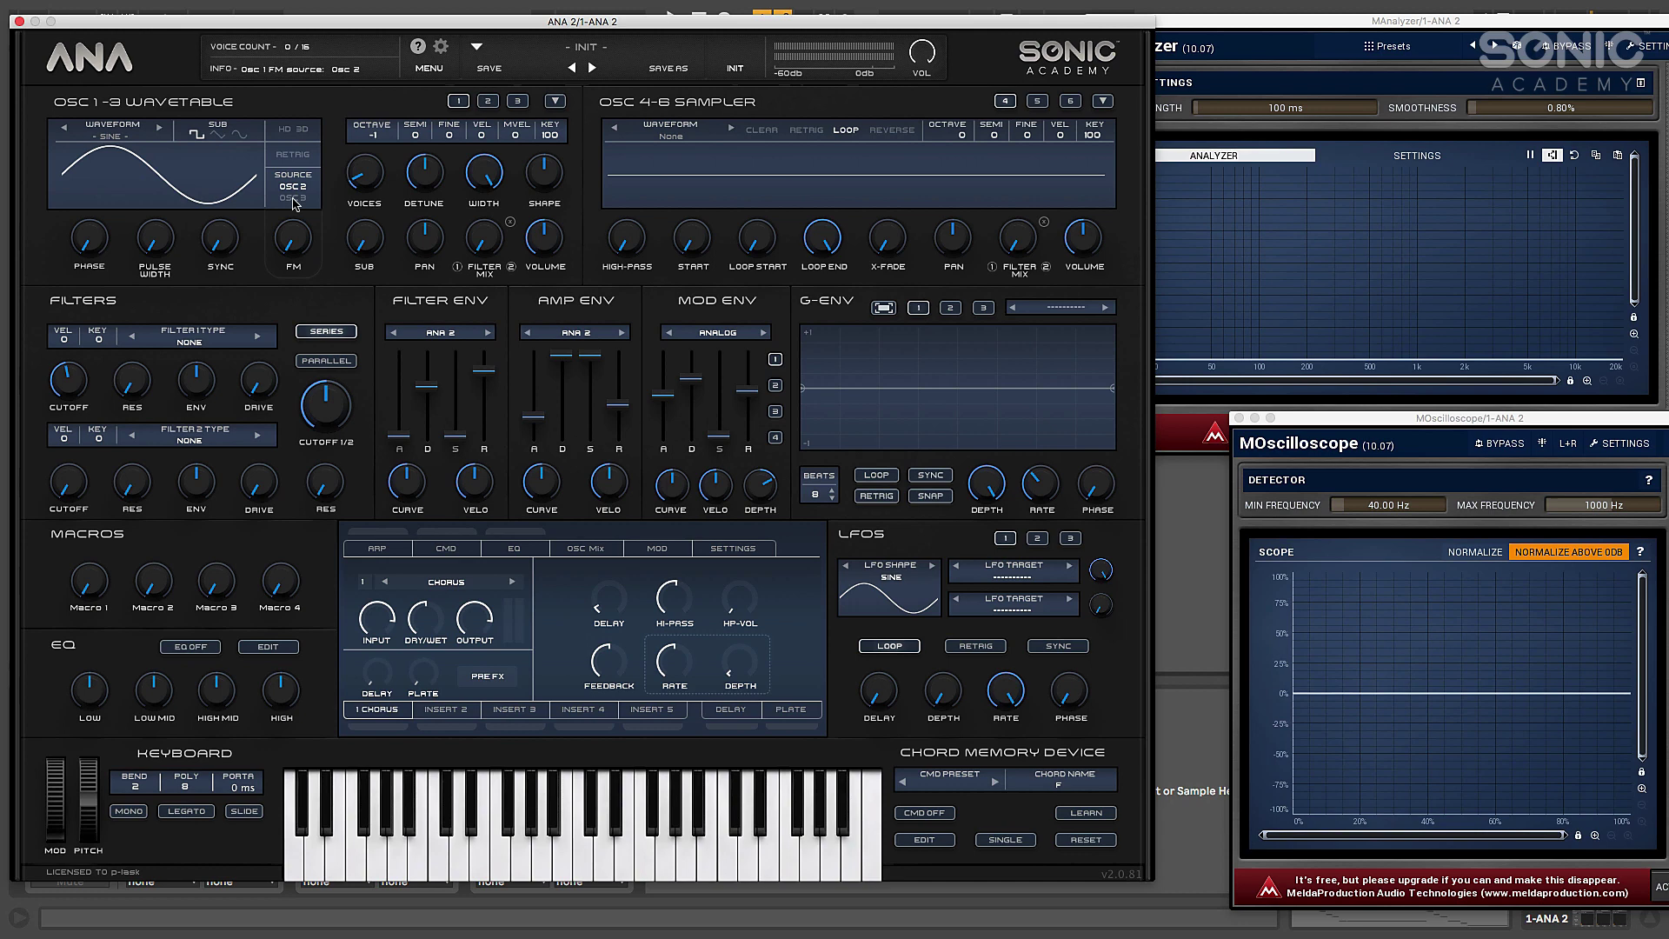
pyautogui.click(487, 102)
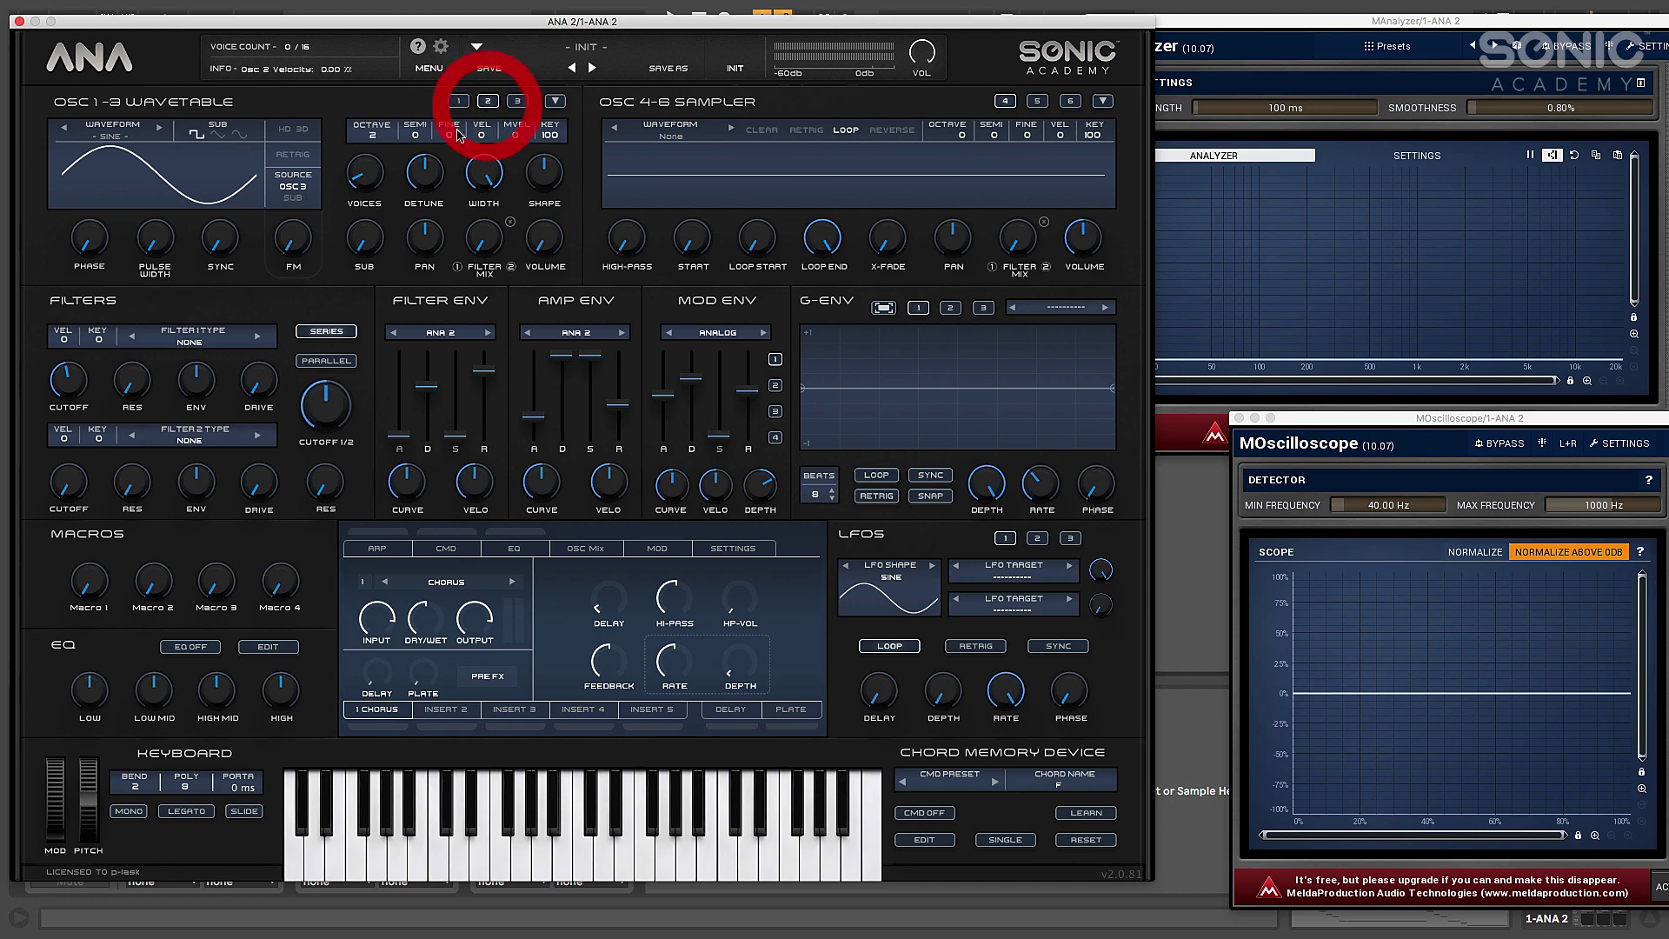
pyautogui.click(459, 102)
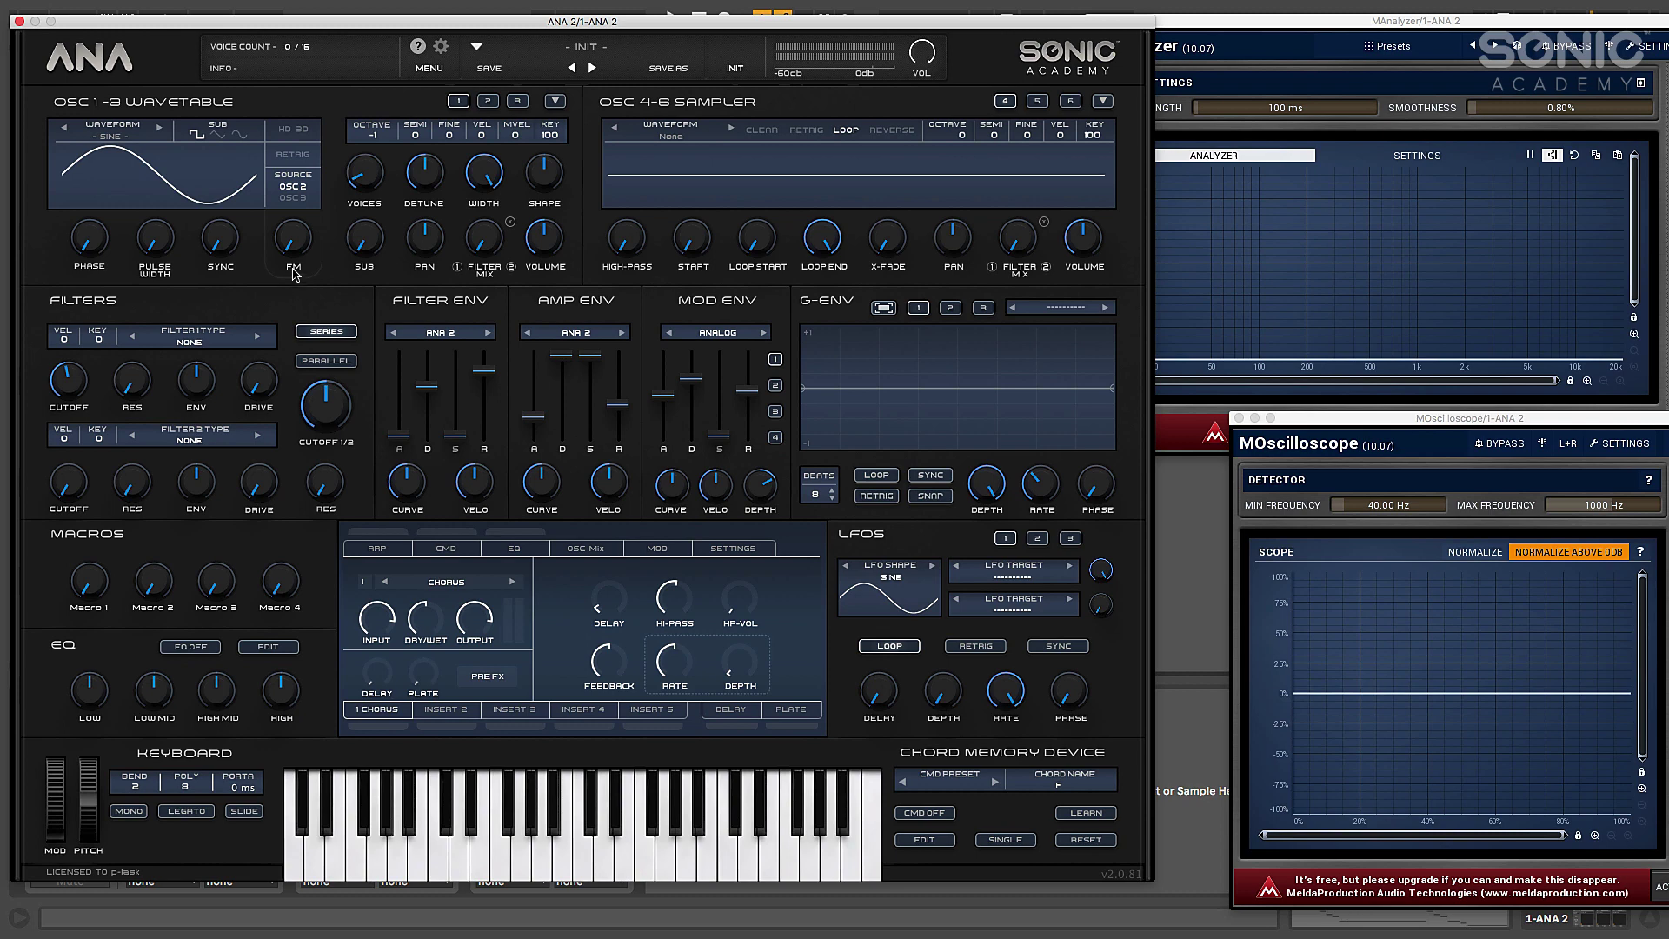
pyautogui.click(487, 102)
# Step: Lower the LFO rate to 11.42 Hz, then close the ANA 2 window
pyautogui.moveTo(1006, 701); pyautogui.dragTo(1006, 702)
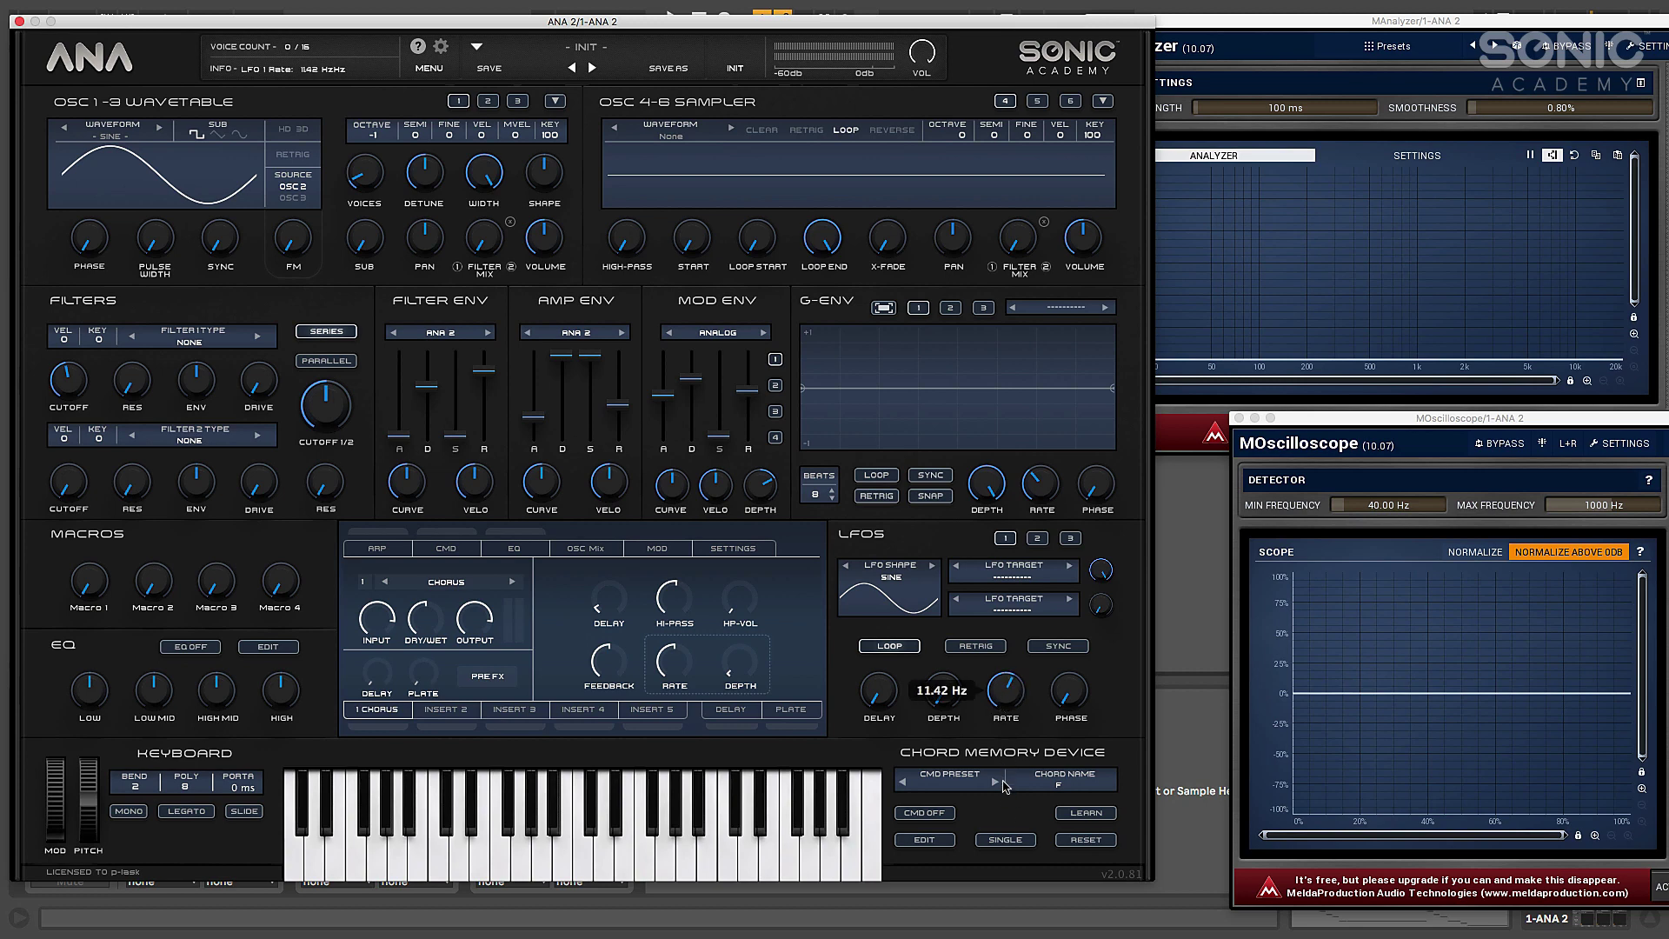
pyautogui.click(1005, 787)
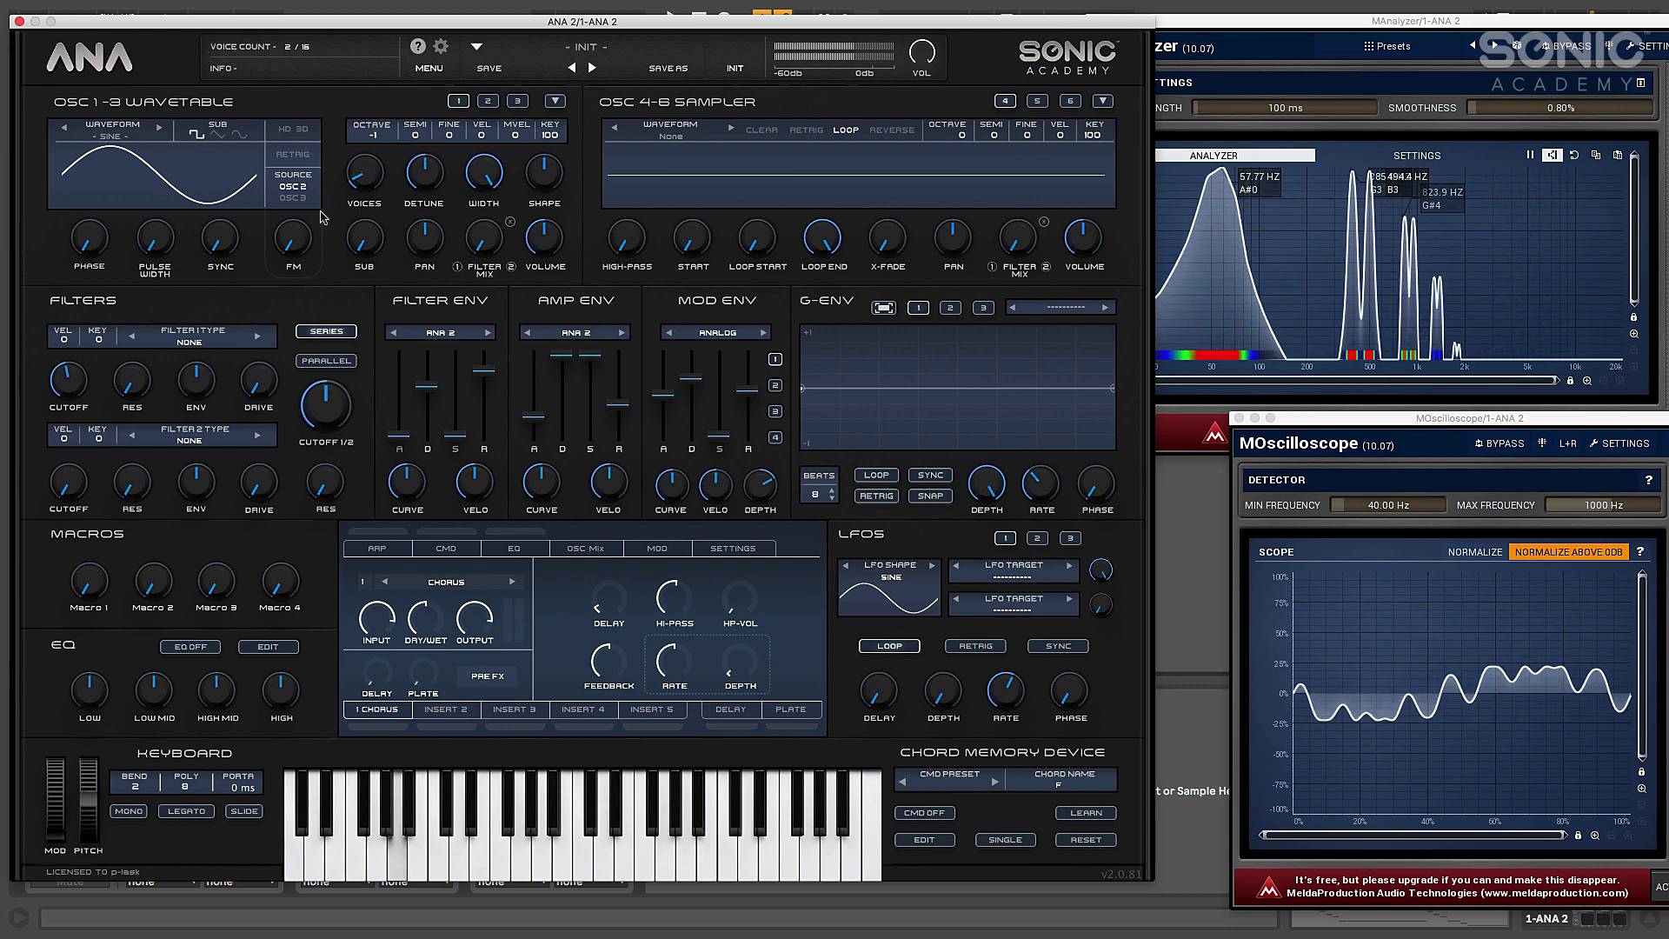
pyautogui.moveTo(277, 31); pyautogui.dragTo(313, 31)
pyautogui.click(160, 31)
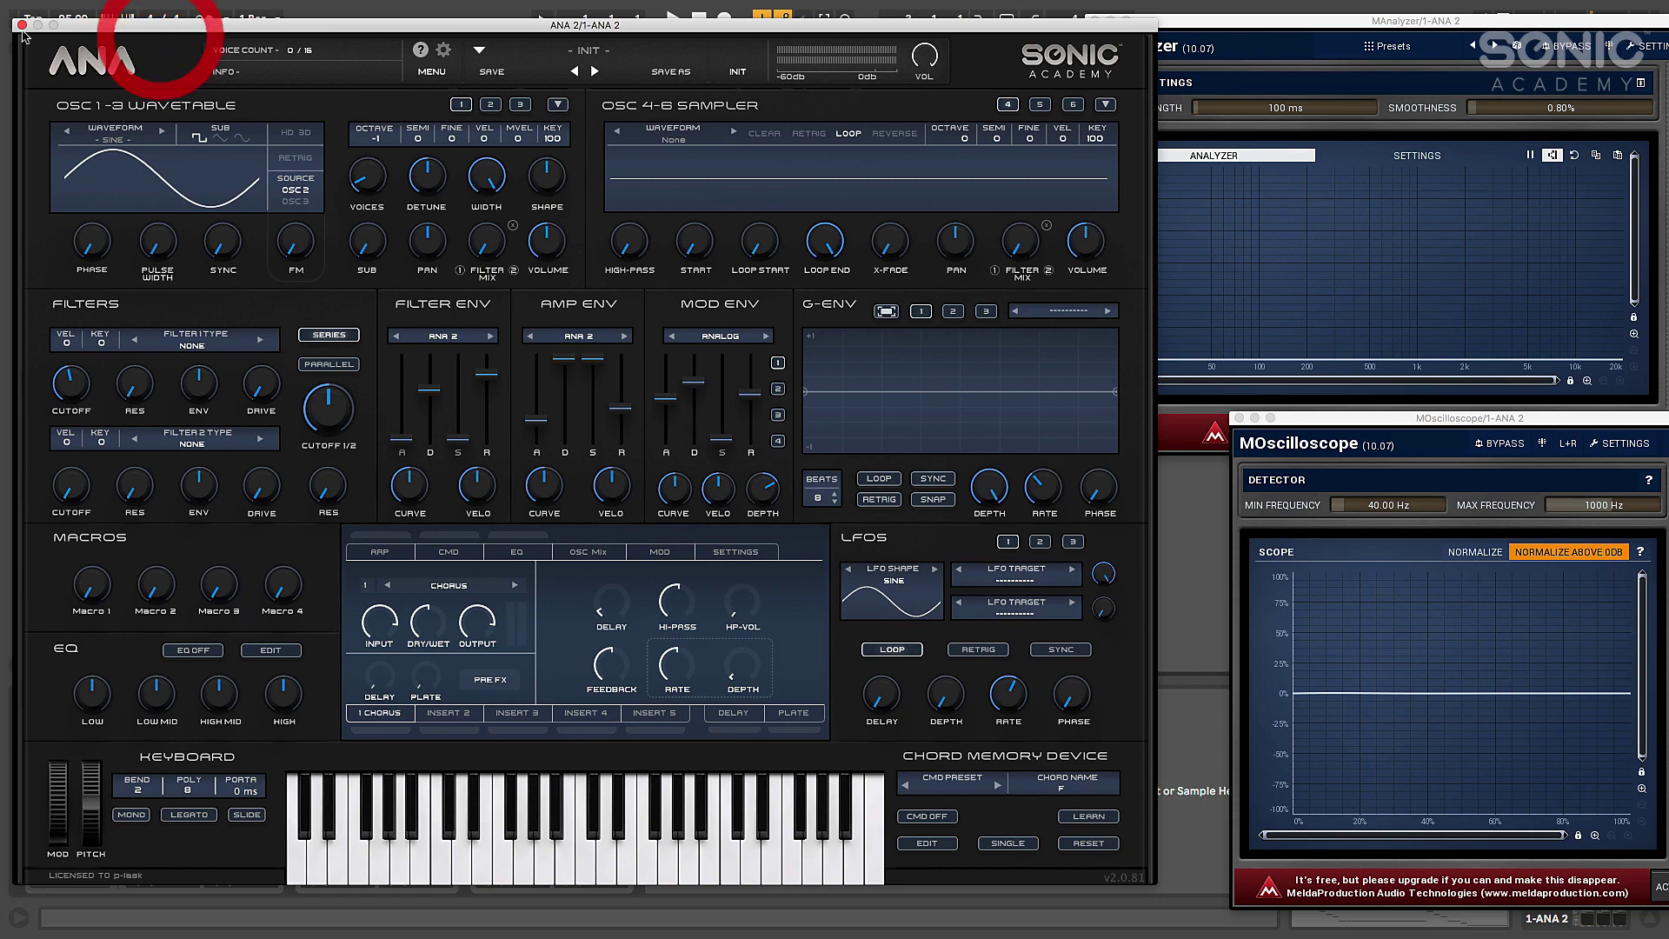
# Step: Load the Wavetable instrument onto the empty MIDI track 2
pyautogui.click(23, 24)
pyautogui.click(152, 76)
pyautogui.click(19, 49)
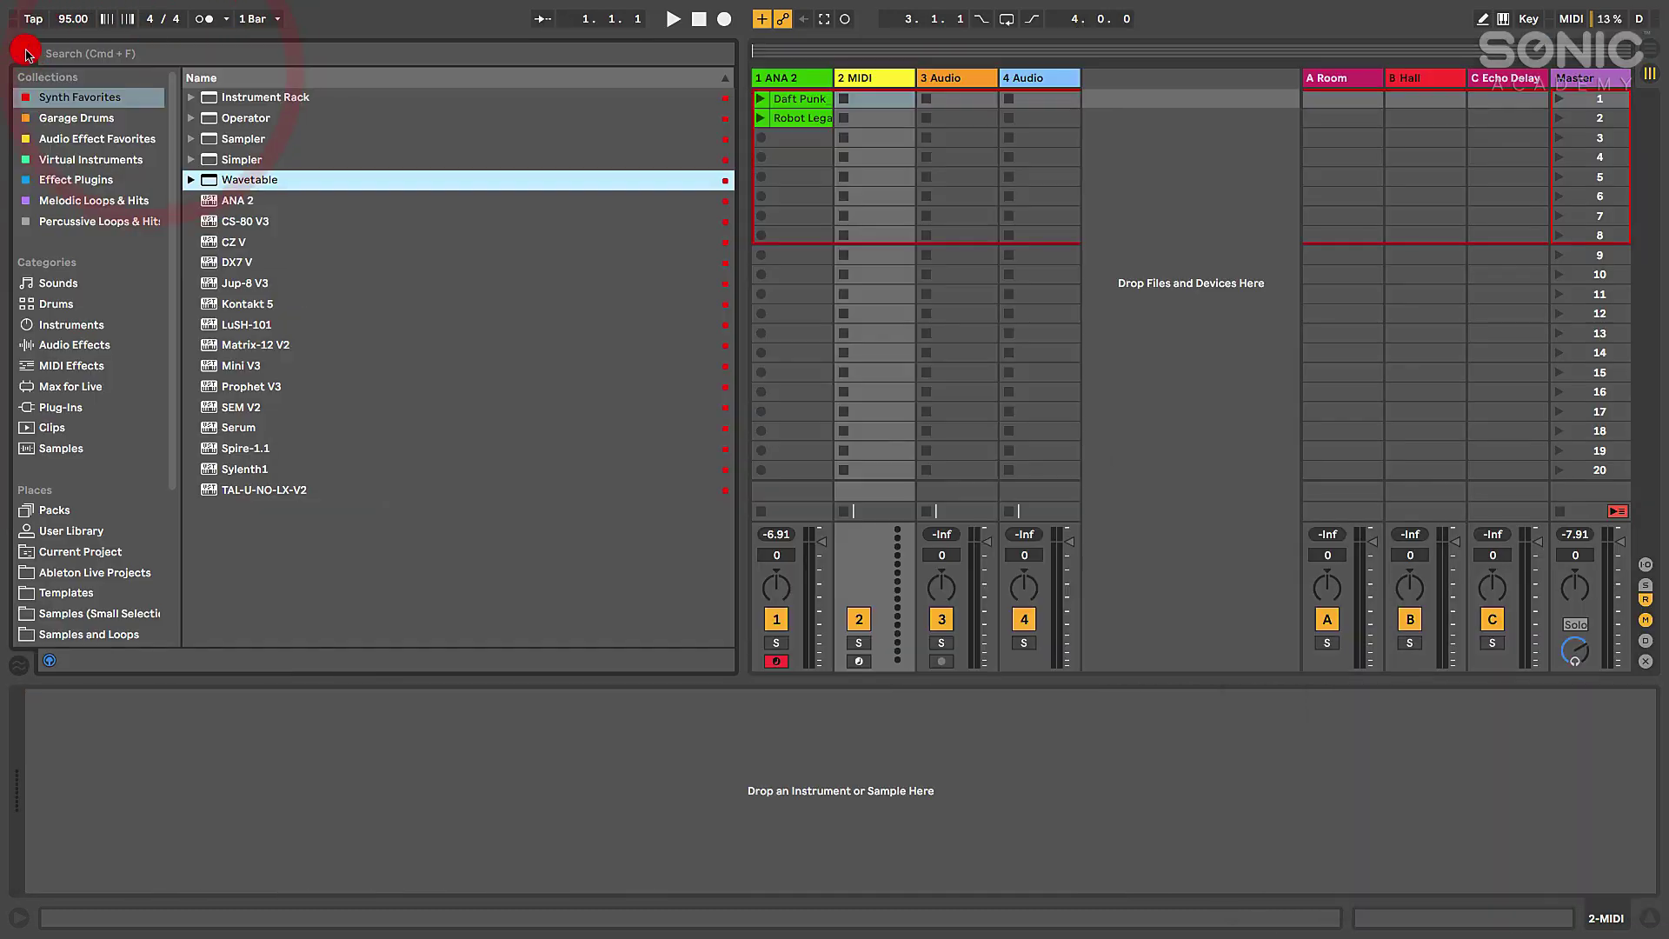
pyautogui.doubleClick(209, 180)
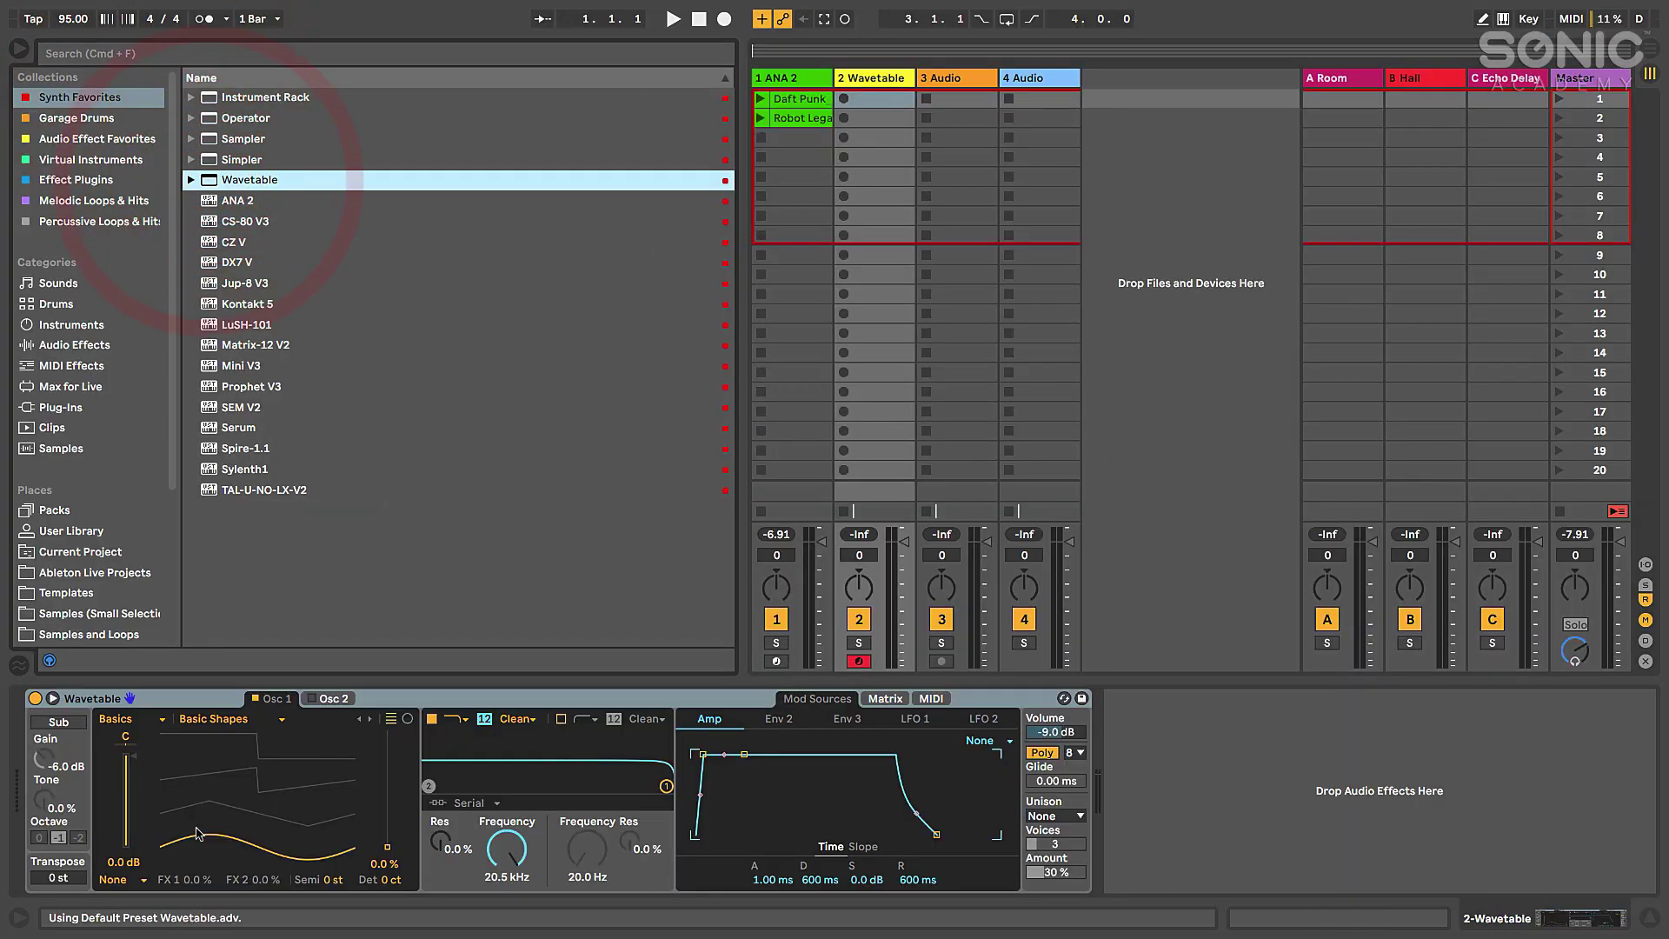
# Step: Set Wavetable Osc 1's effect mode to Fm and sweep its amount
pyautogui.click(116, 879)
pyautogui.click(119, 836)
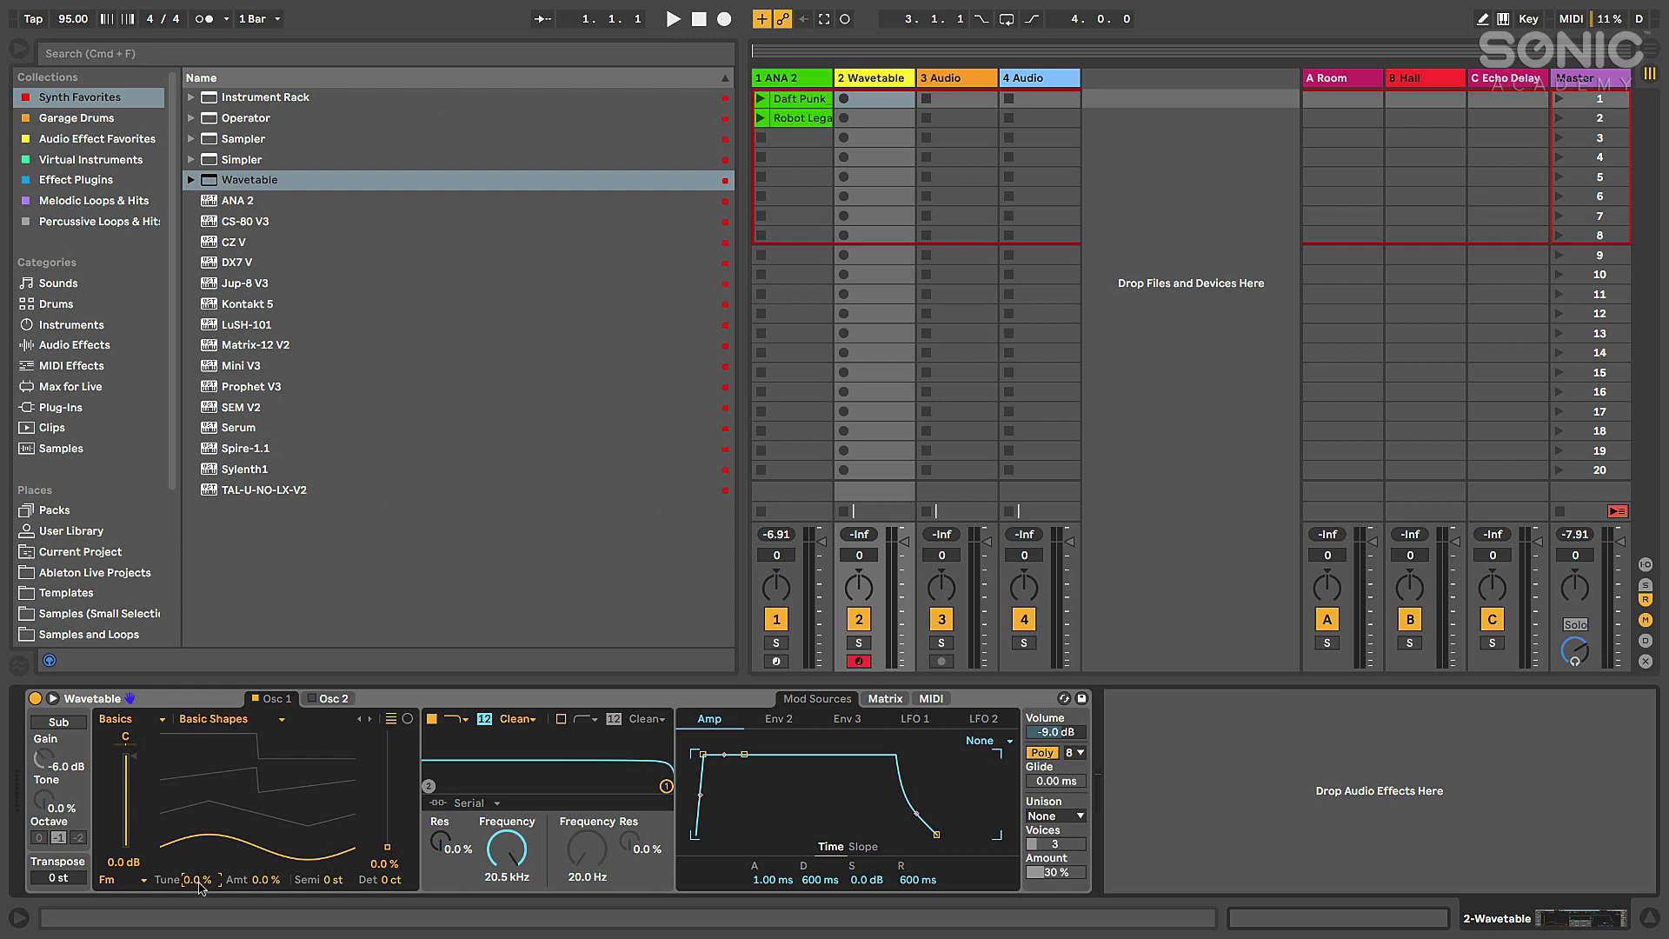
pyautogui.moveTo(266, 879)
pyautogui.mouseDown()
pyautogui.moveTo(266, 752)
pyautogui.moveTo(266, 881)
pyautogui.mouseUp()
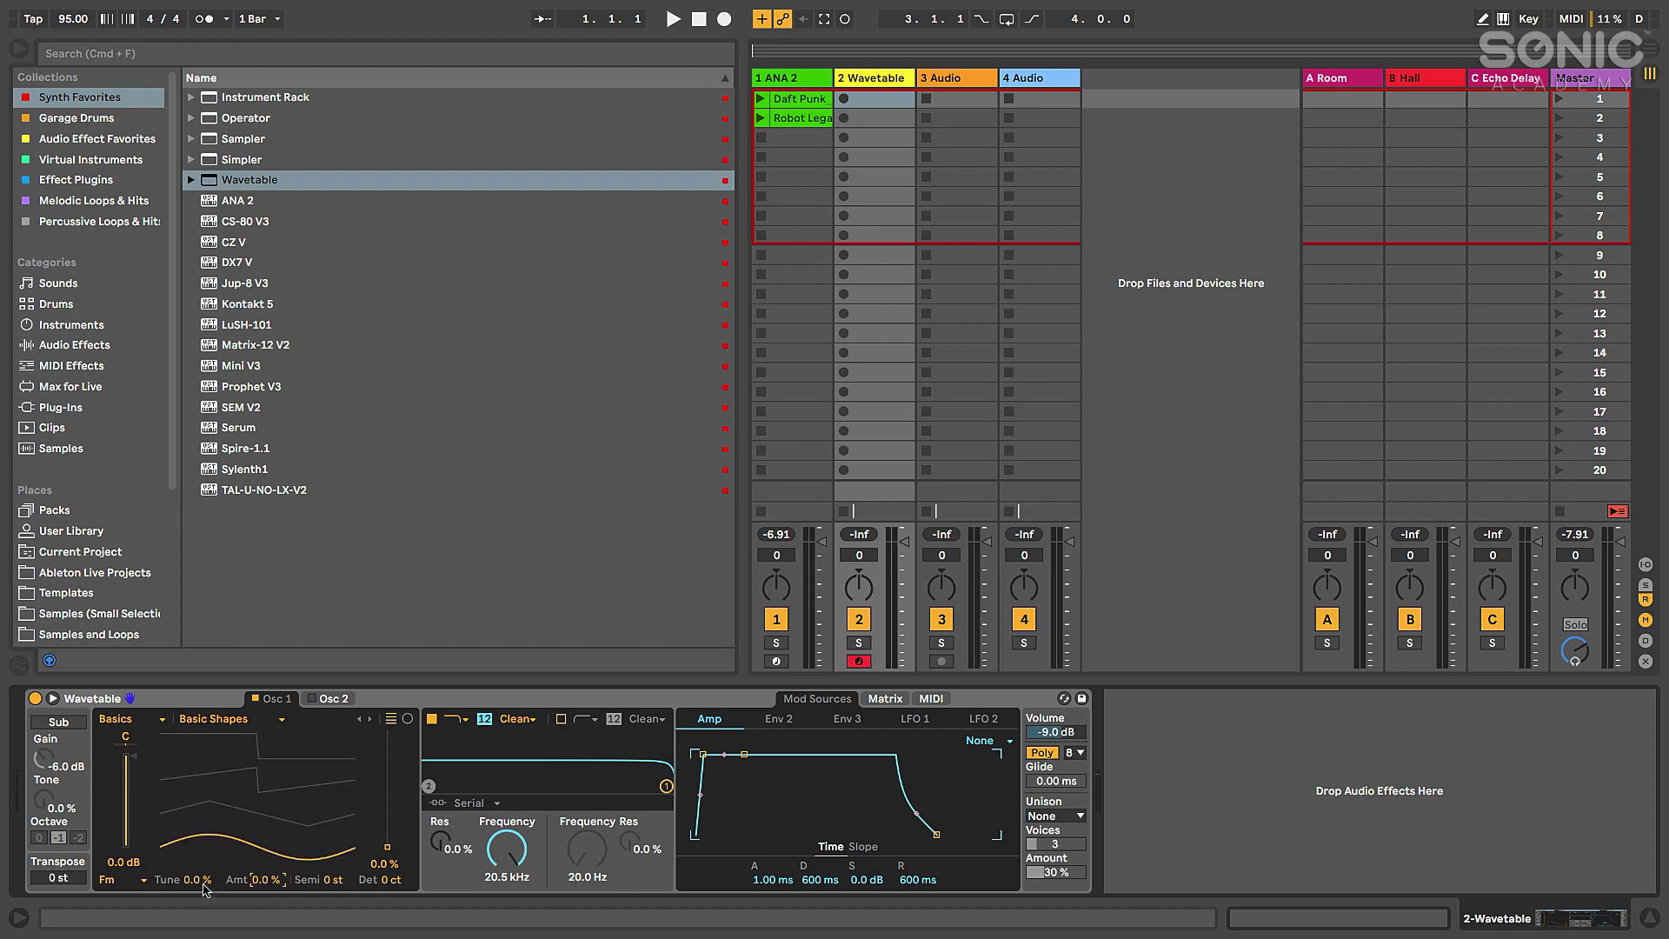
pyautogui.click(180, 701)
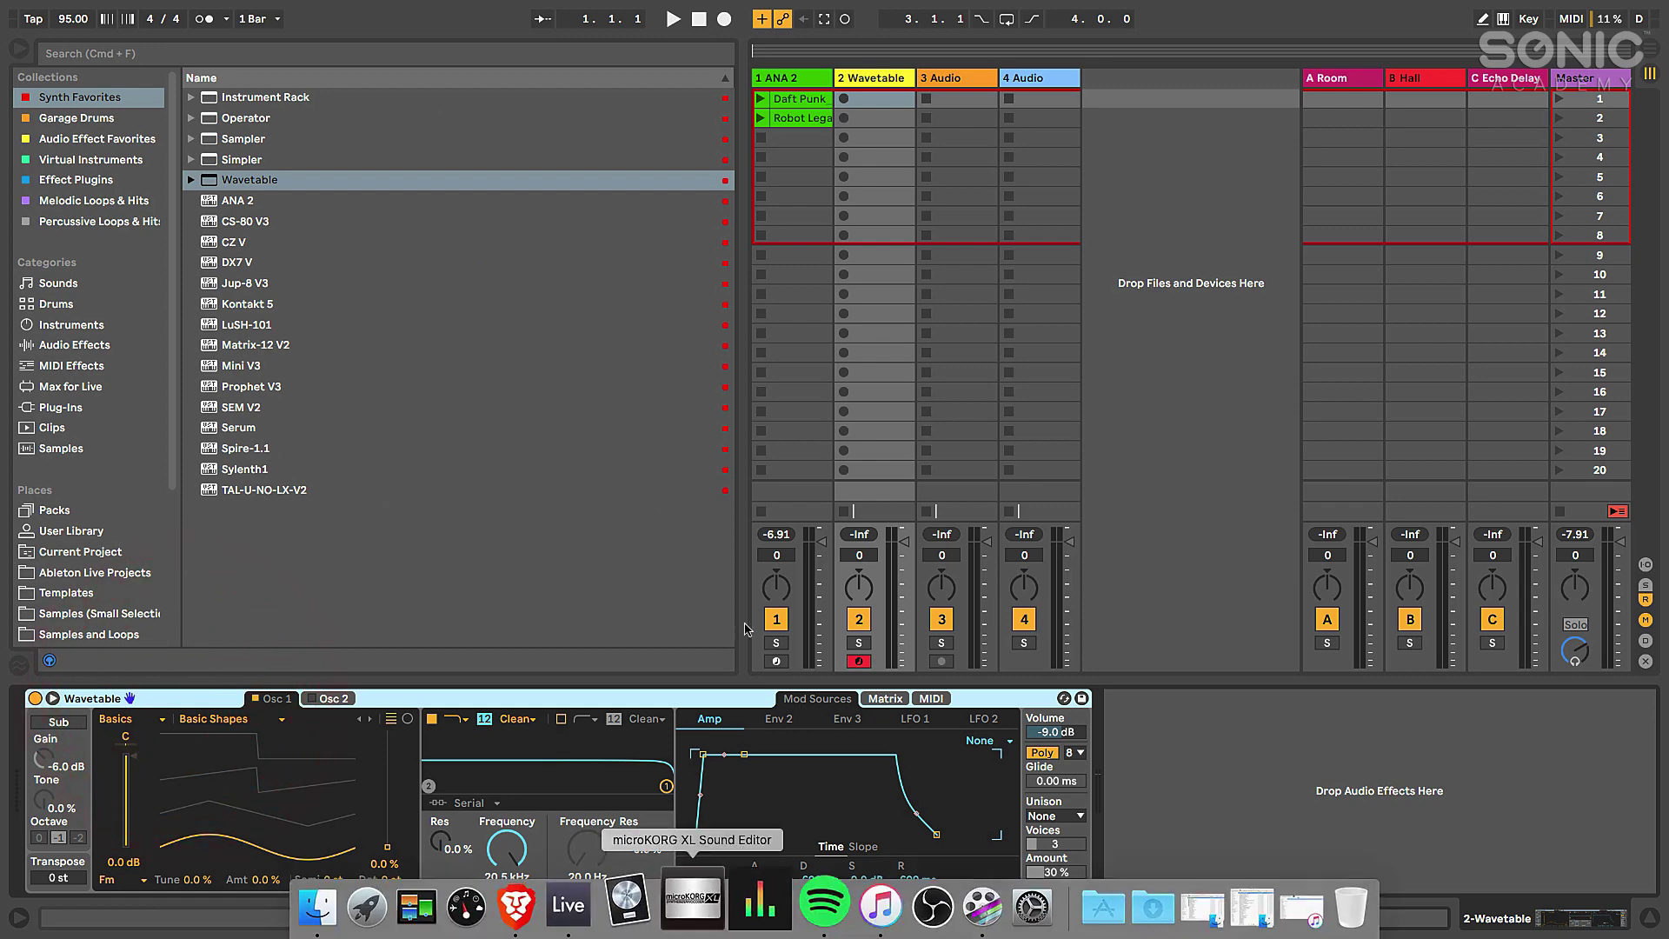
# Step: Reopen the ANA 2 editor from track 1's device chain with the browser hidden
pyautogui.click(808, 84)
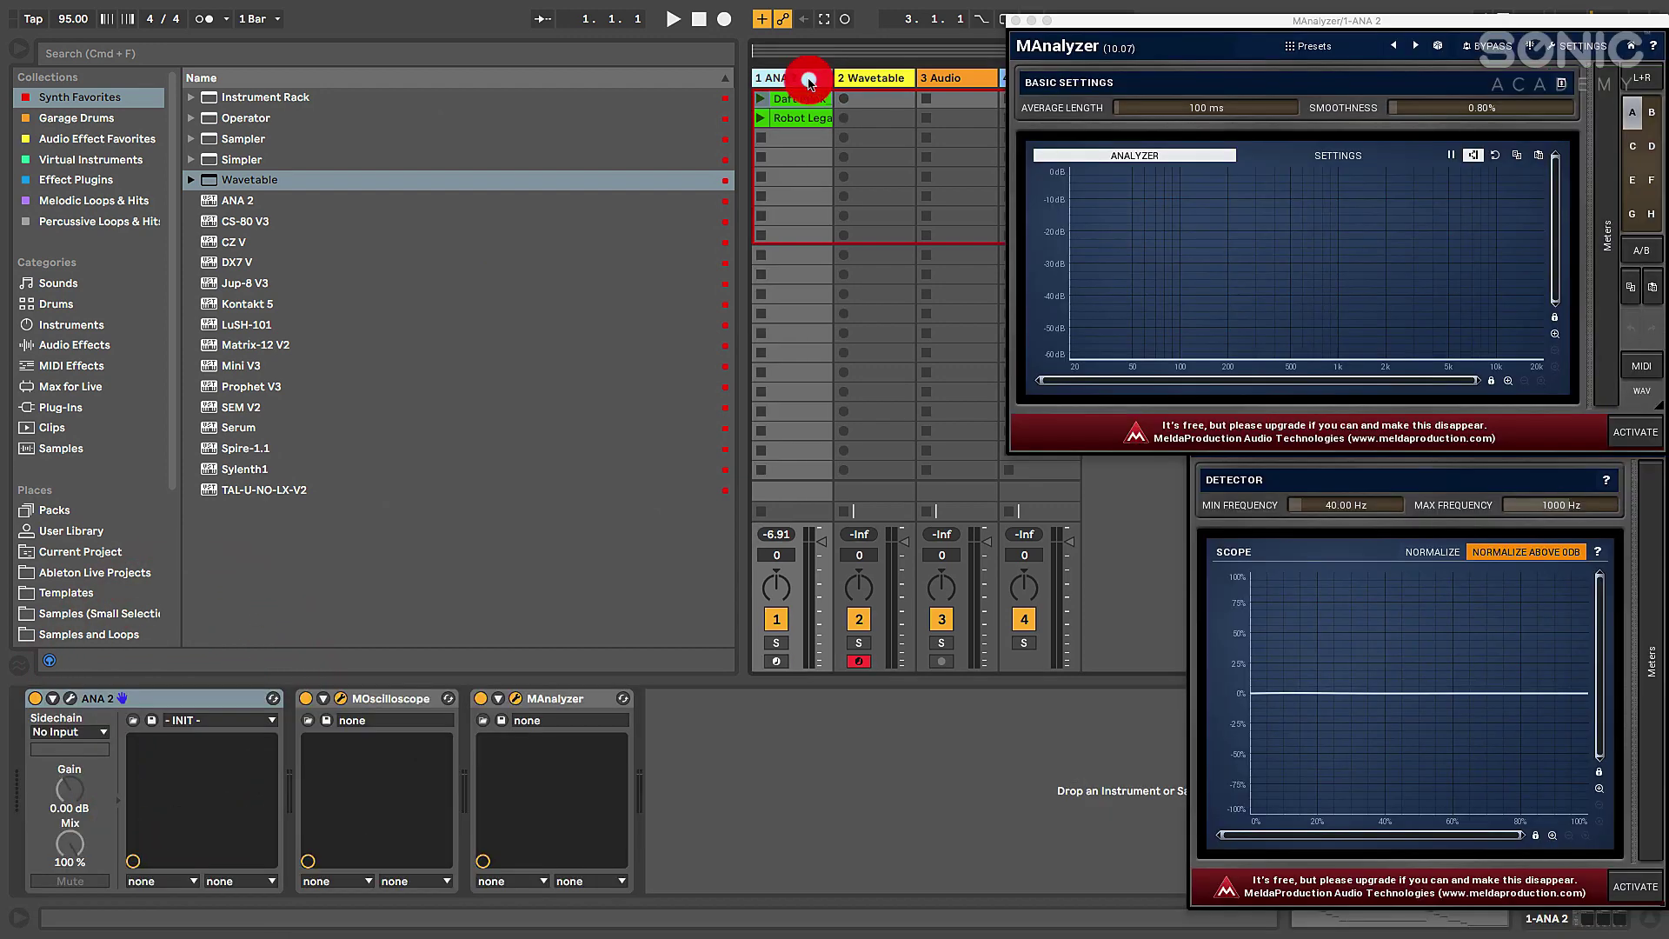
pyautogui.click(18, 49)
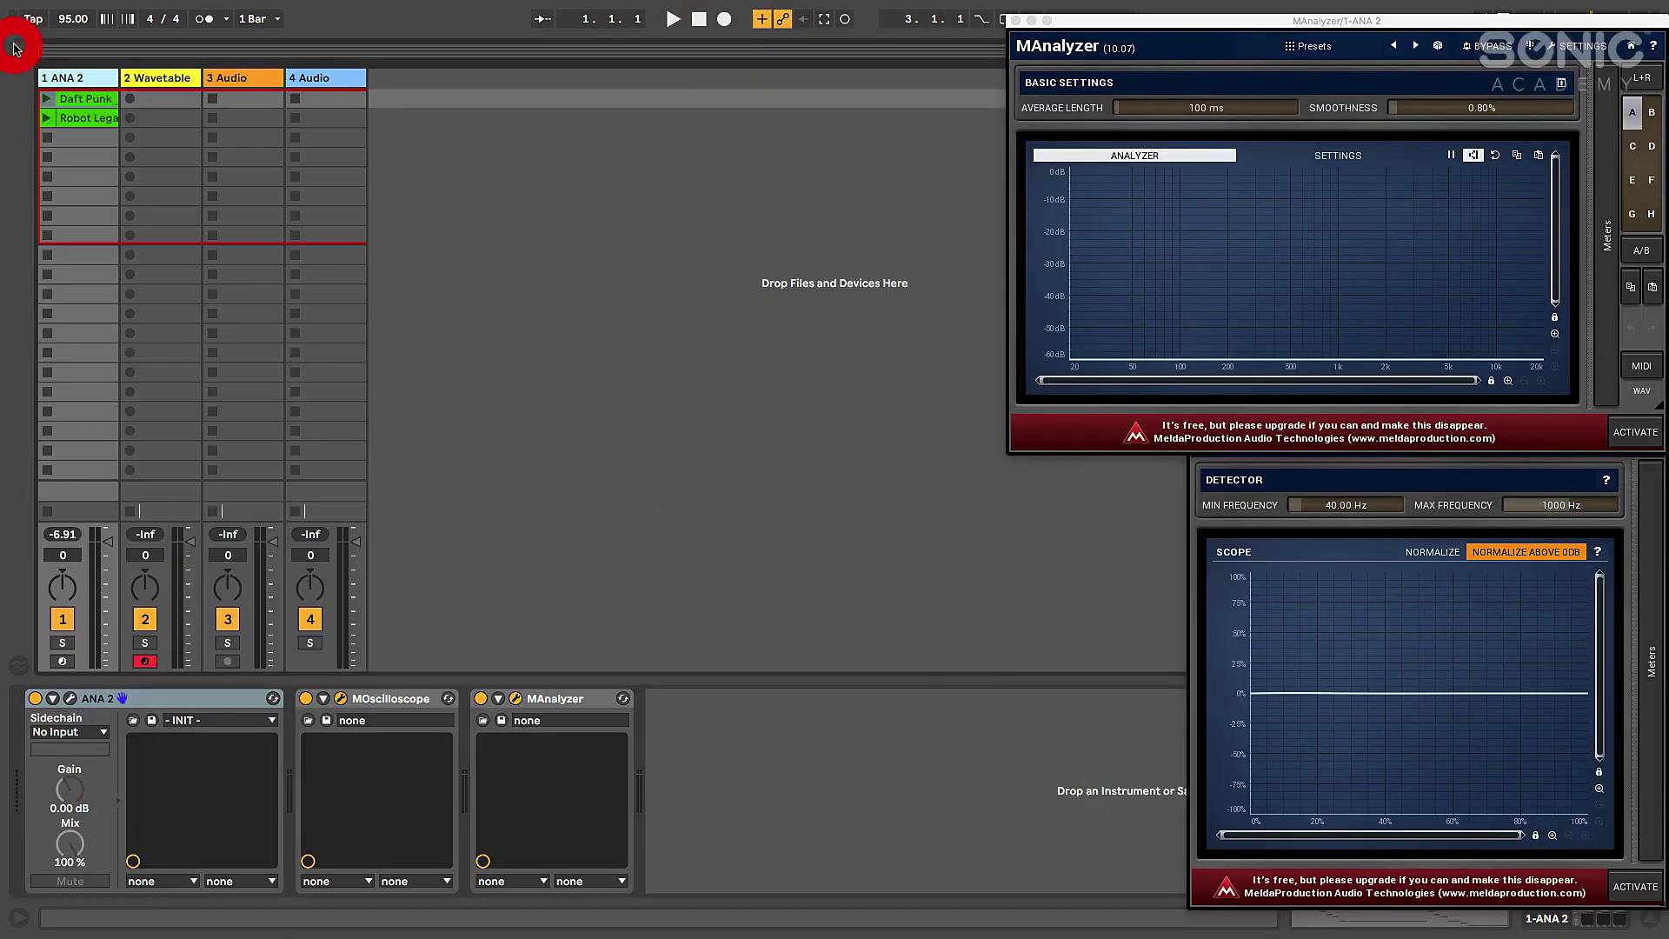
pyautogui.click(70, 698)
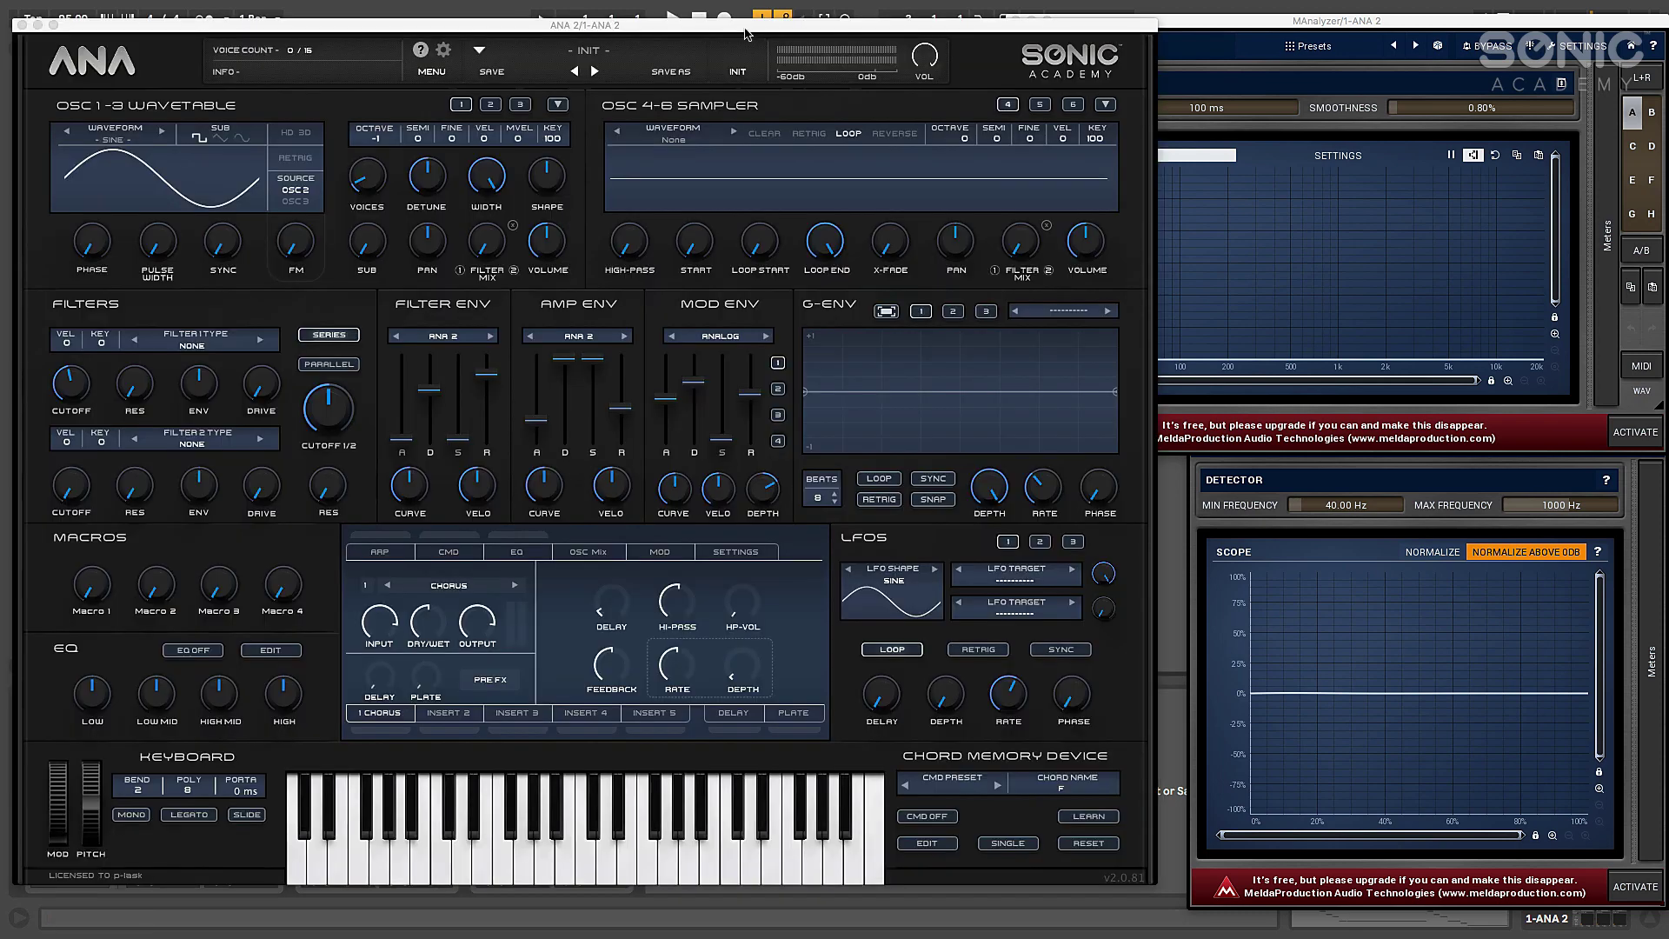
pyautogui.moveTo(745, 35); pyautogui.dragTo(755, 37)
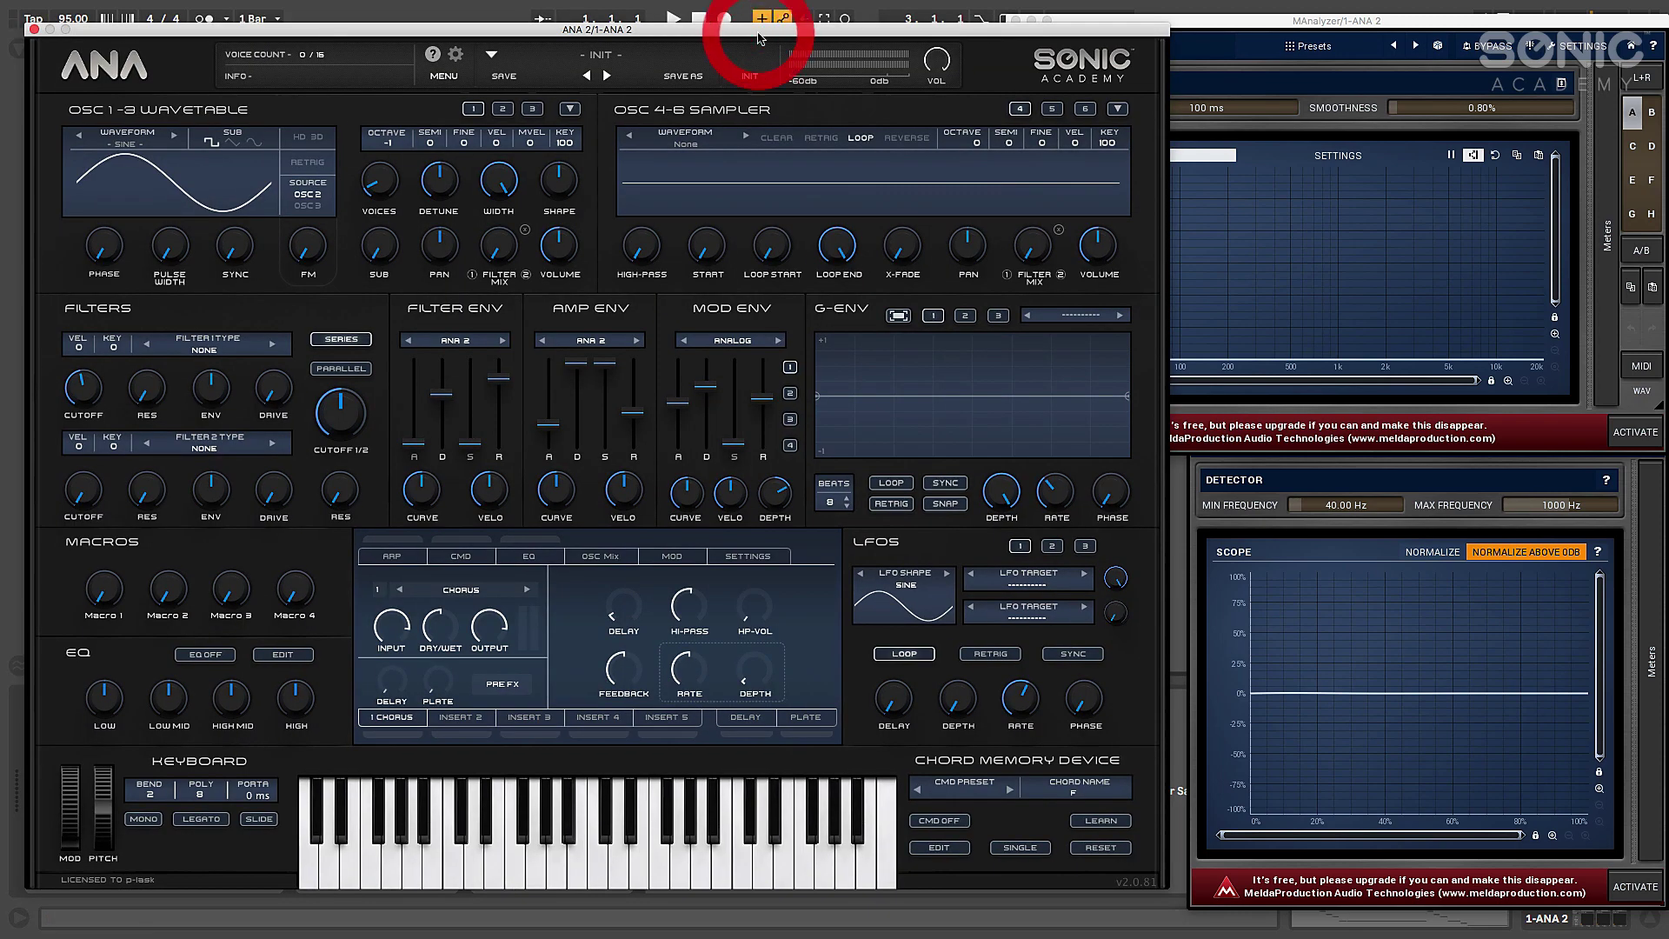